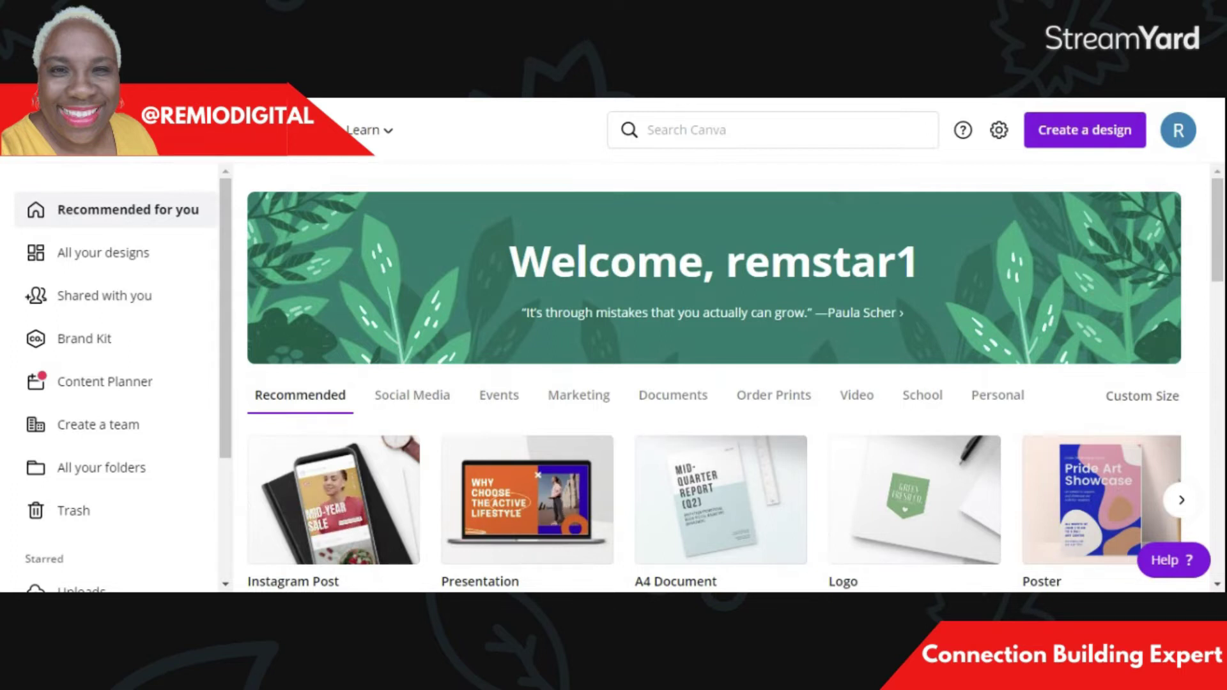
Start a new blank Video design at 1920 × 1080 px
click(1093, 134)
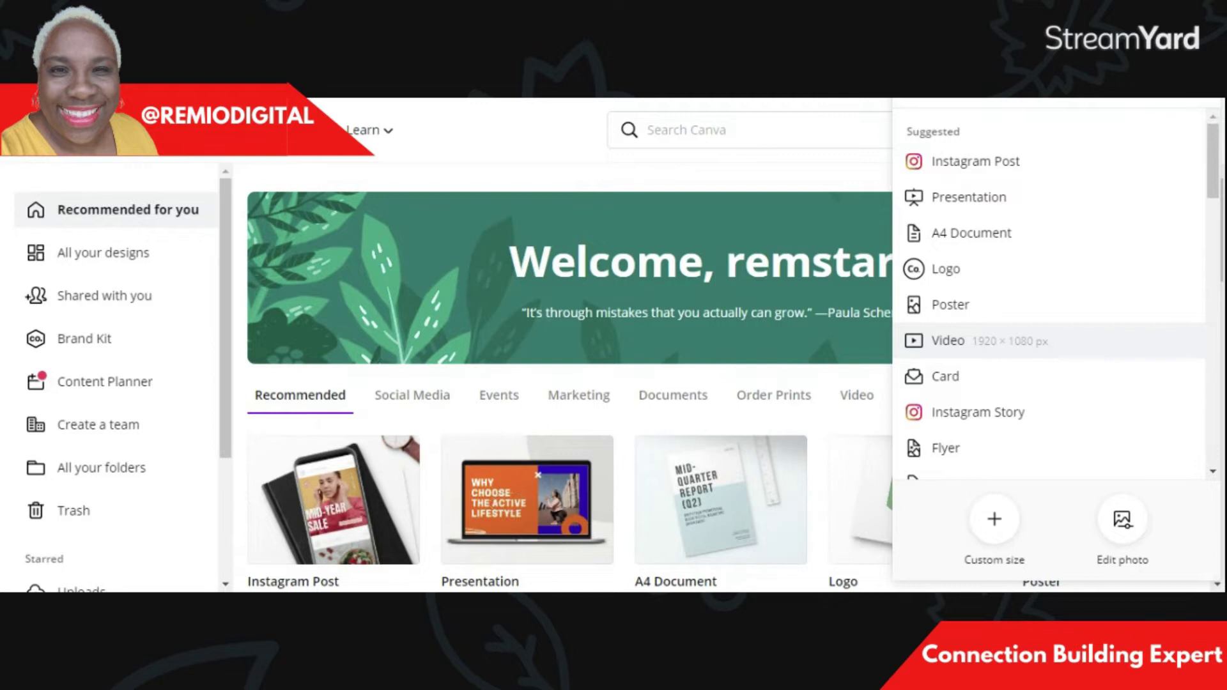
click(948, 340)
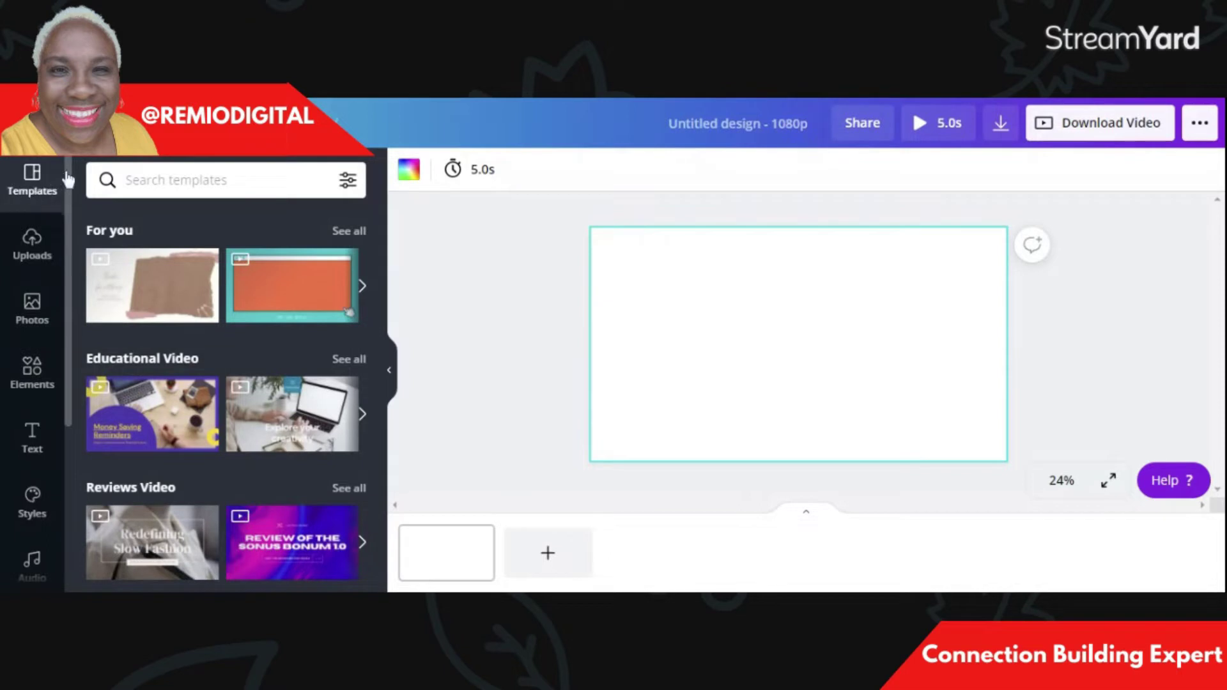
Search Canva's stock Videos library for 'countdown' clips
drag(67, 170, 72, 308)
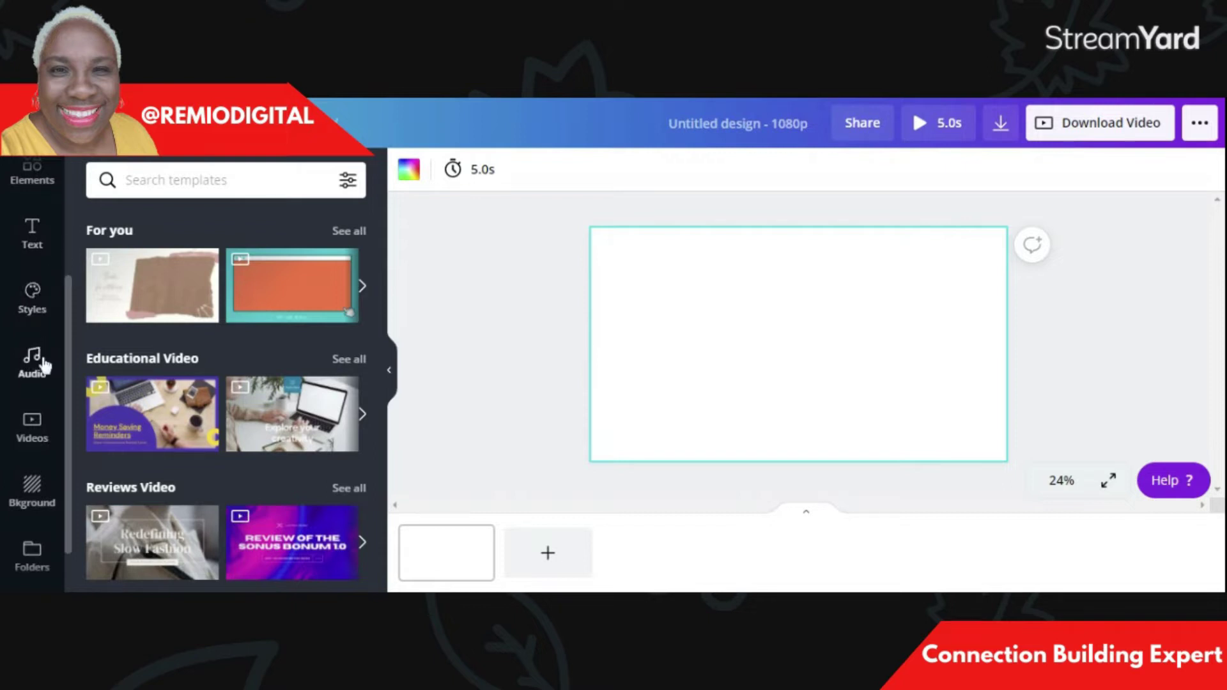
click(37, 431)
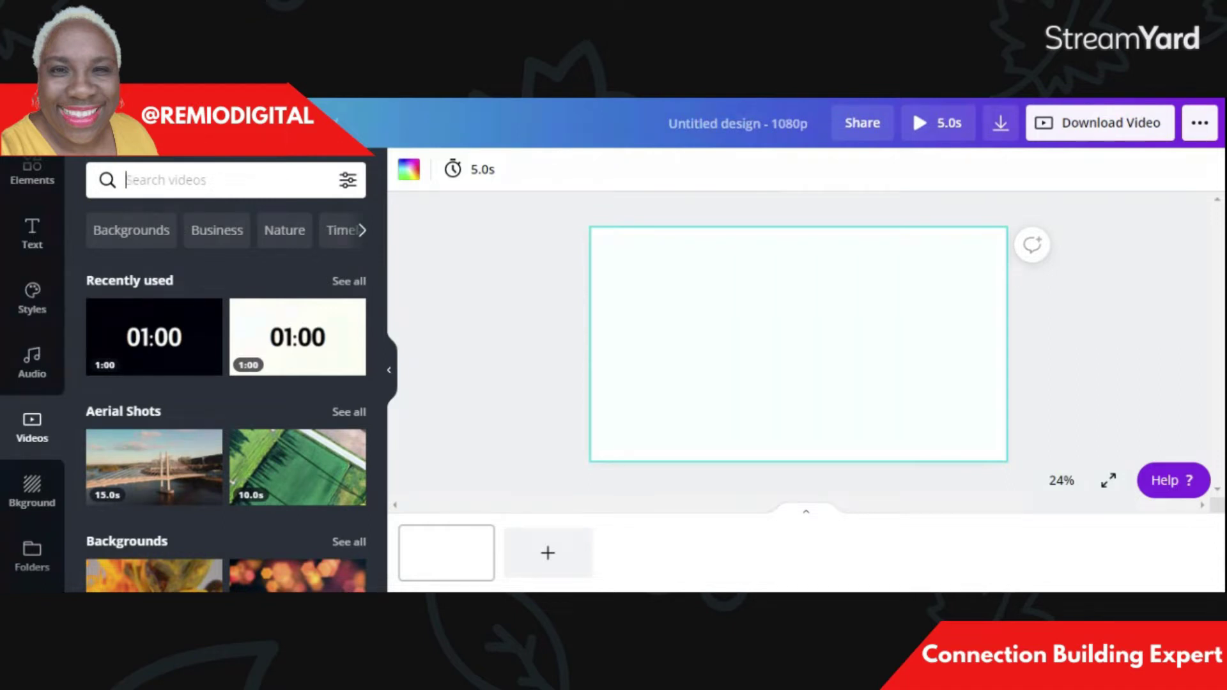
text(countdown)
key(Return)
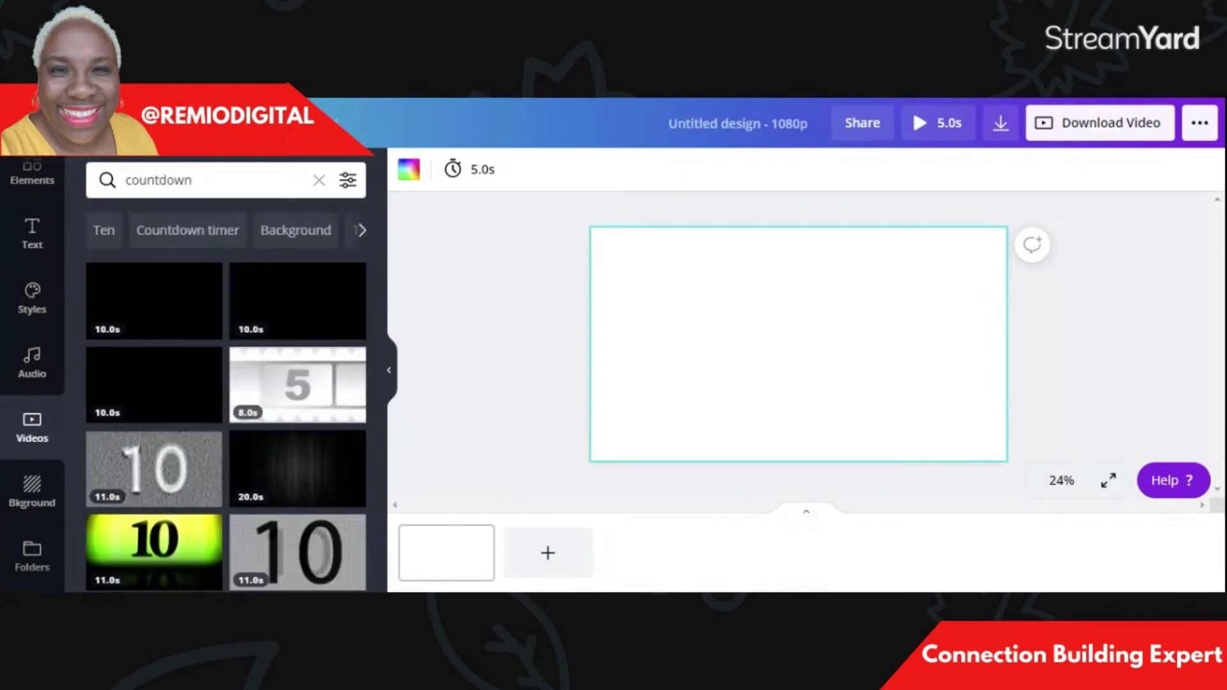
mouse_move(383, 252)
mouse_down()
mouse_move(383, 423)
mouse_move(382, 229)
mouse_up()
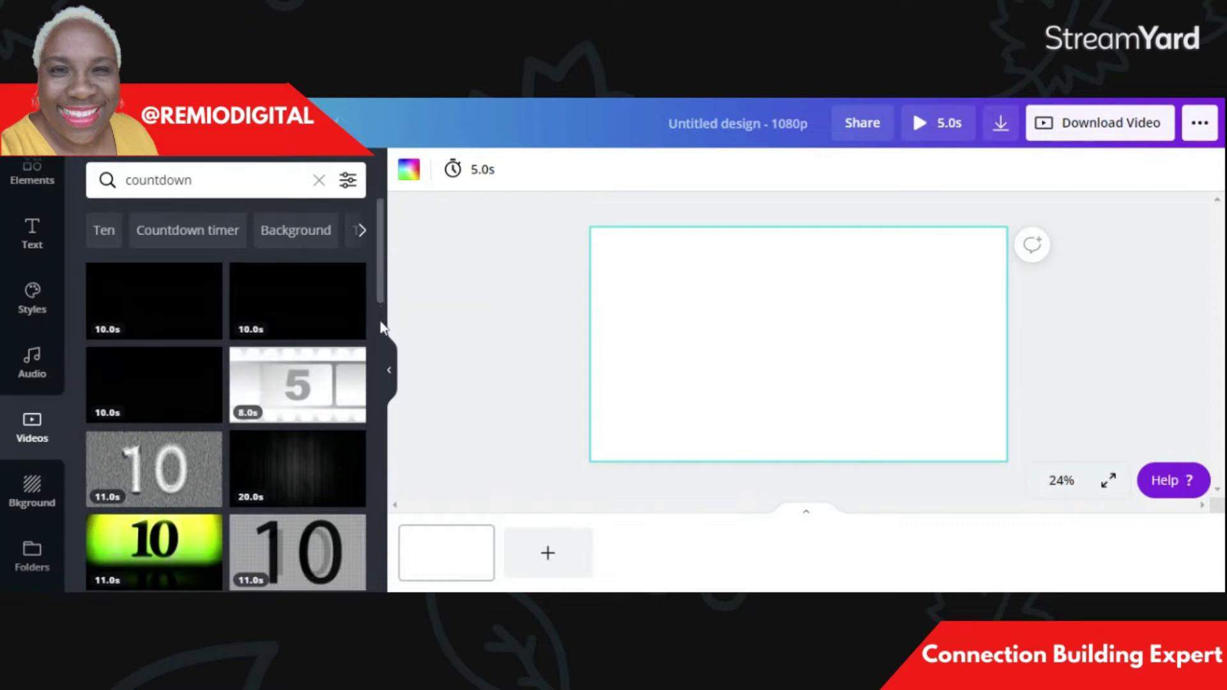
Search videos for 'countdown 60' and add the alarm-clock countdown clip to the page
click(250, 182)
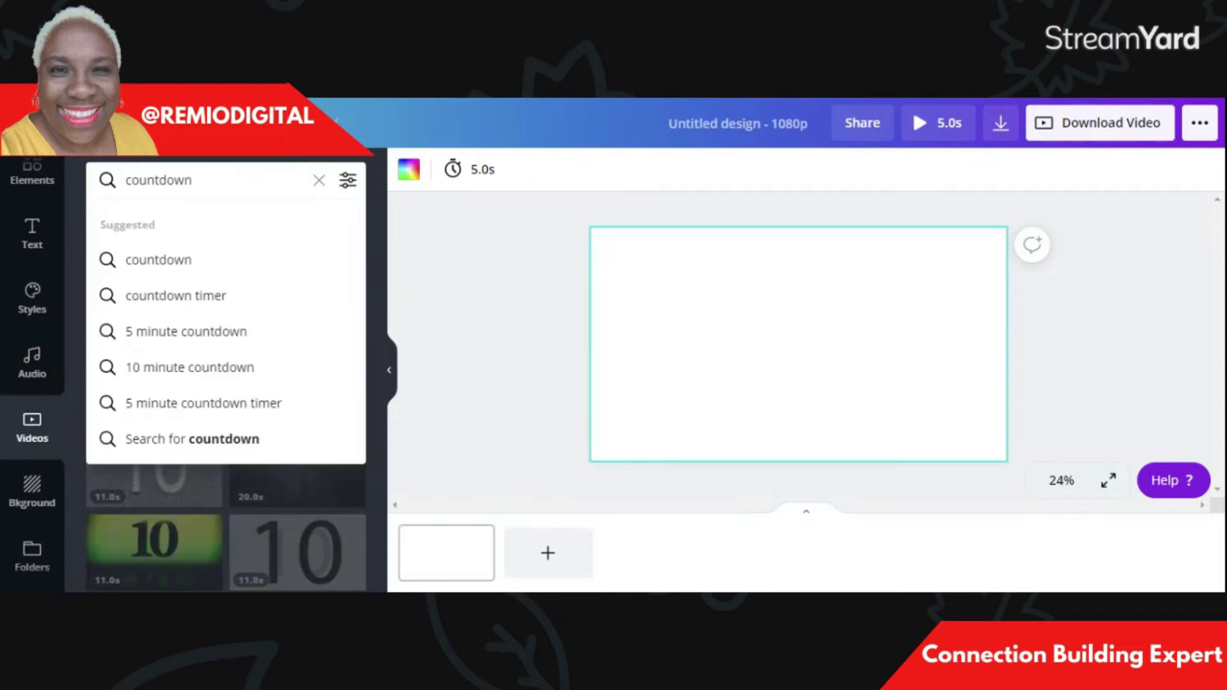
text(60)
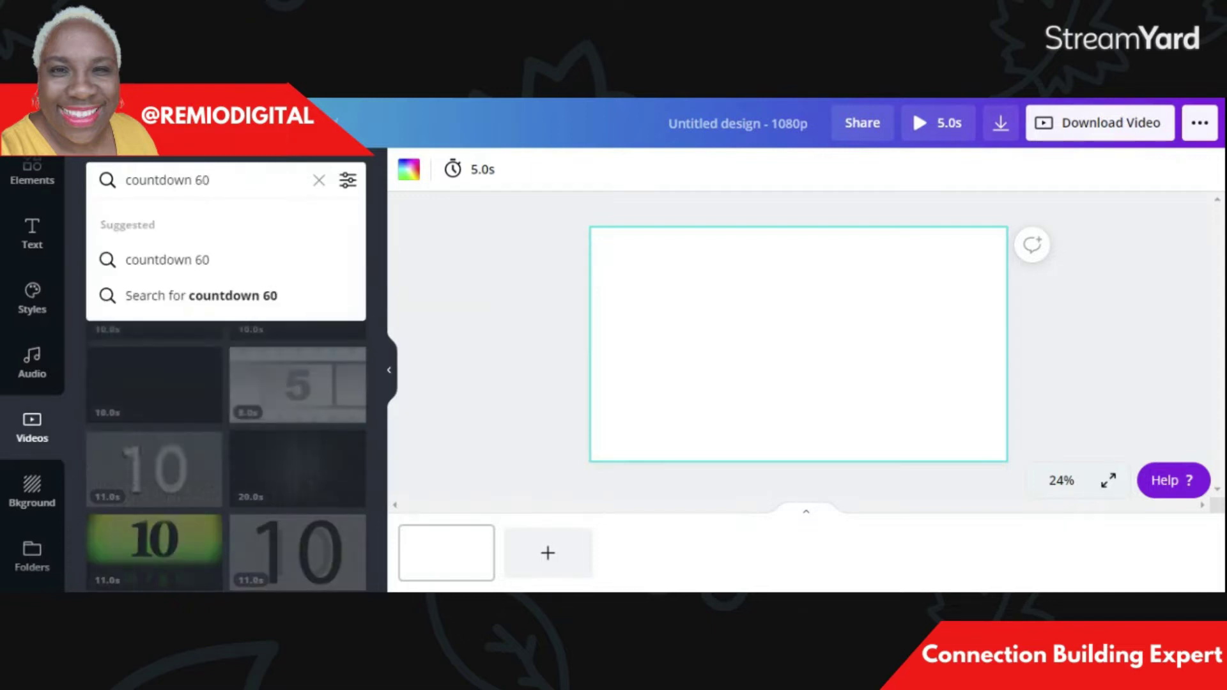
key(Return)
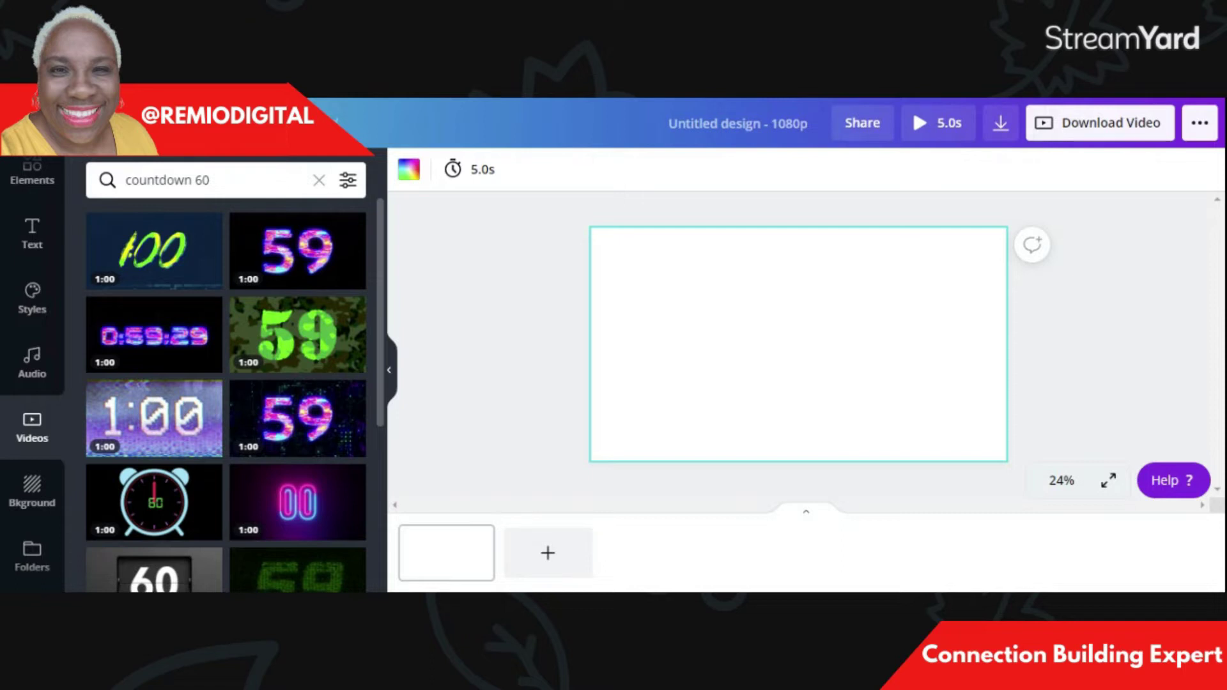
drag(384, 267, 376, 312)
click(221, 367)
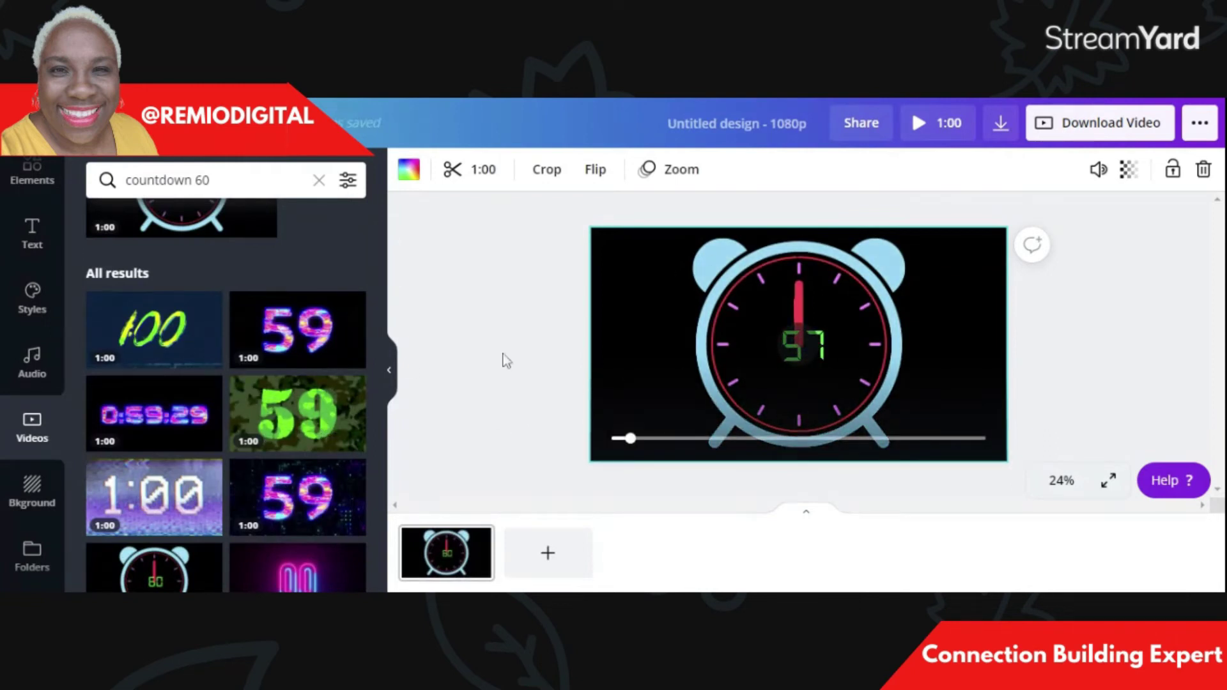
Swap in the camouflage clip, then replace it with the flip-clock 1:00 countdown
drag(273, 422, 580, 315)
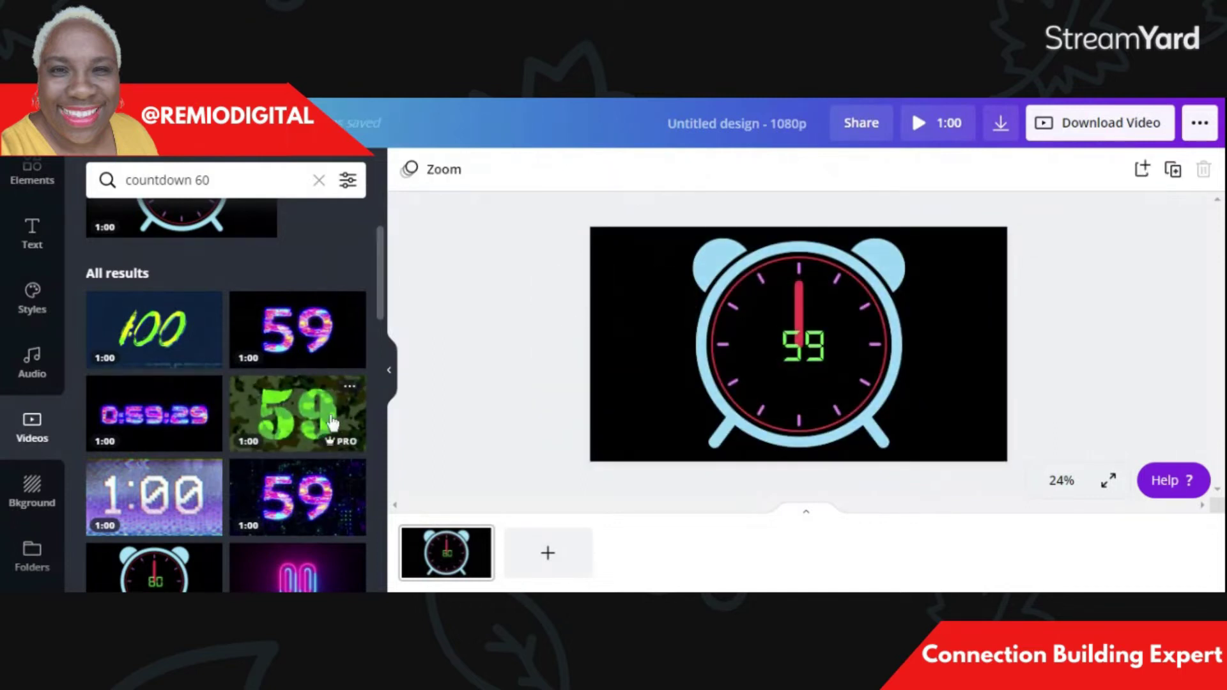
drag(356, 413, 606, 305)
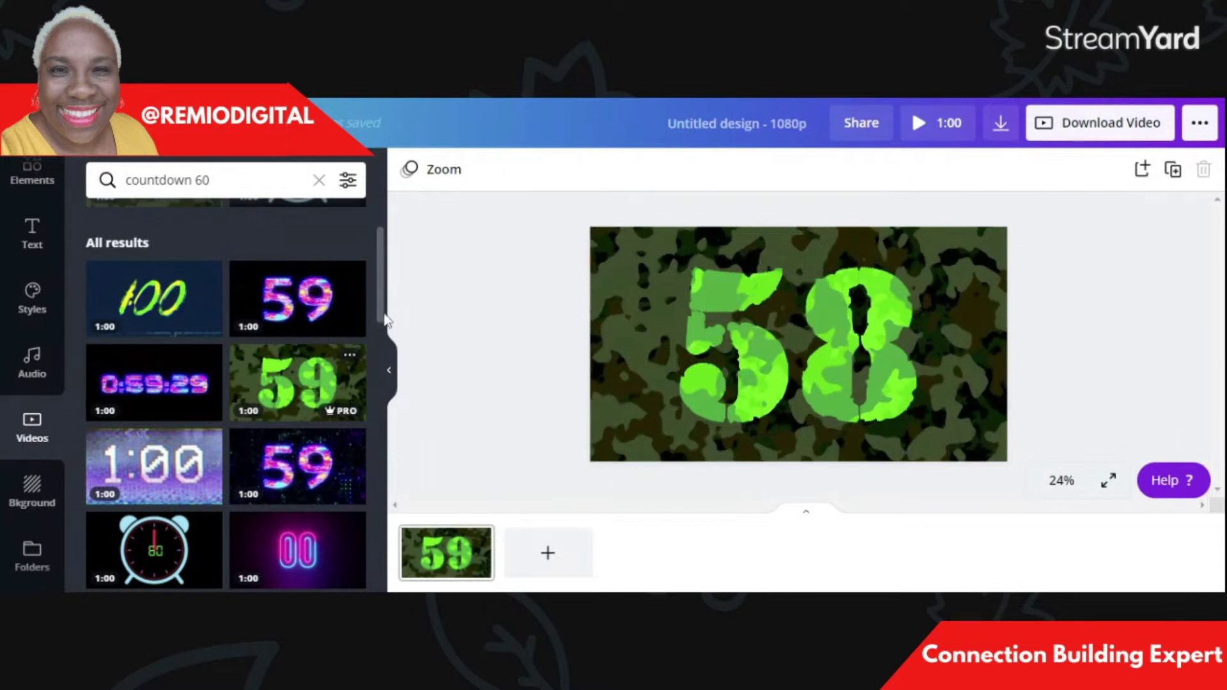
scroll(381, 341, down, 2)
drag(381, 341, 382, 390)
mouse_move(156, 324)
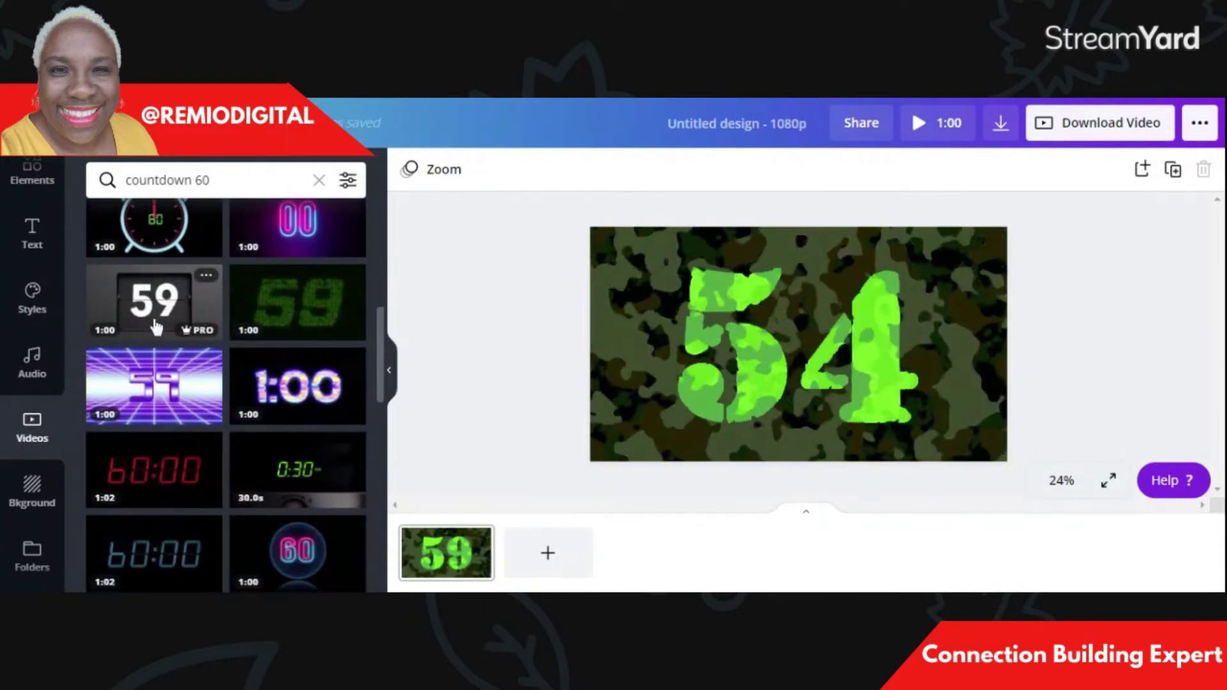
drag(157, 324, 607, 325)
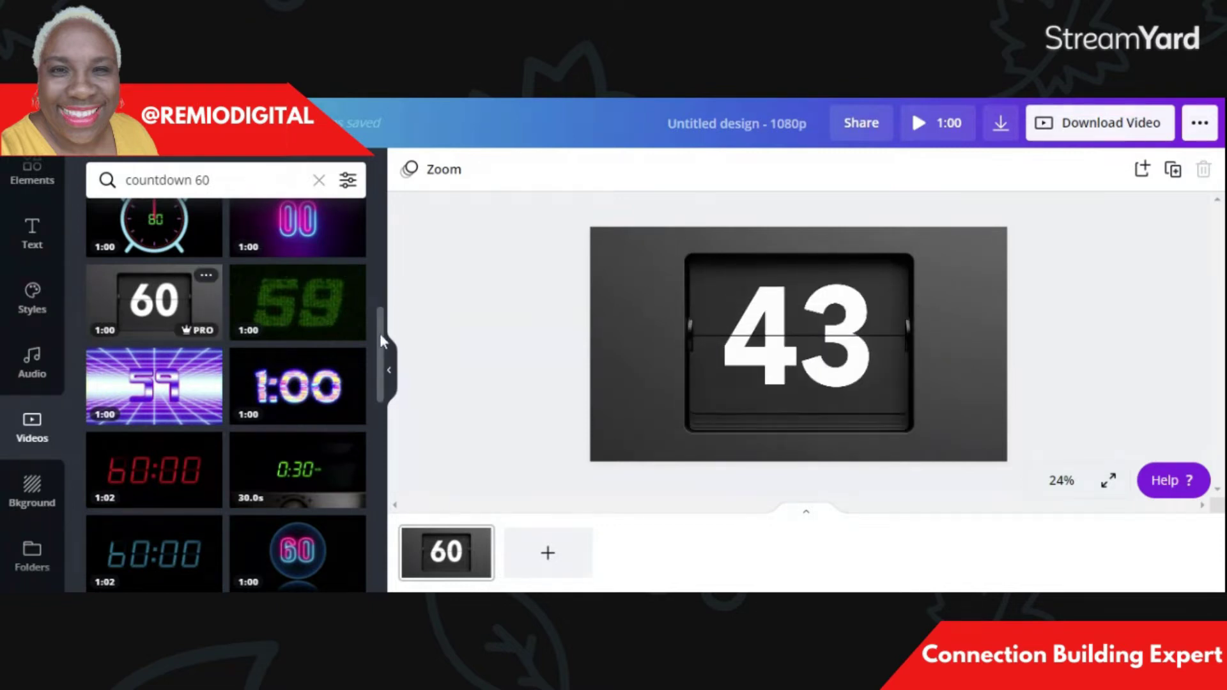
scroll(380, 344, down, 1)
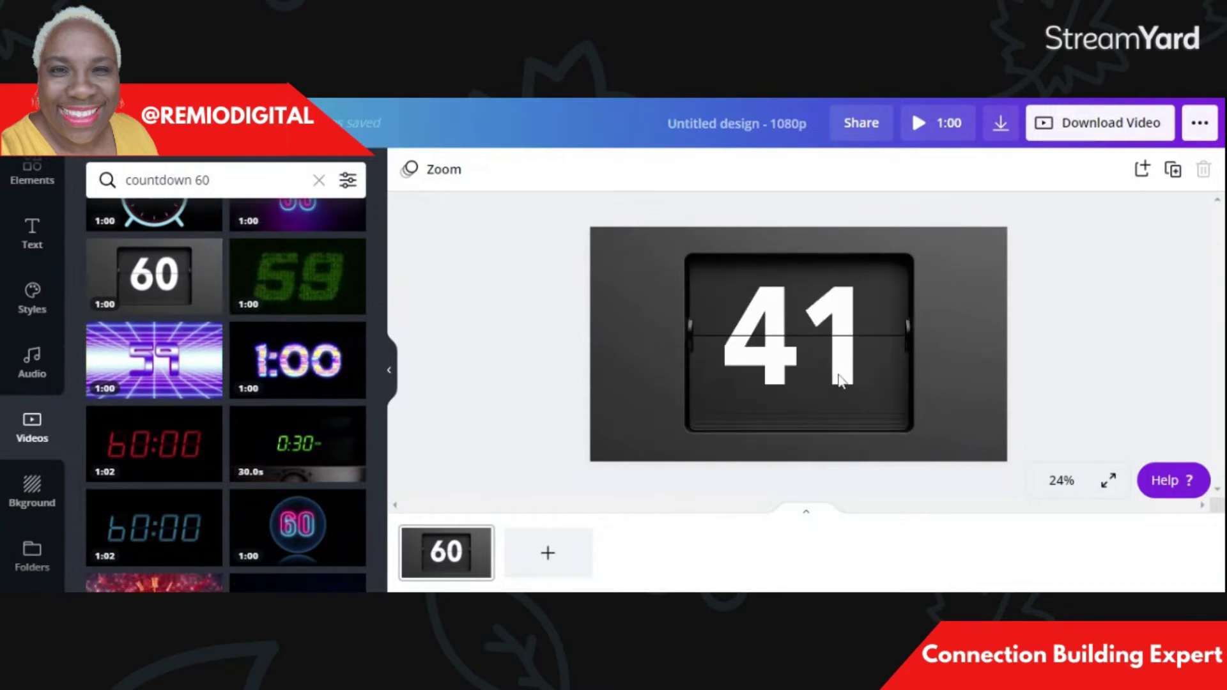
click(806, 364)
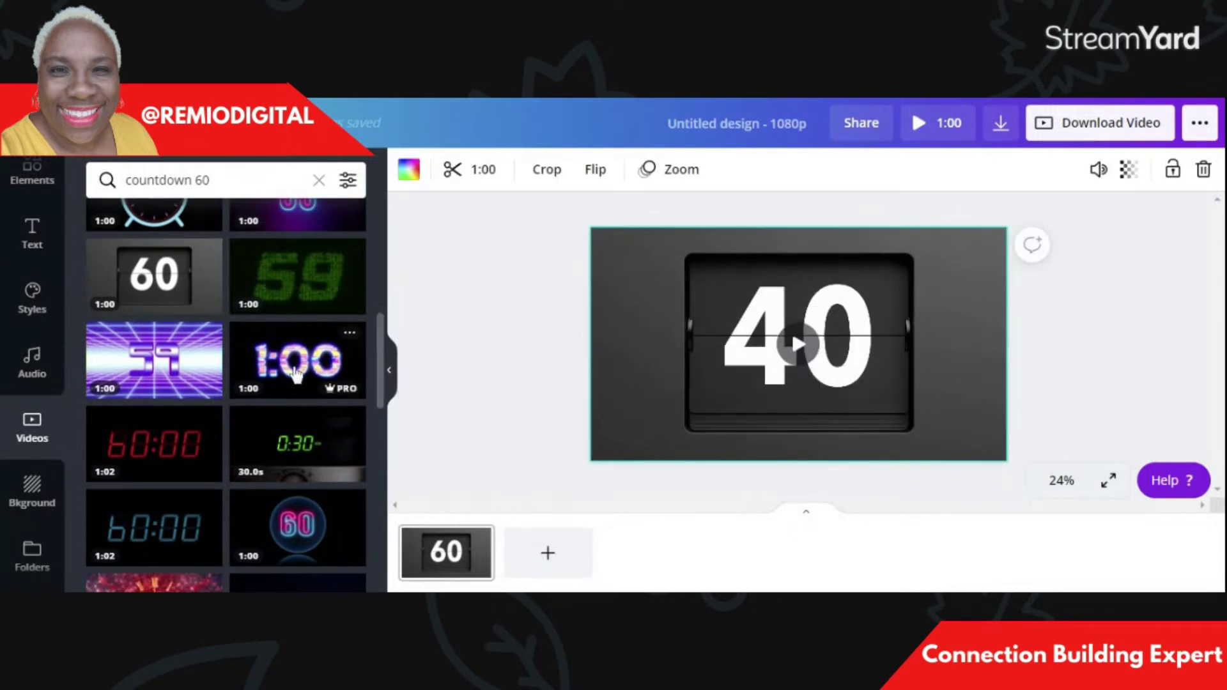
Add the glitch 1:00 countdown, delete the flip clock, and resize and reposition the glitch clip
click(323, 383)
drag(329, 371, 677, 320)
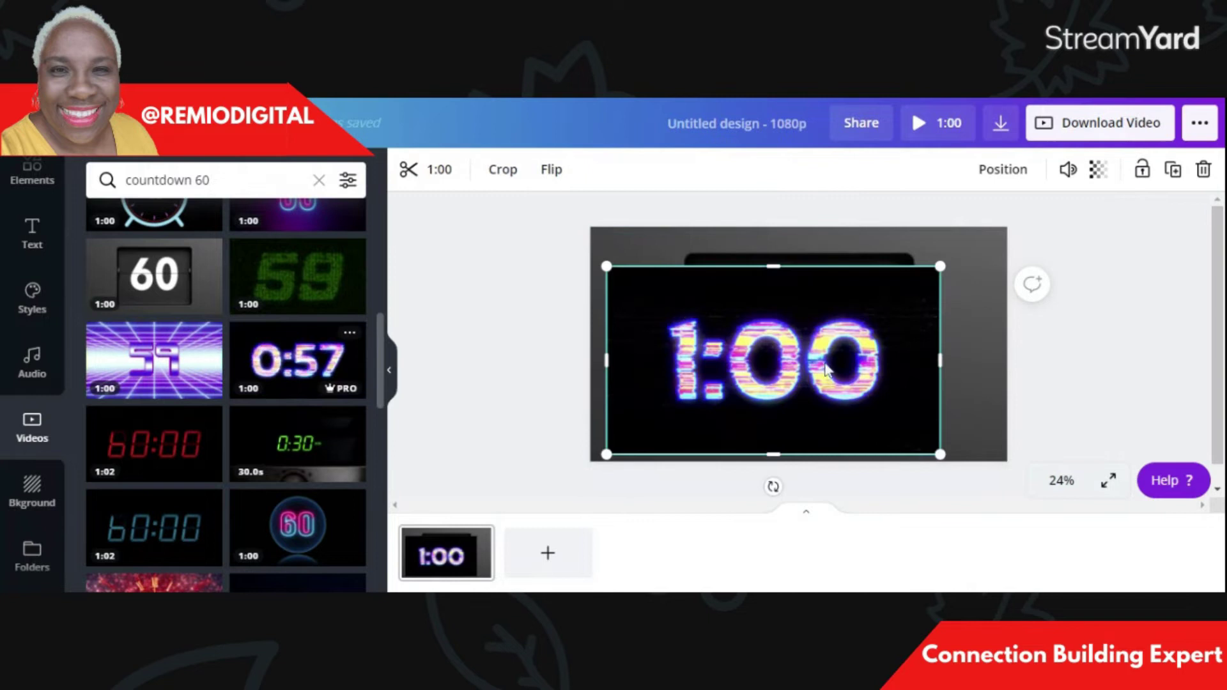
drag(940, 453, 785, 366)
click(884, 289)
key(Delete)
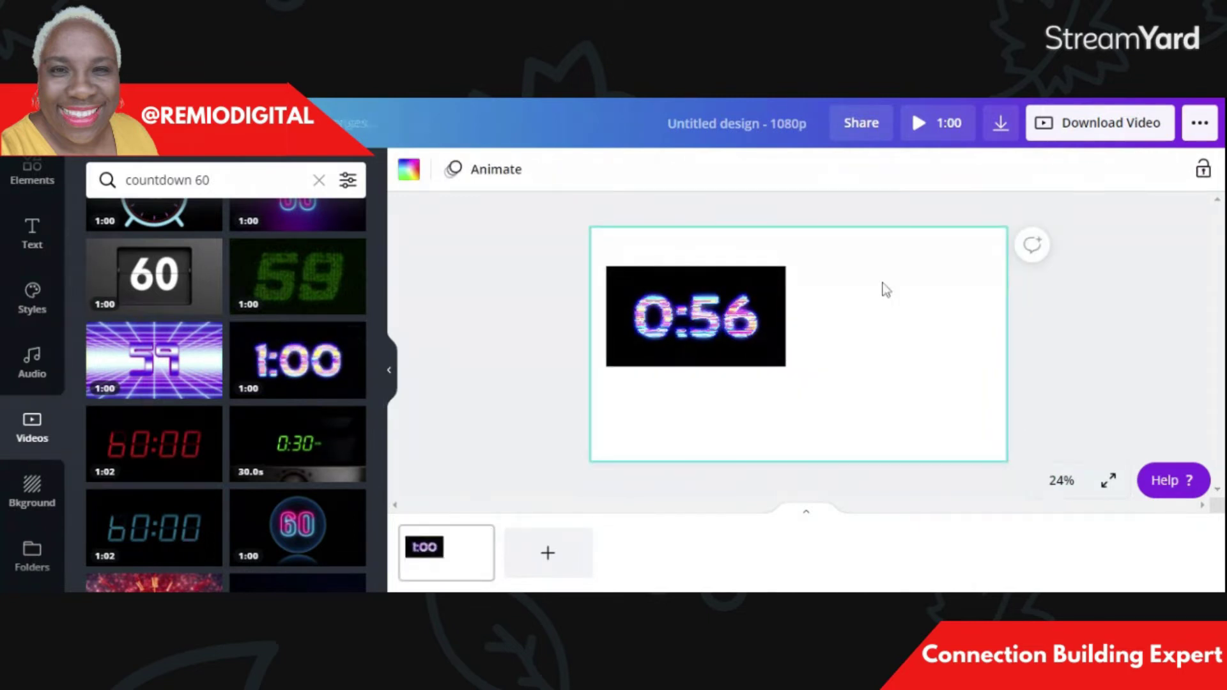
drag(688, 298, 689, 327)
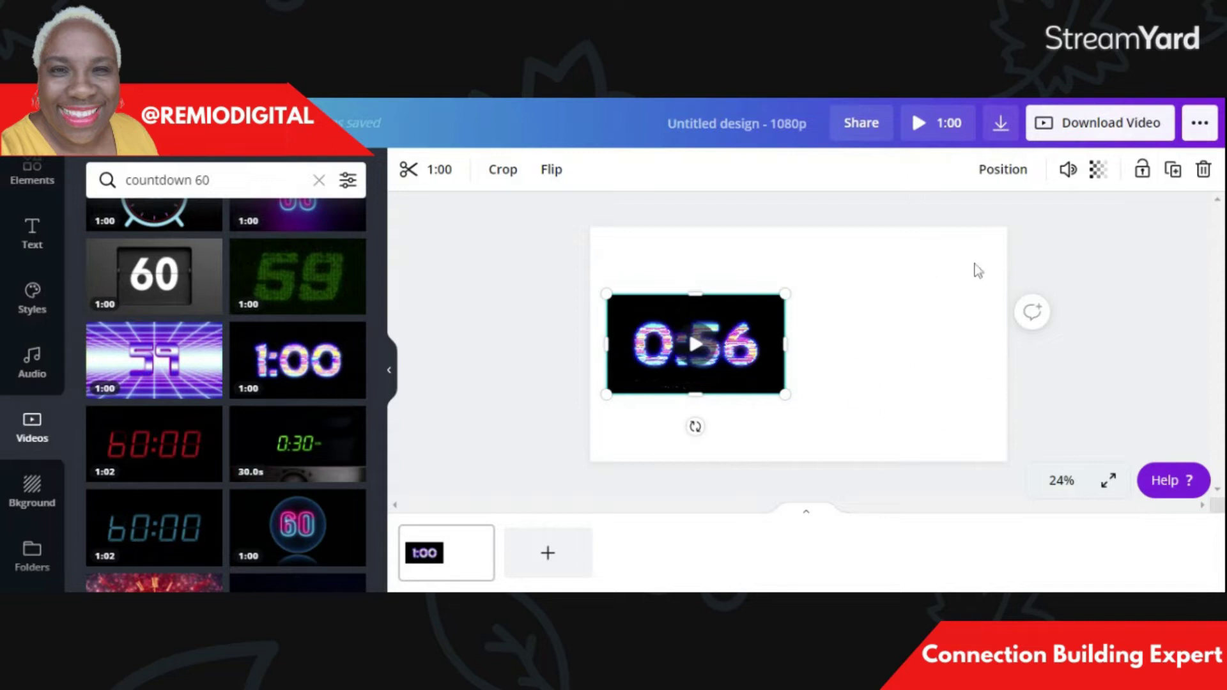
drag(786, 295, 813, 278)
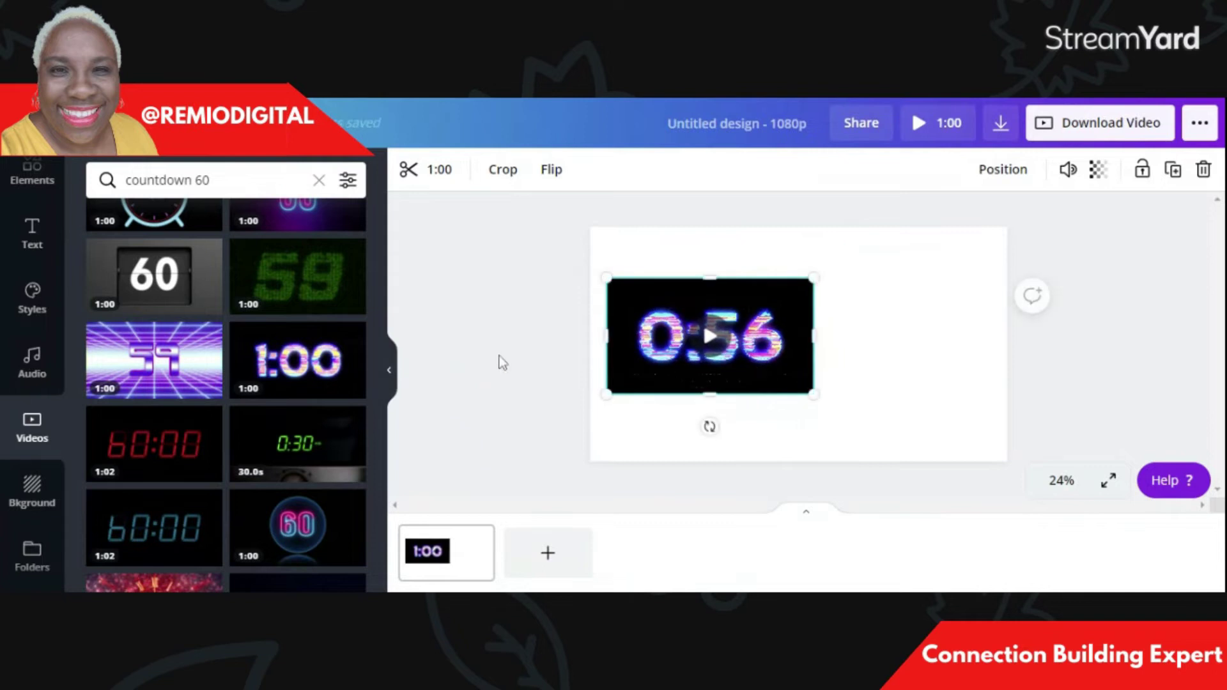
Replace the glitch clip with the white-on-black digital one-minute countdown and open the Text panel
scroll(383, 384, down, 4)
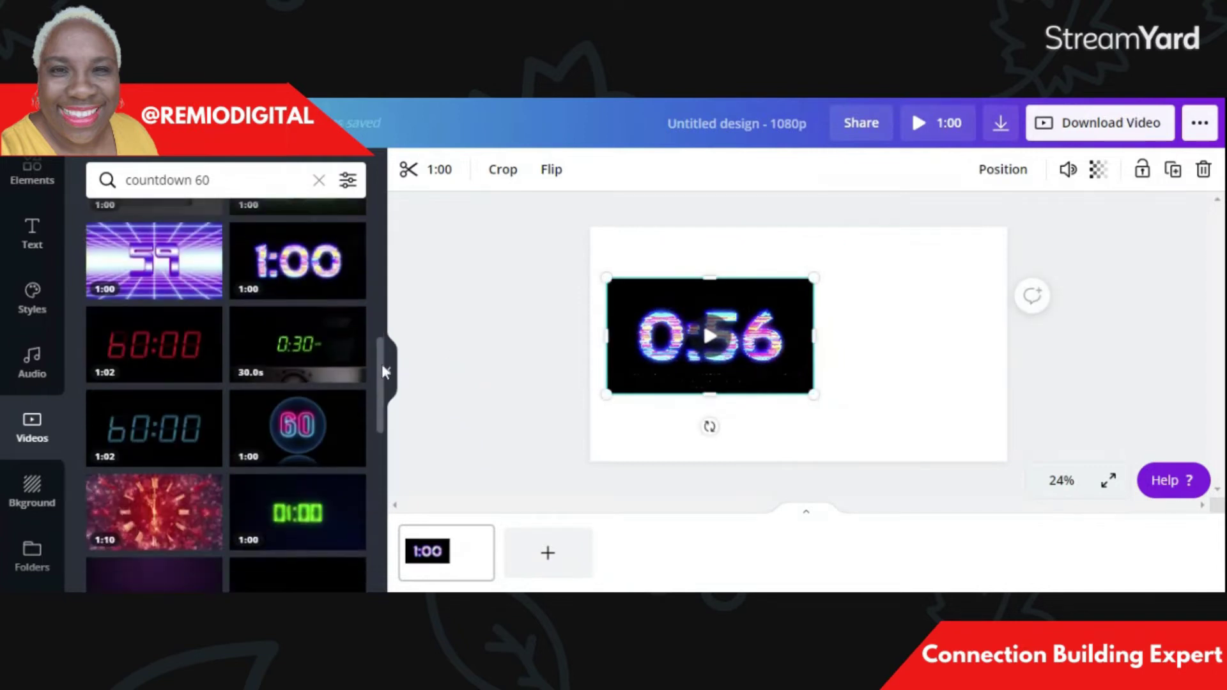
scroll(383, 400, down, 1)
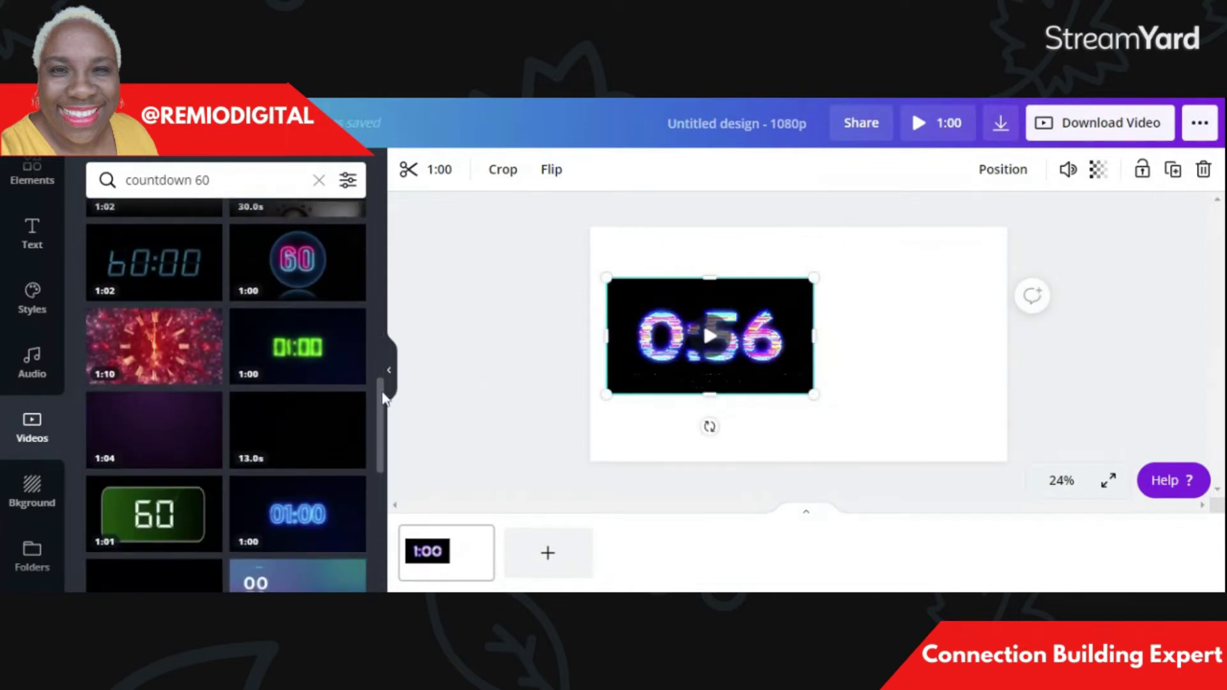
scroll(384, 399, down, 5)
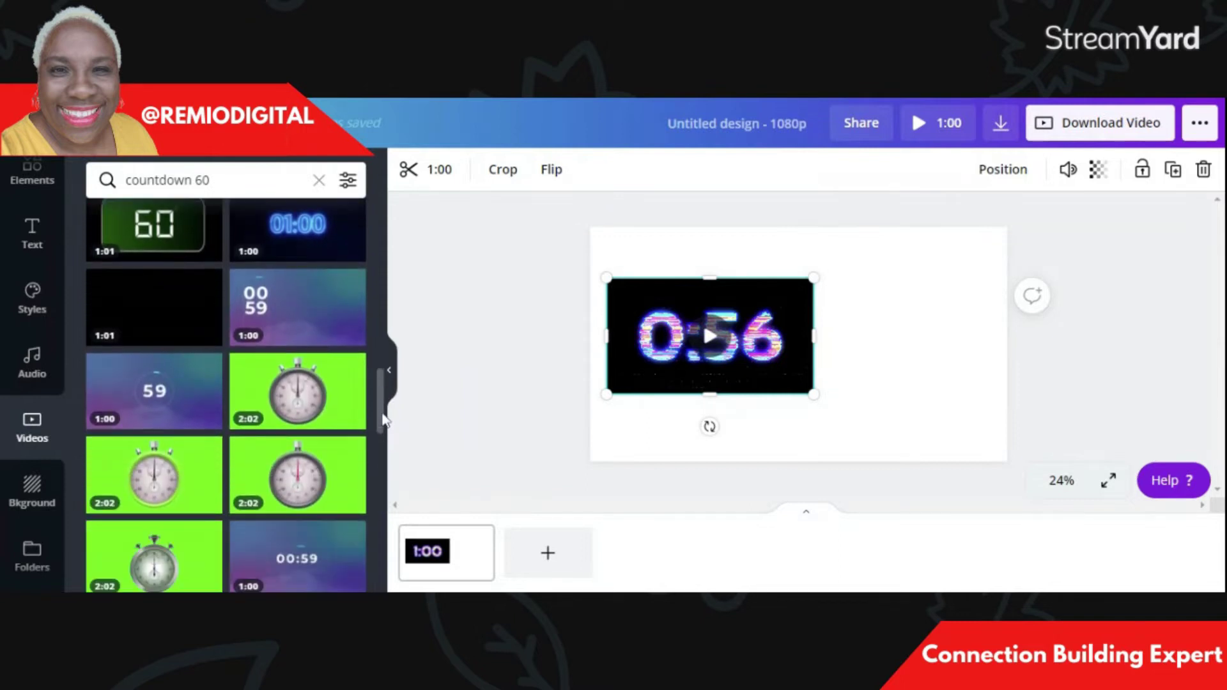
scroll(382, 450, down, 4)
scroll(382, 450, down, 3)
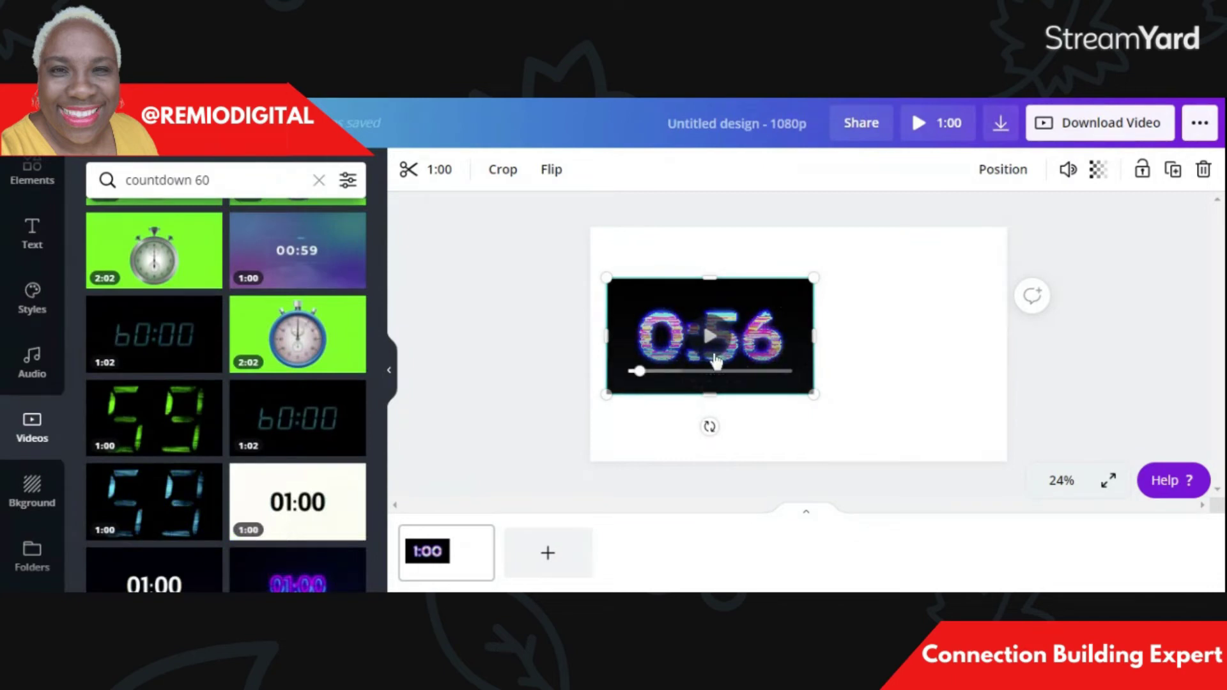
key(Delete)
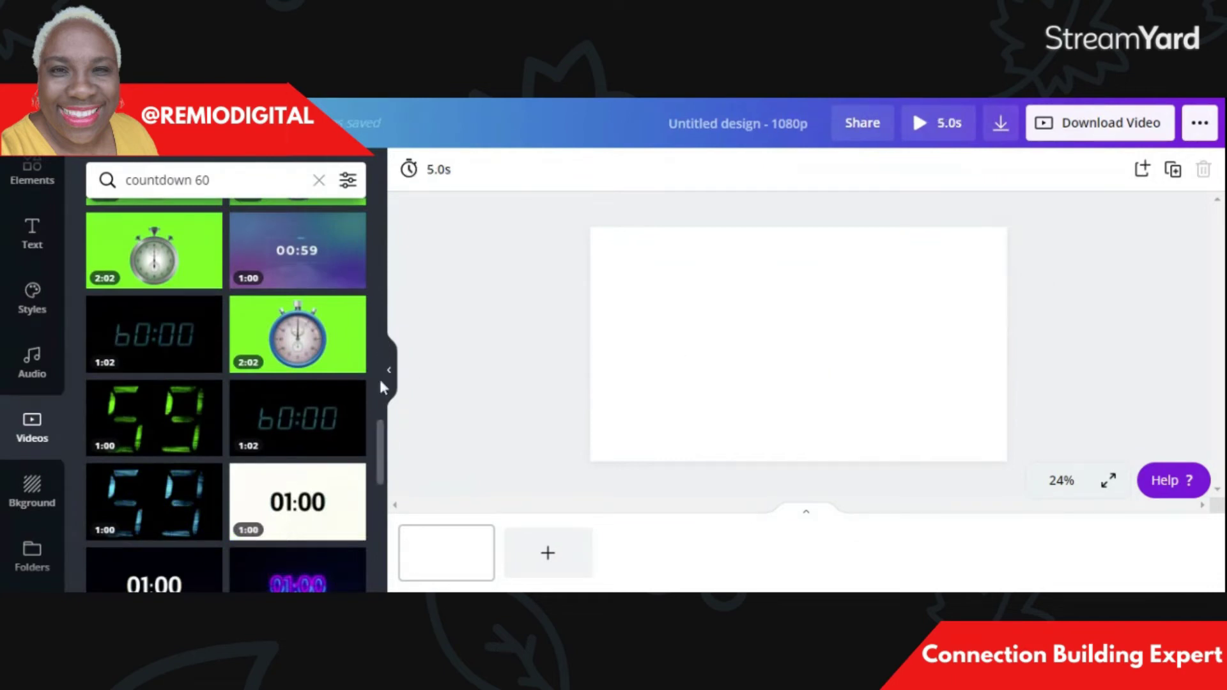
scroll(382, 460, down, 4)
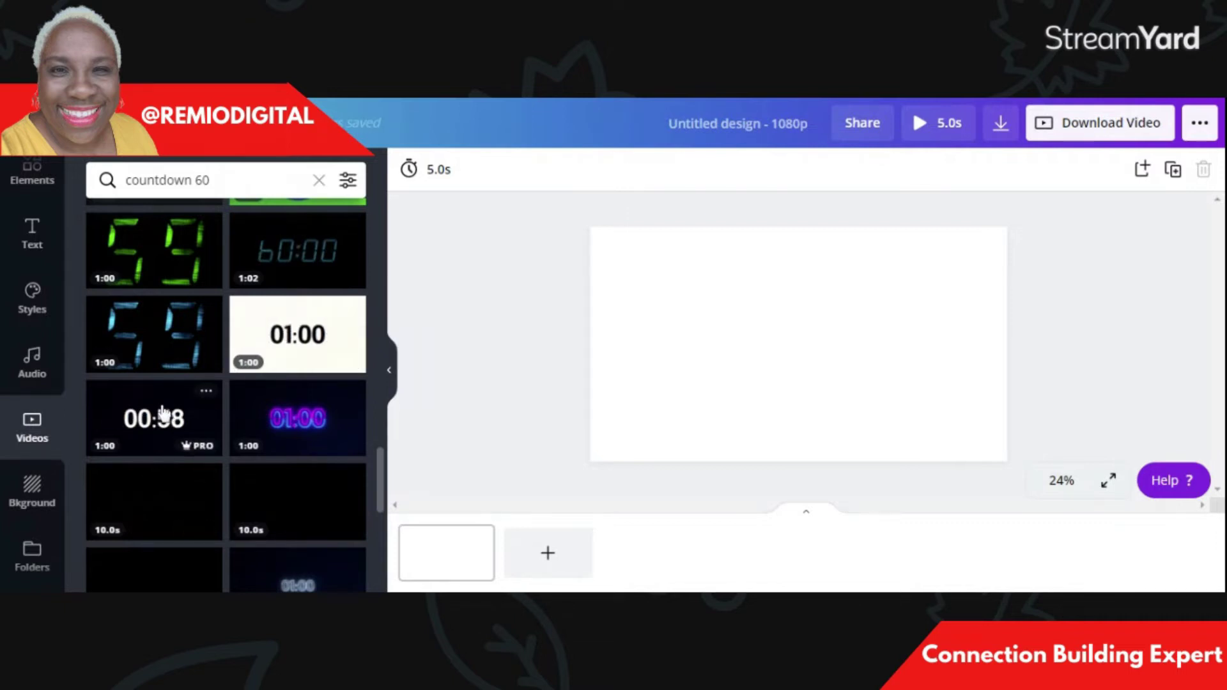
drag(163, 414, 278, 382)
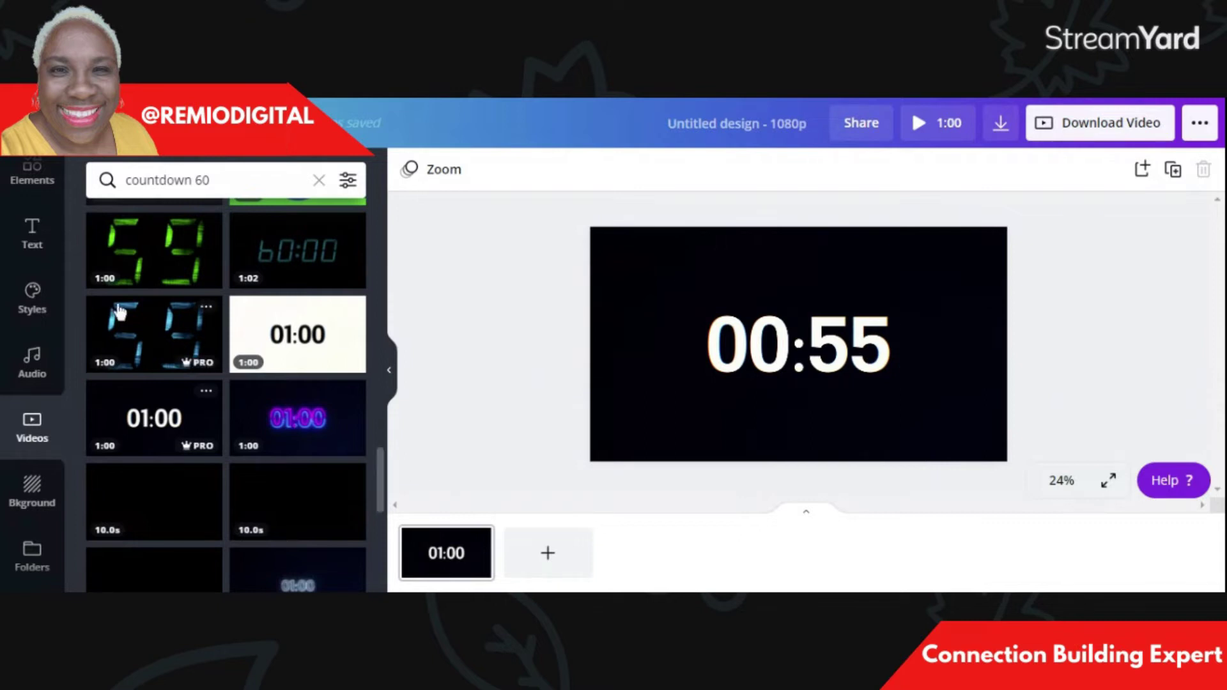
click(31, 243)
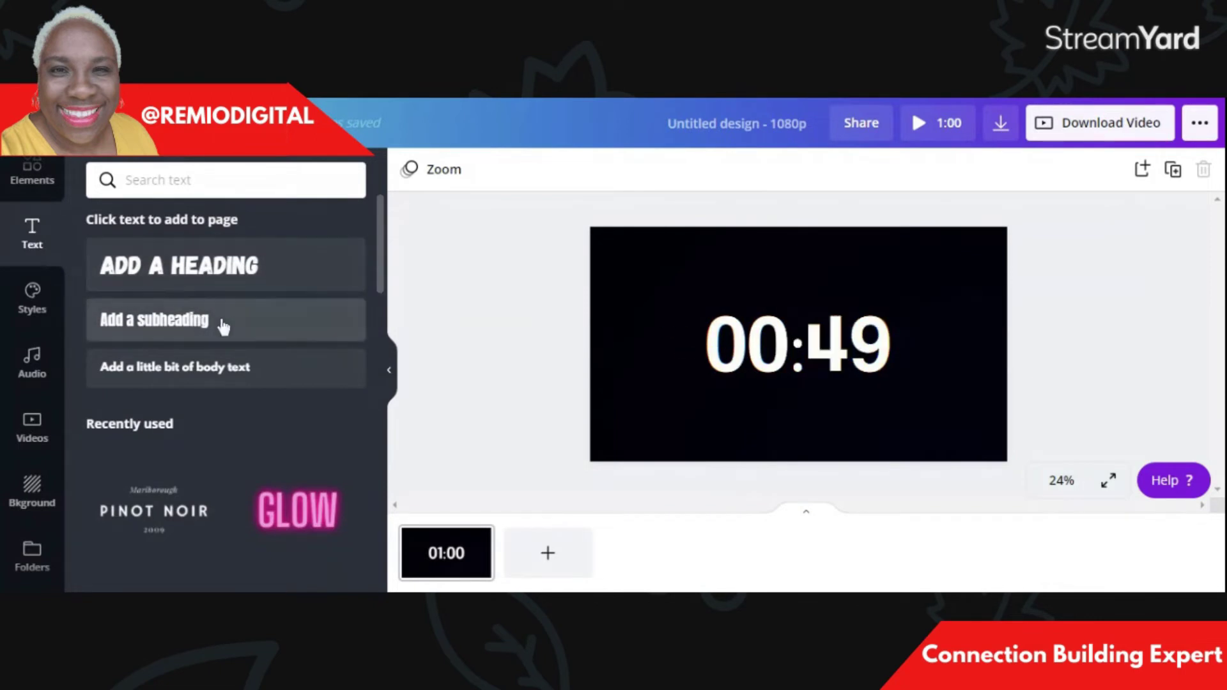
drag(251, 269, 291, 294)
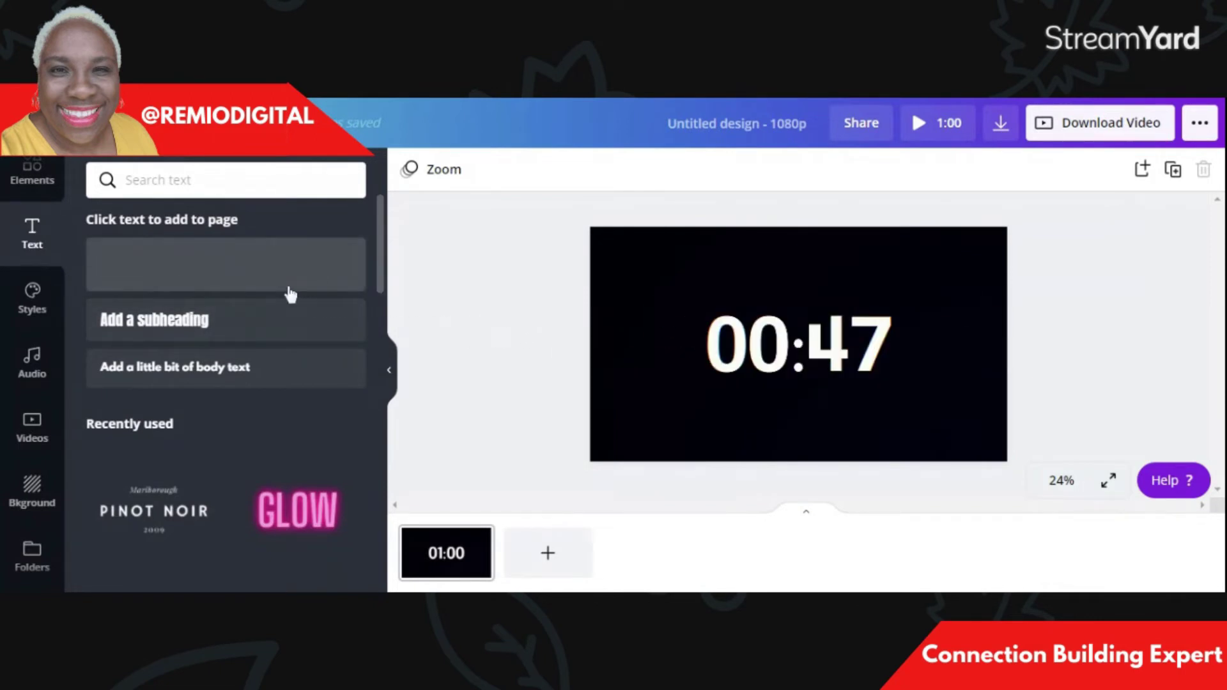
drag(828, 437, 827, 433)
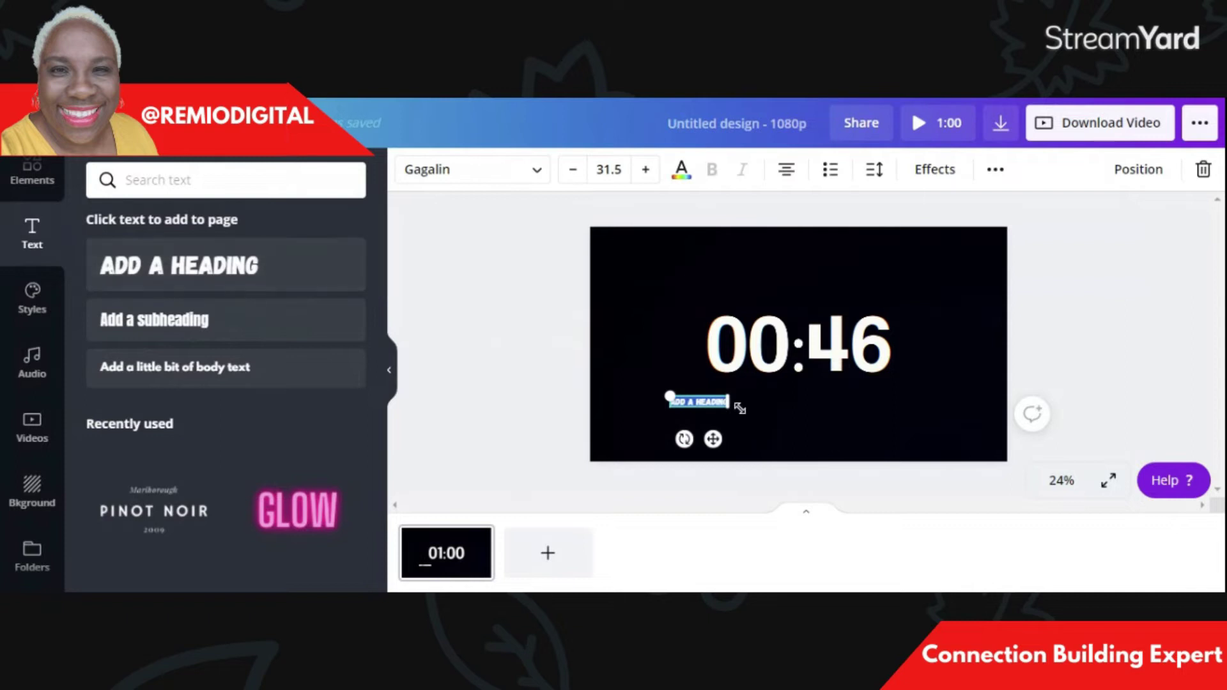
drag(728, 407, 914, 442)
key(ctrl+a)
text(www)
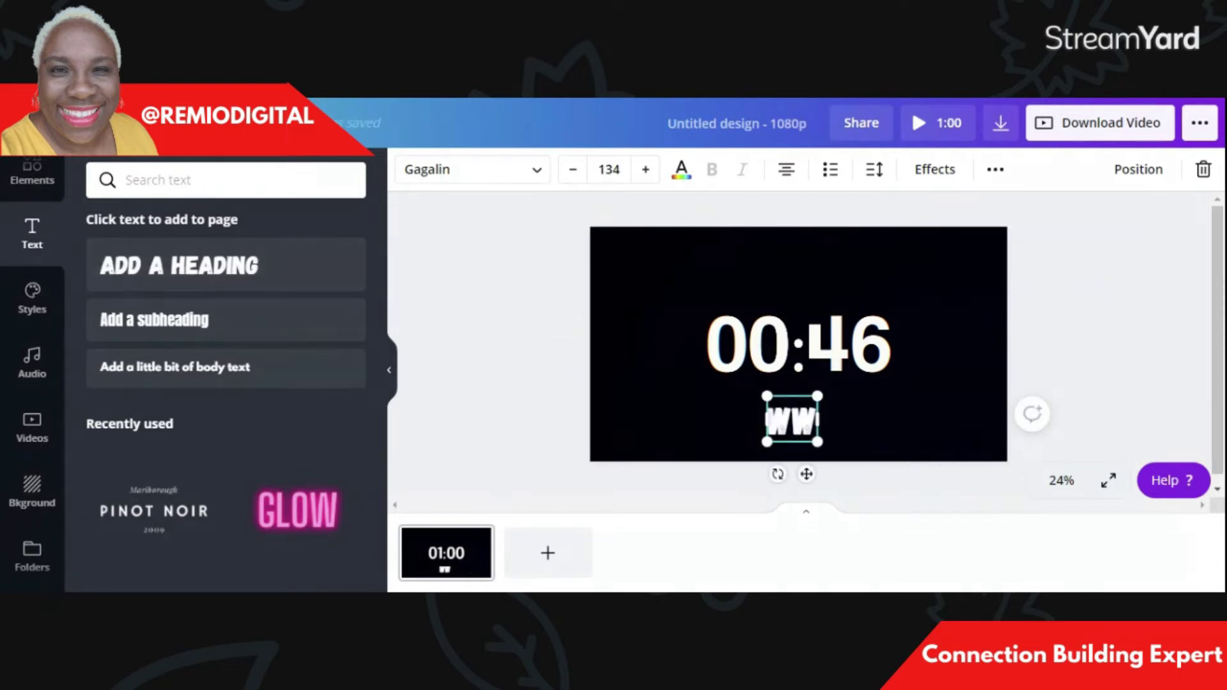
text(.remiodi)
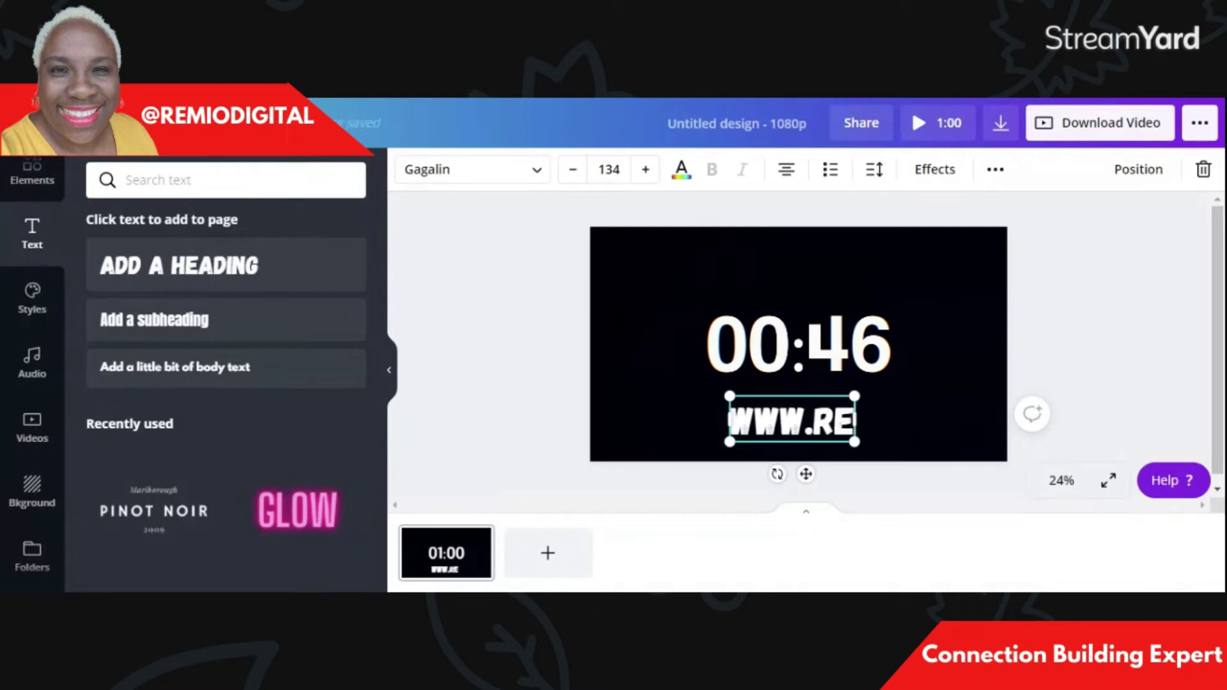
text(gita)
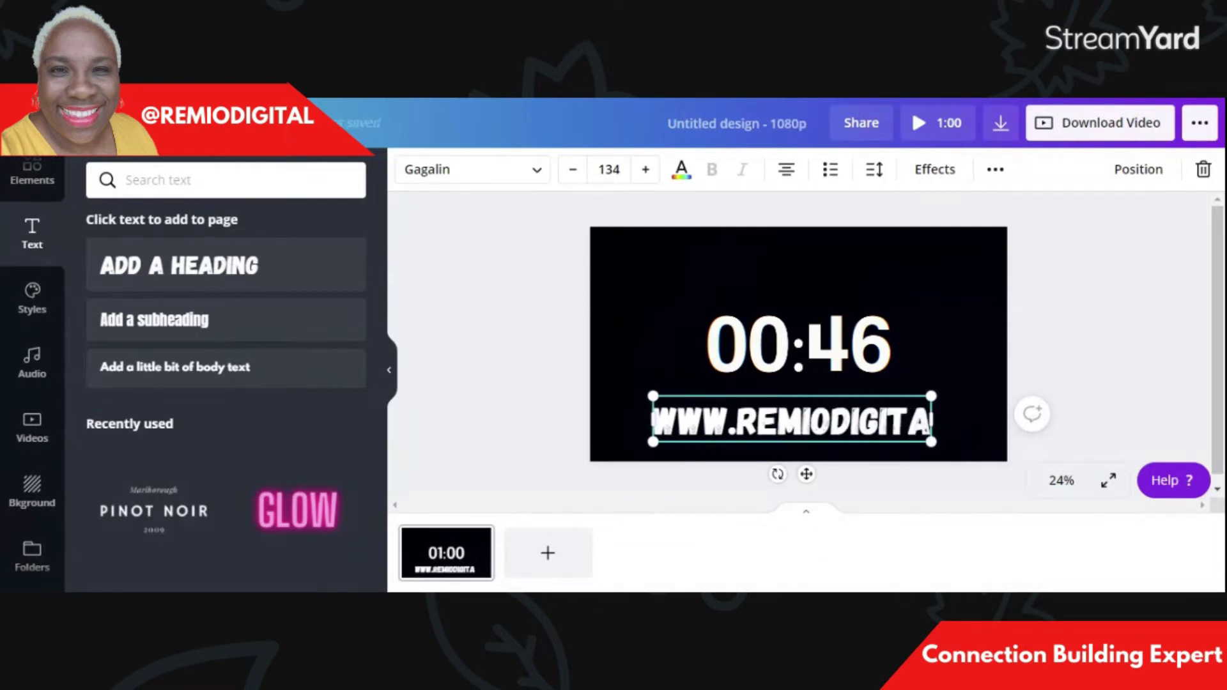
text(l.com)
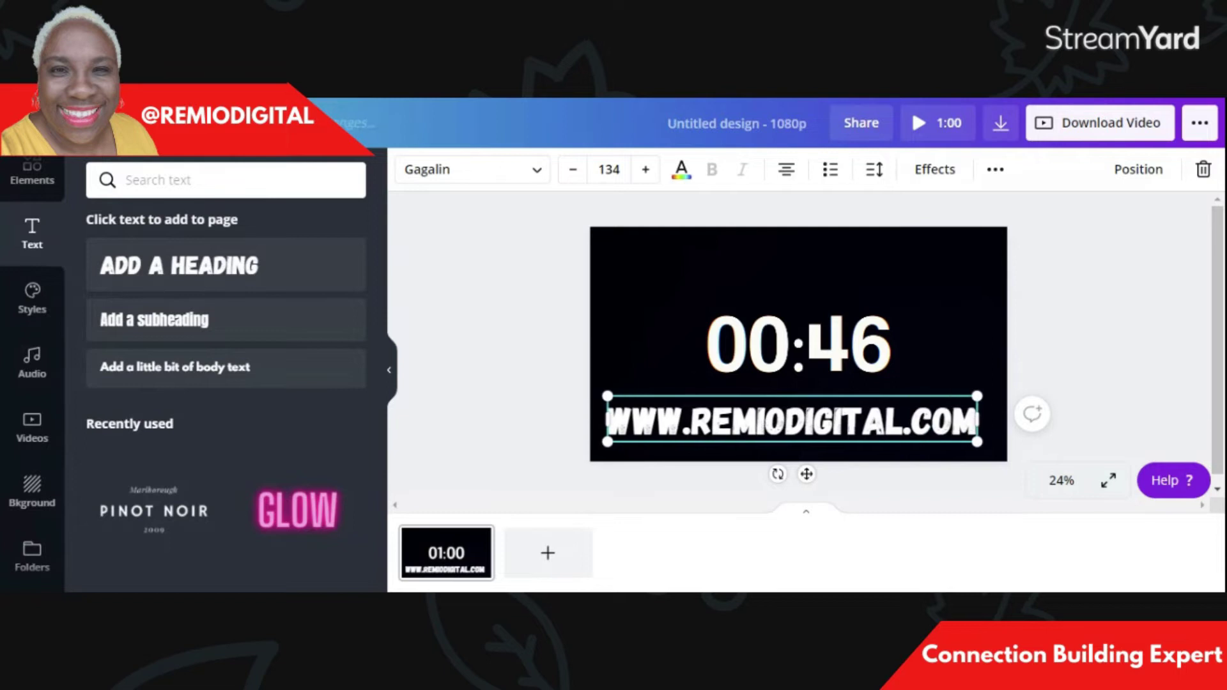
drag(978, 440, 787, 418)
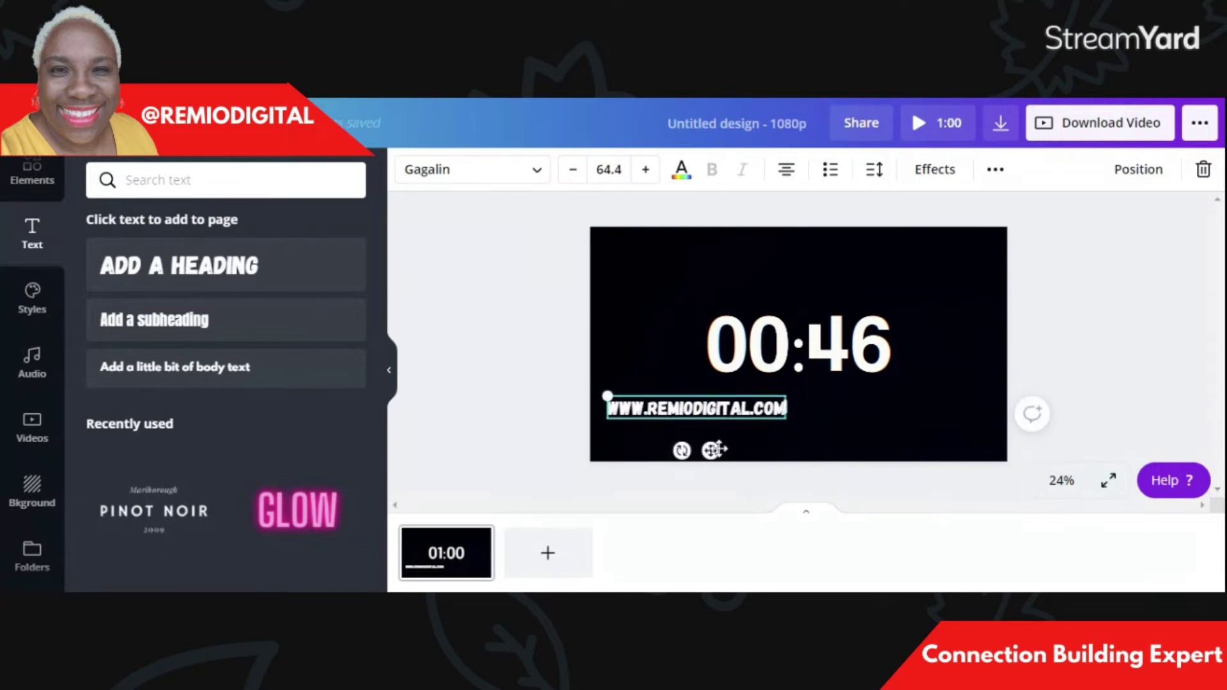
Centre the URL under the timer and colour its REMIODIGITAL letters with the red logo swatch
drag(711, 450, 813, 452)
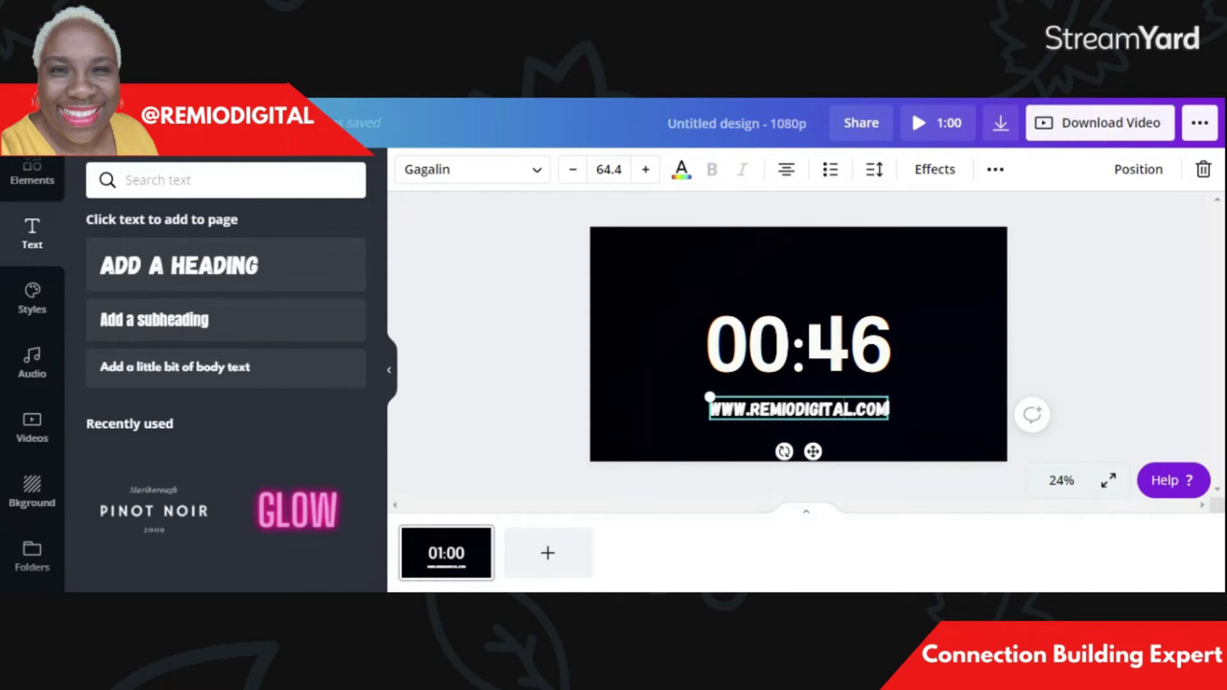
key(shift+Left)
key(shift+Left)
key(shift+Left)
key(shift+Left)
key(shift+Left)
key(shift+Left)
key(shift+Left)
key(shift+Left)
key(shift+Left)
key(shift+Left)
key(shift+Left)
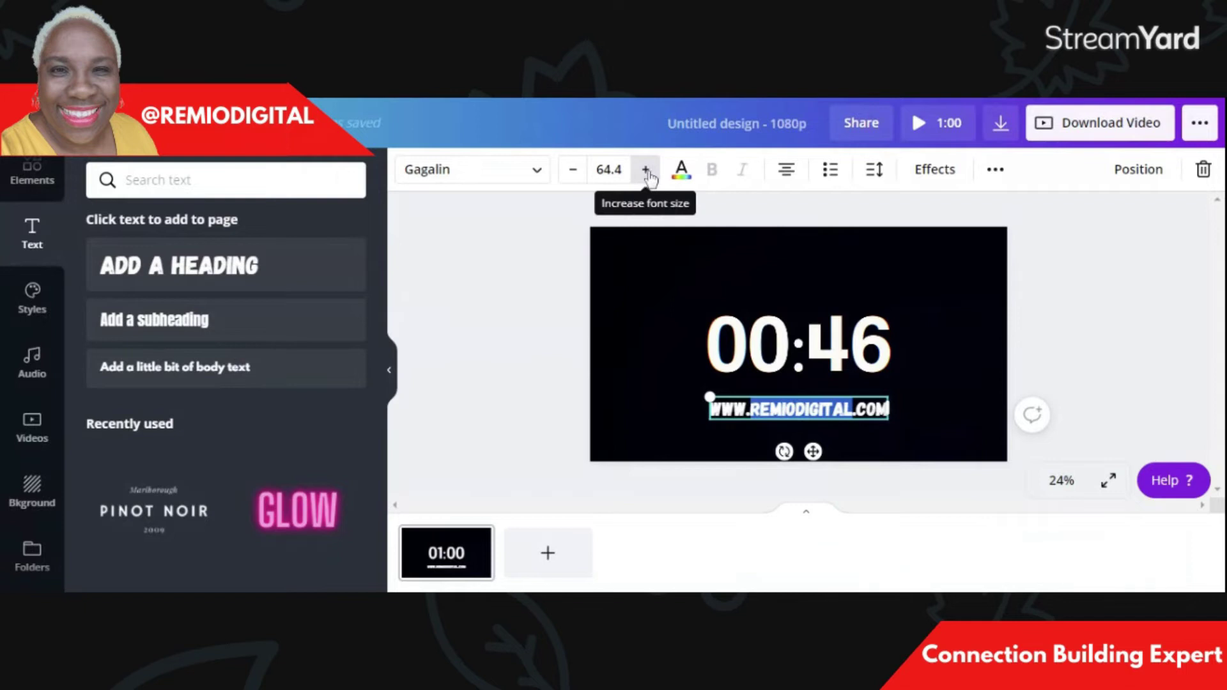
click(681, 170)
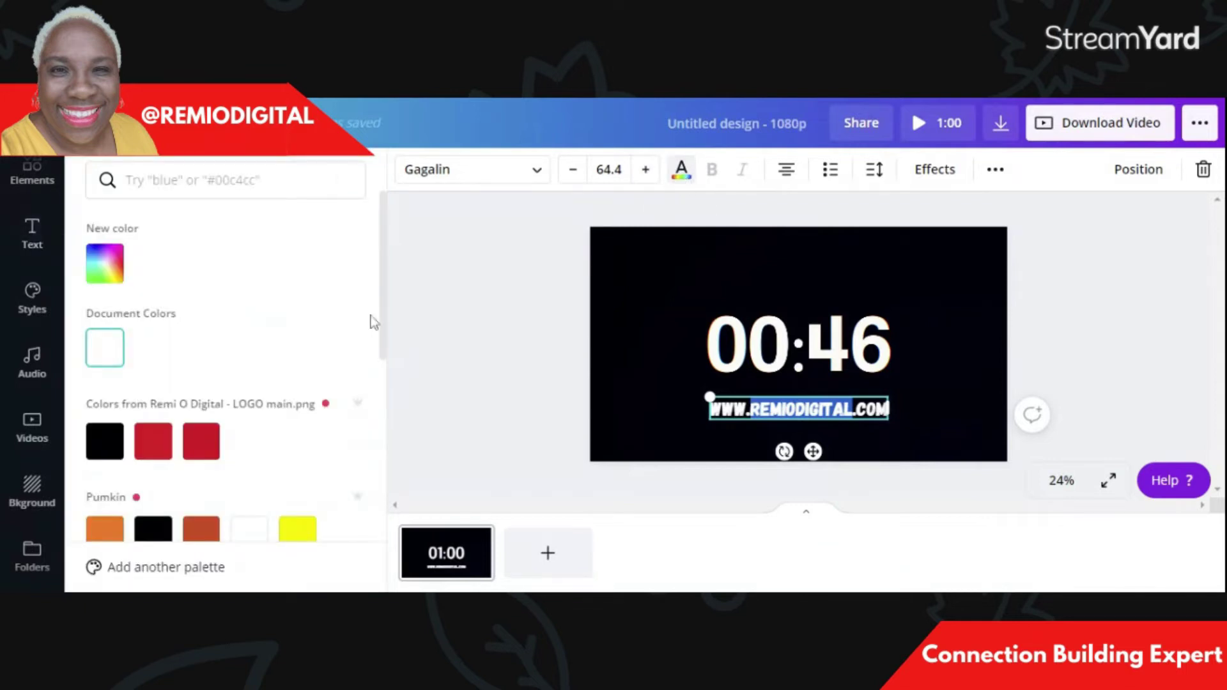
click(201, 447)
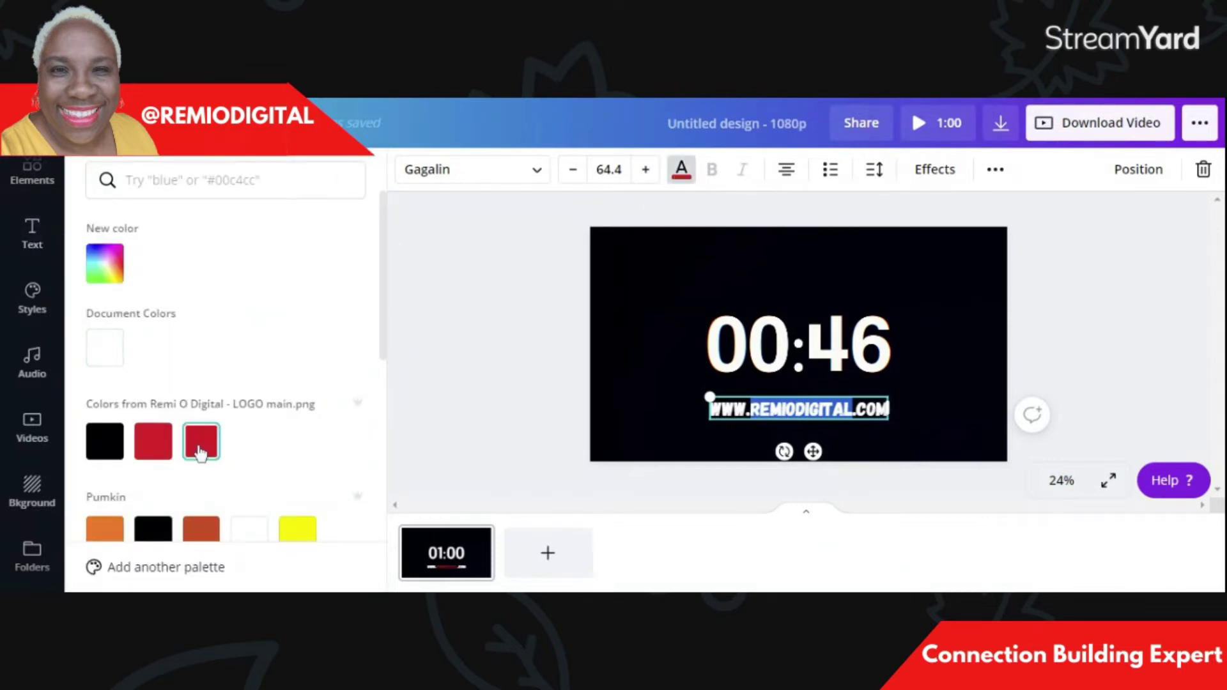
key(Escape)
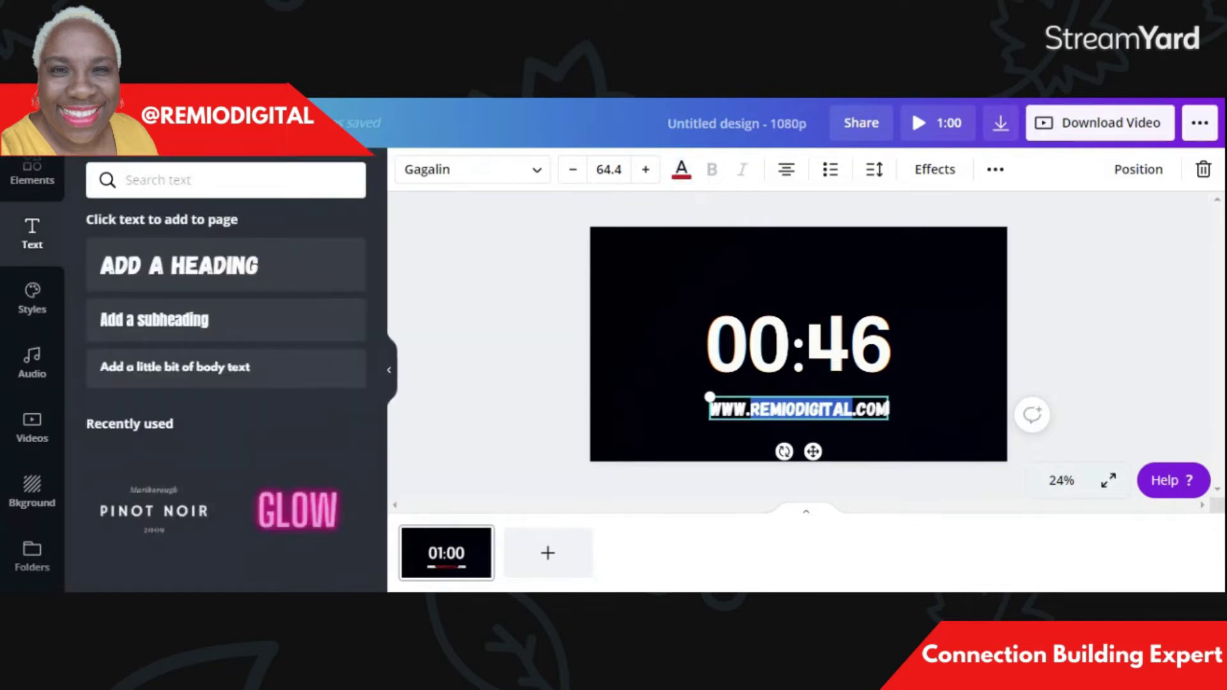
click(795, 343)
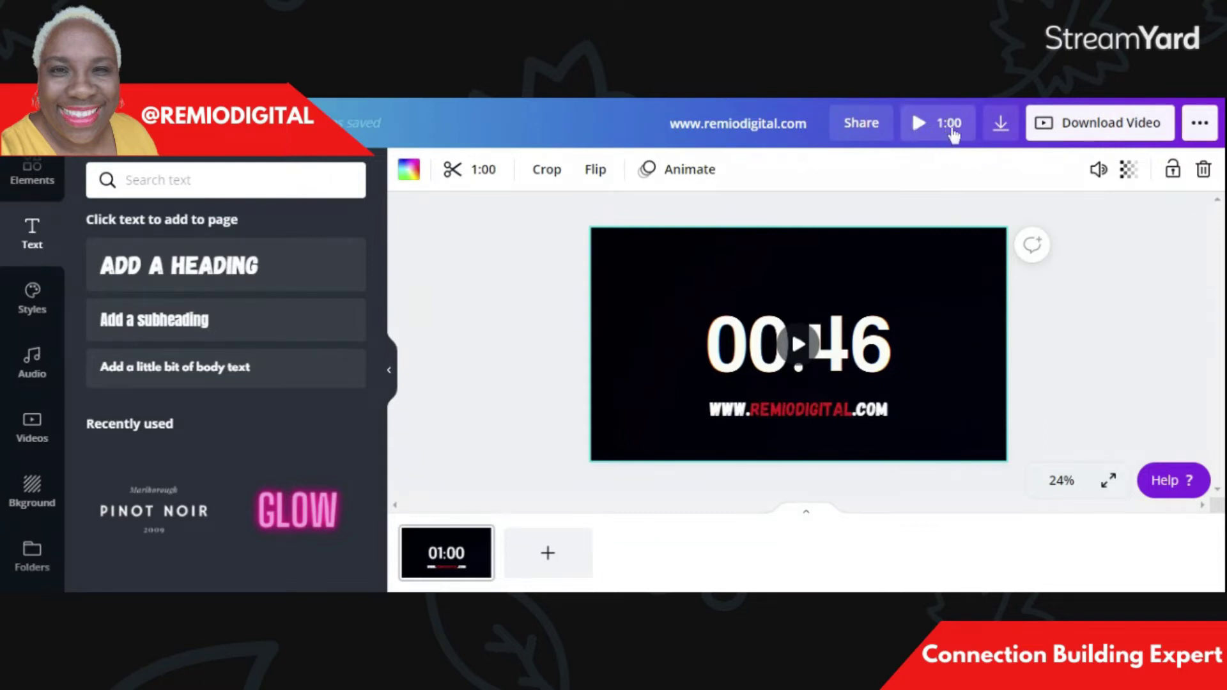
click(918, 126)
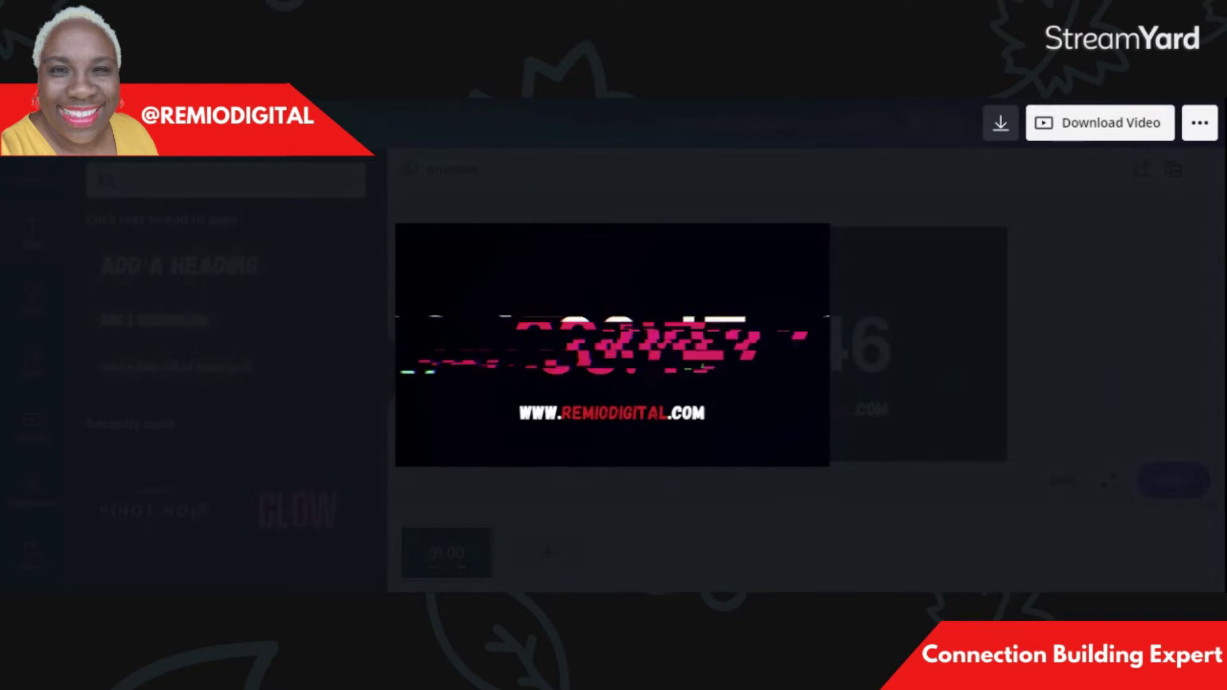
click(403, 266)
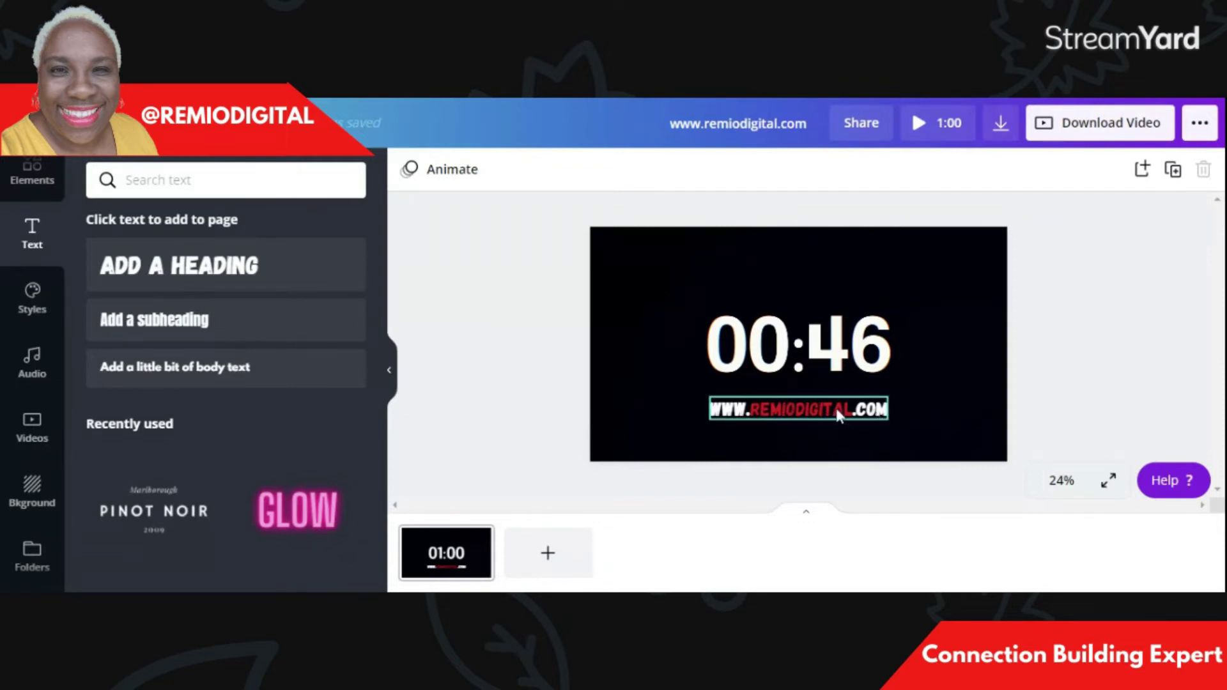
click(802, 407)
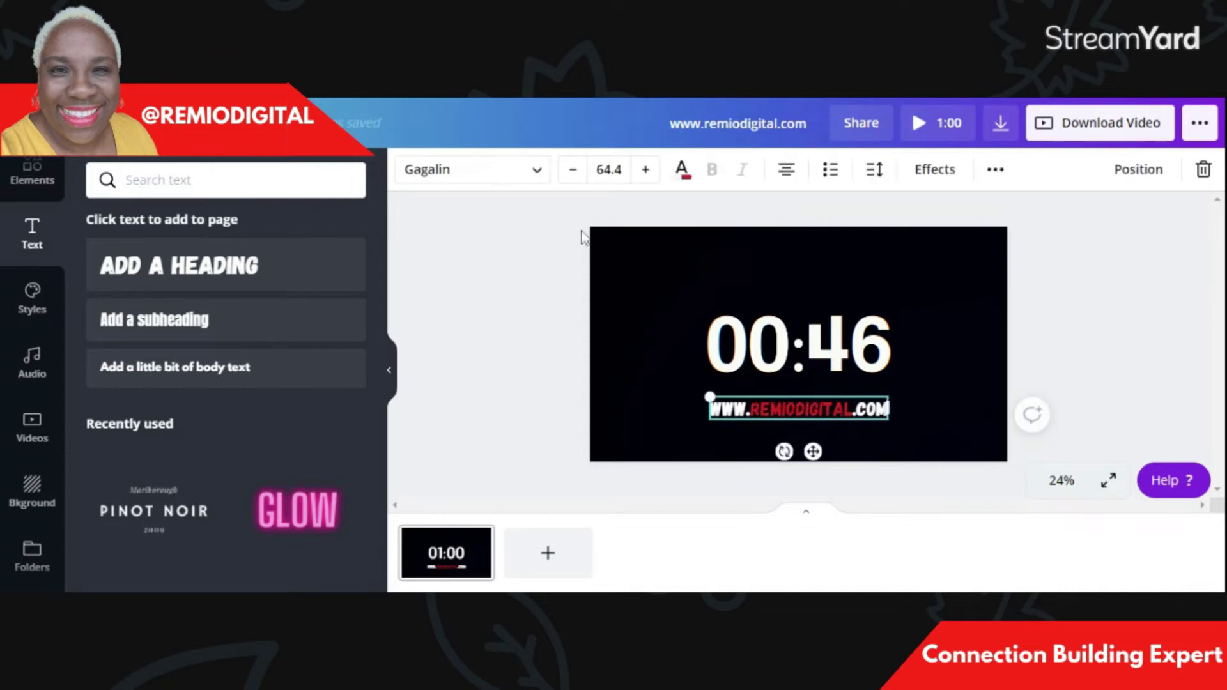
Set the URL text to the Now Bold font at size 56.7, recentred under the timer
click(541, 172)
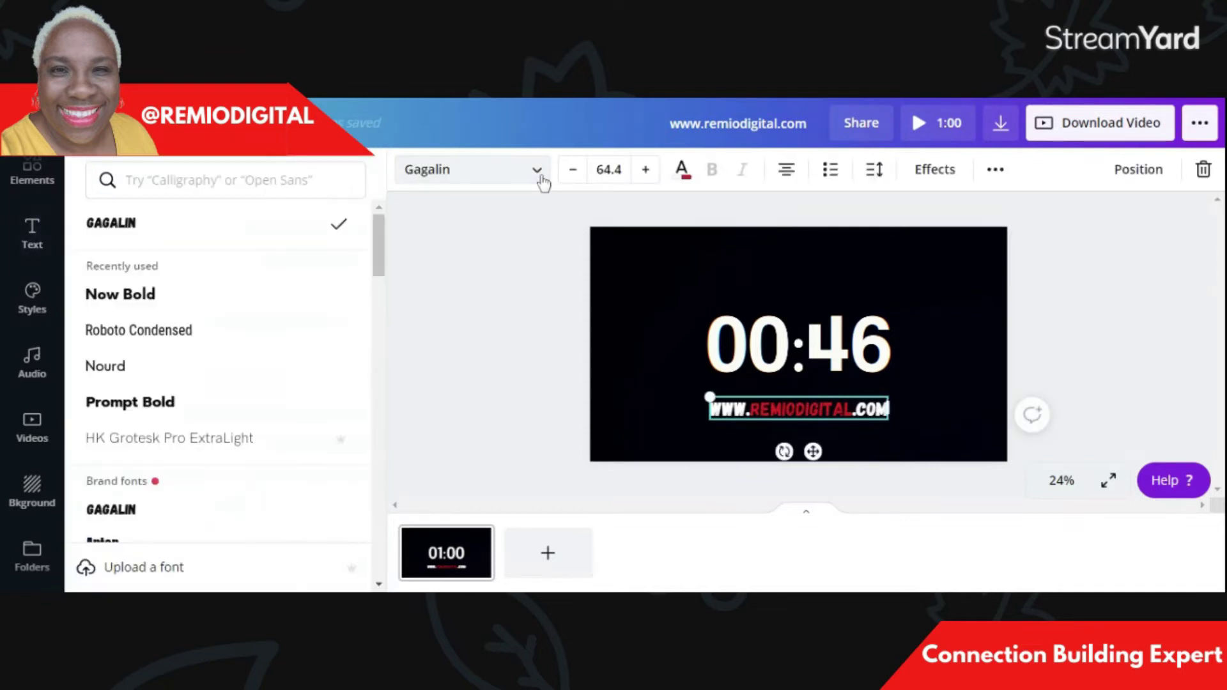
click(235, 297)
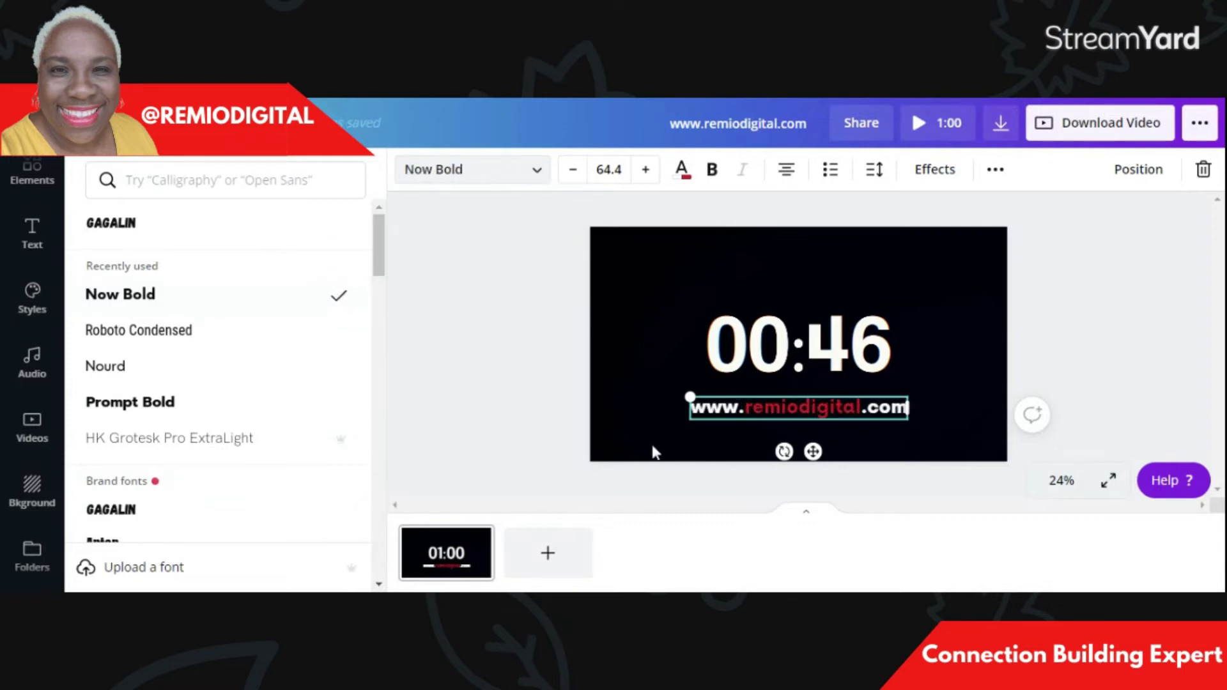
drag(903, 416, 882, 416)
drag(800, 449, 814, 450)
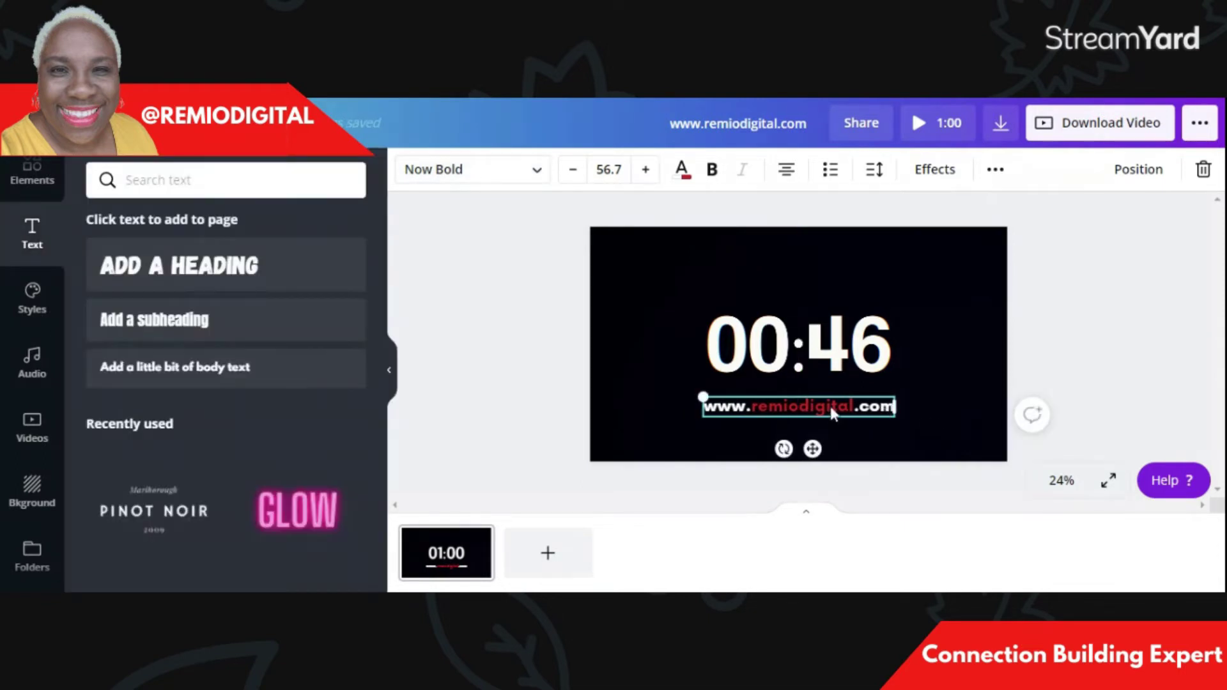
click(947, 381)
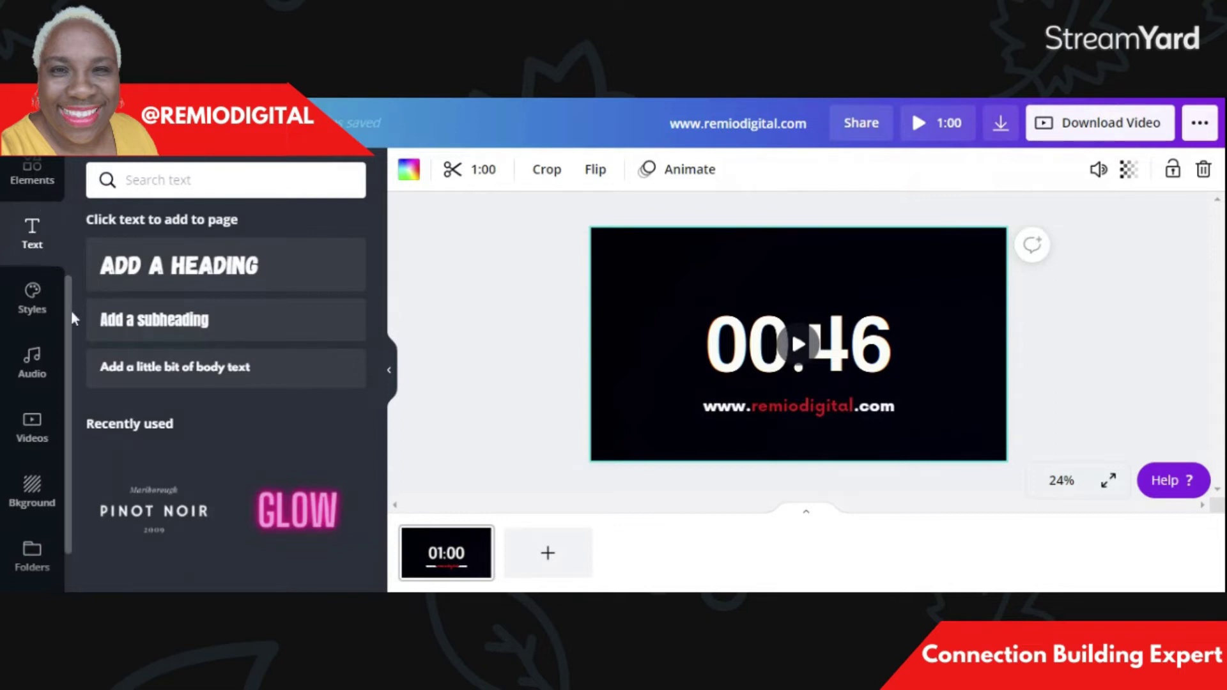
Search the Elements library for fireworks graphics
drag(71, 311, 71, 182)
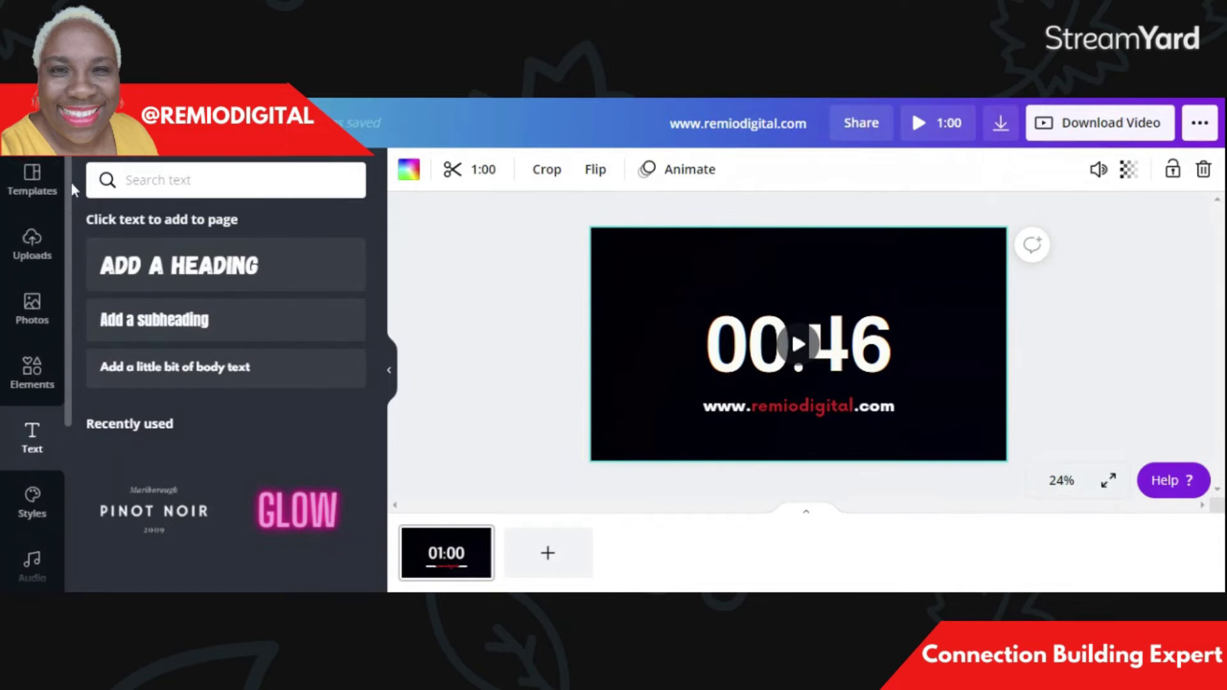
click(27, 380)
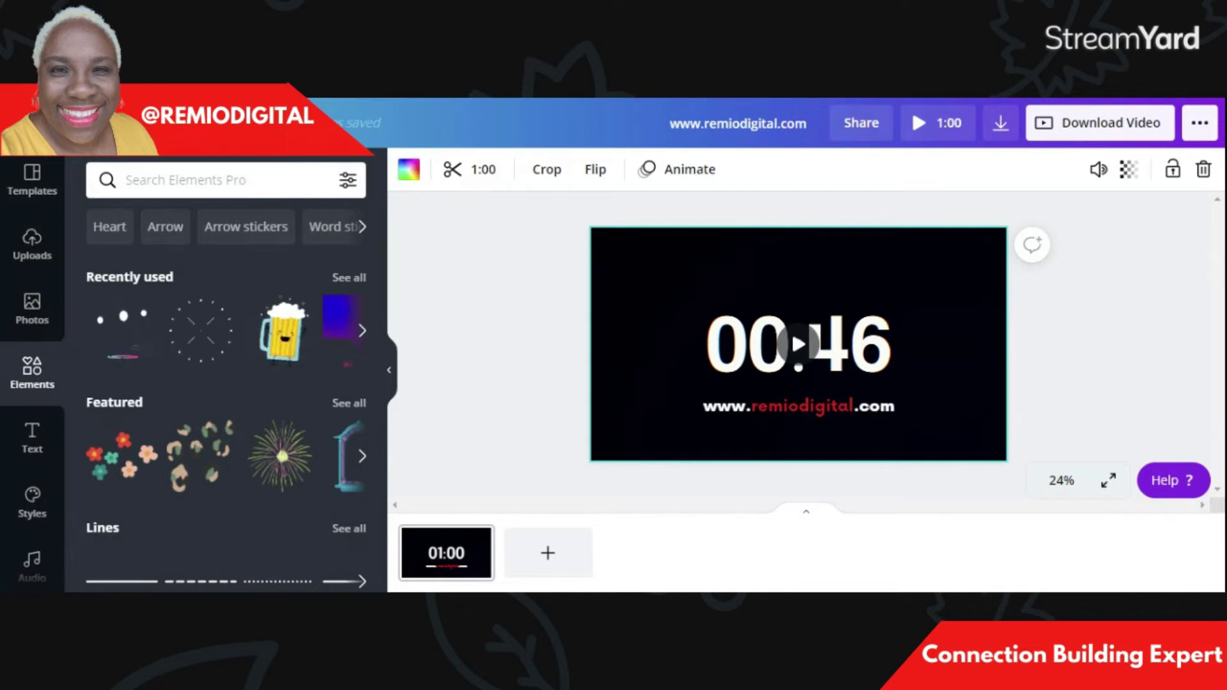
click(185, 180)
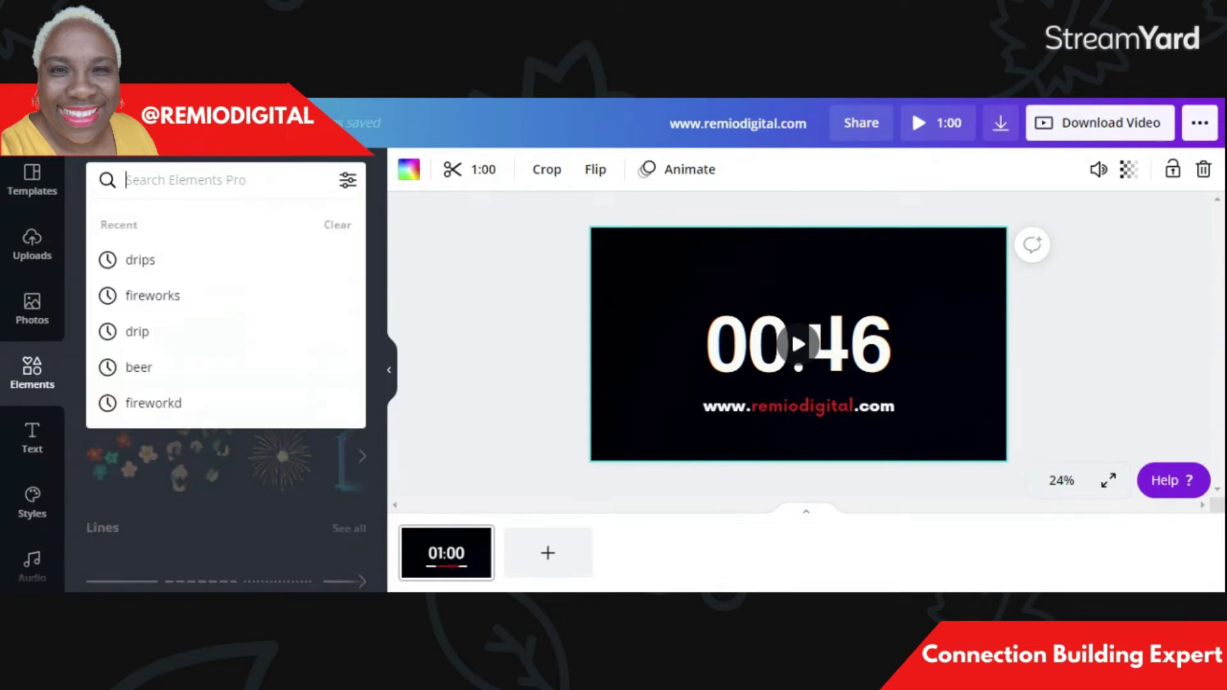
click(181, 297)
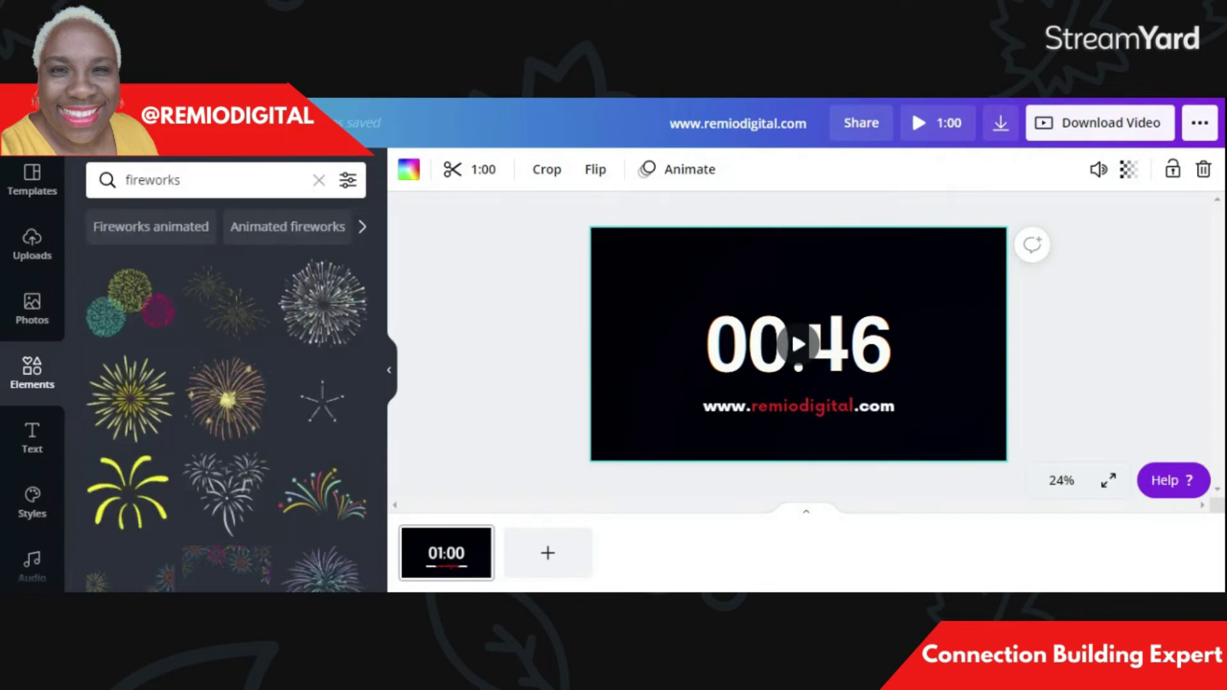
click(181, 180)
key(Return)
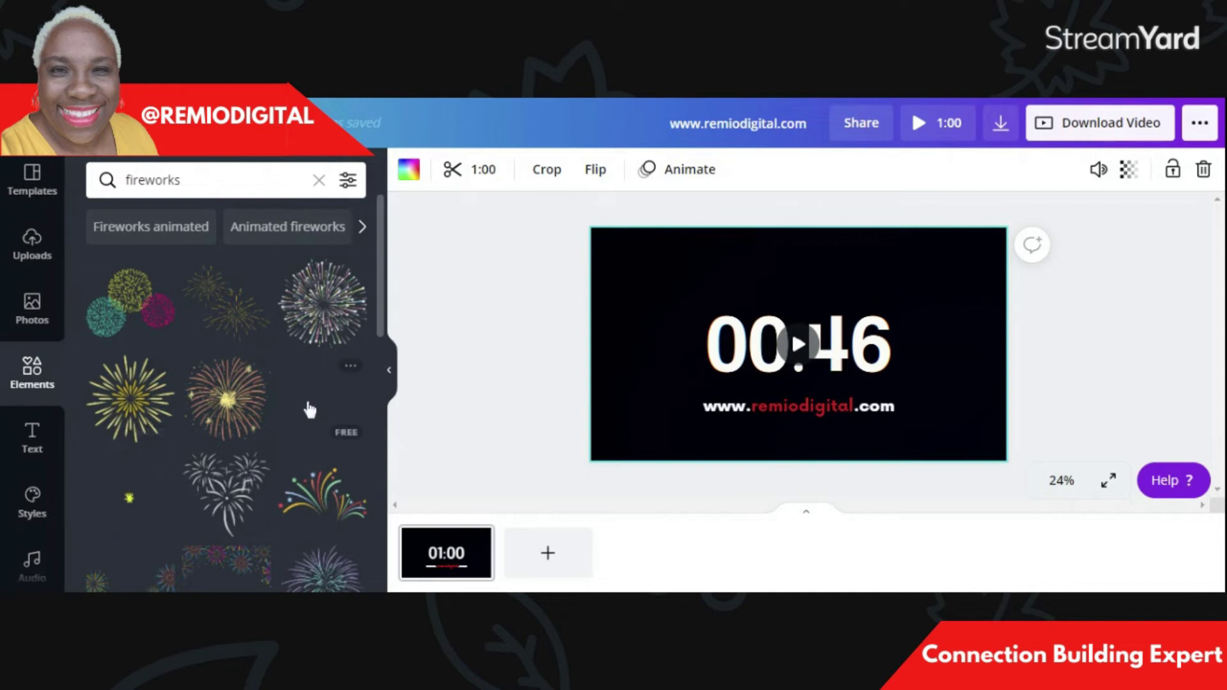
drag(390, 292, 385, 256)
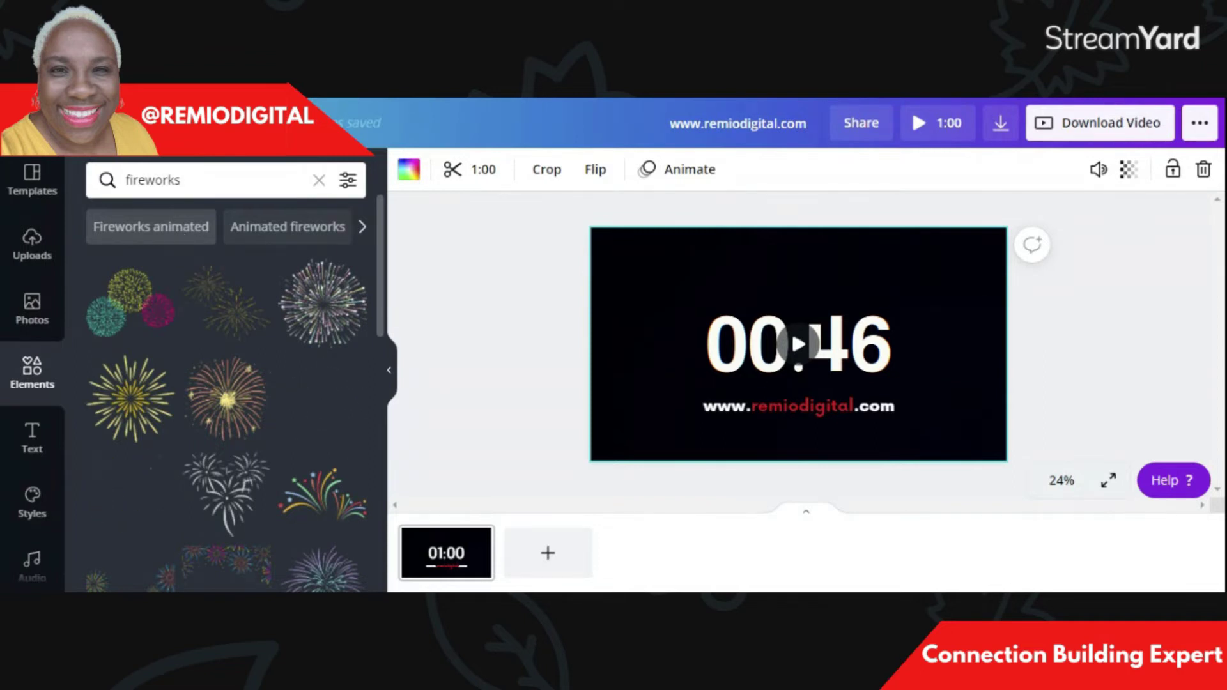
Add an animated fireworks element centred over the countdown and preview the video
click(174, 230)
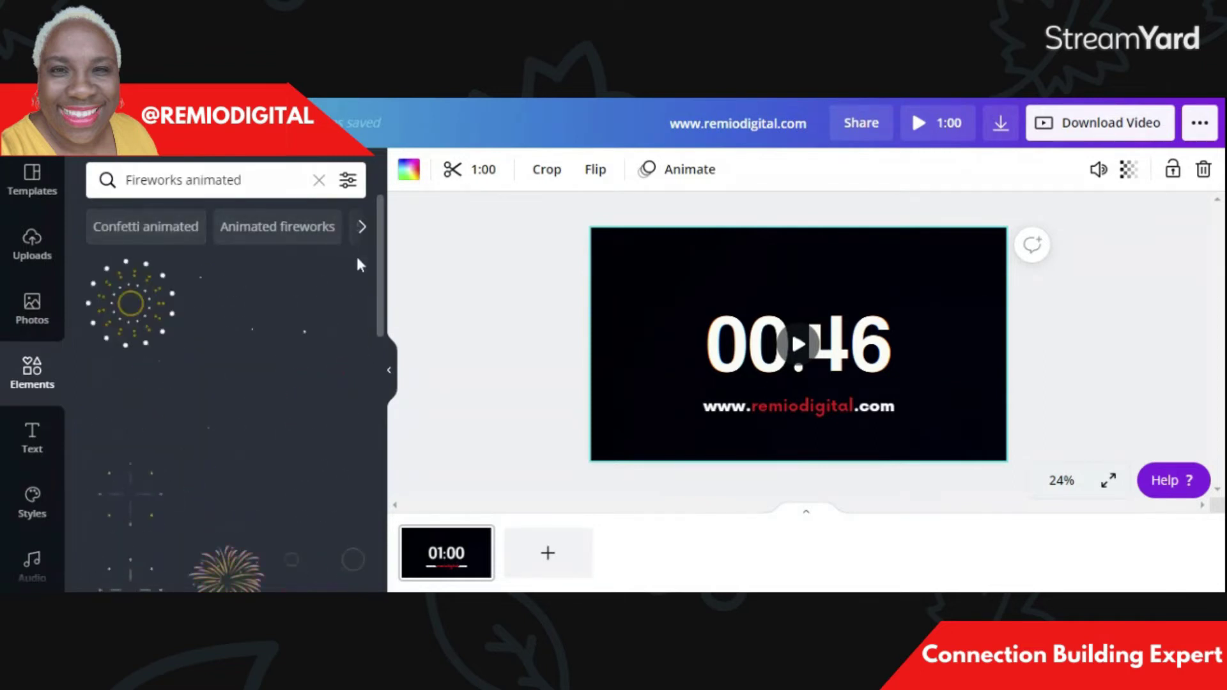
click(259, 314)
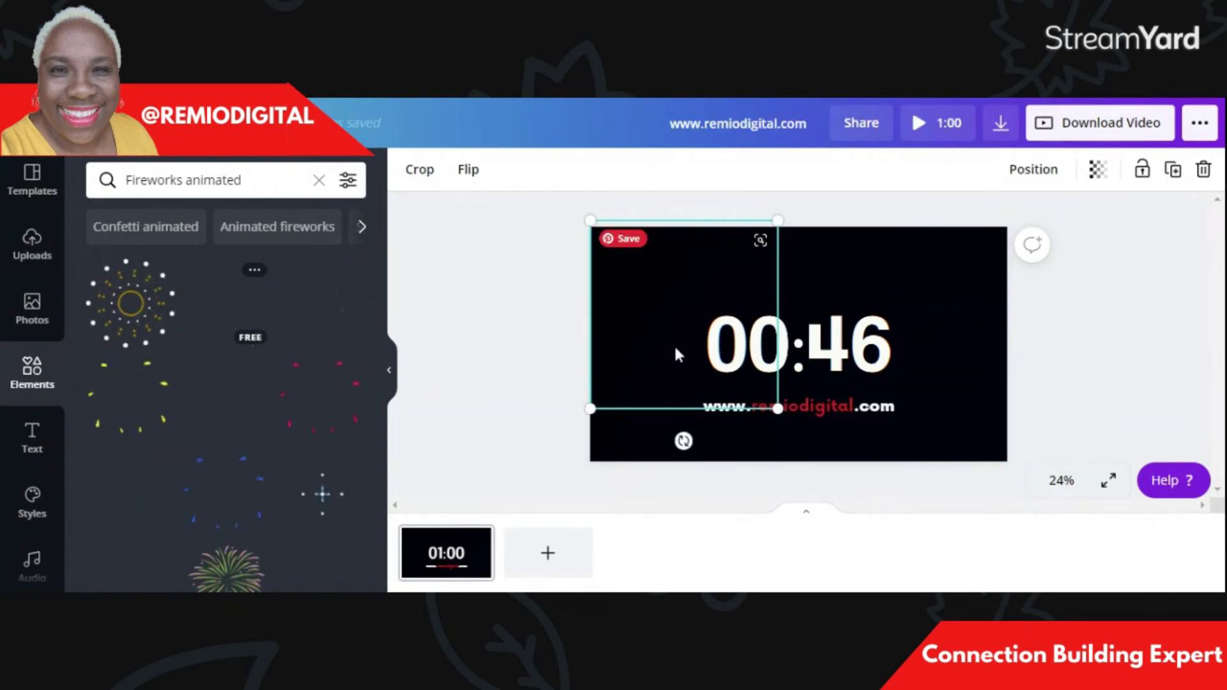
drag(678, 355, 797, 379)
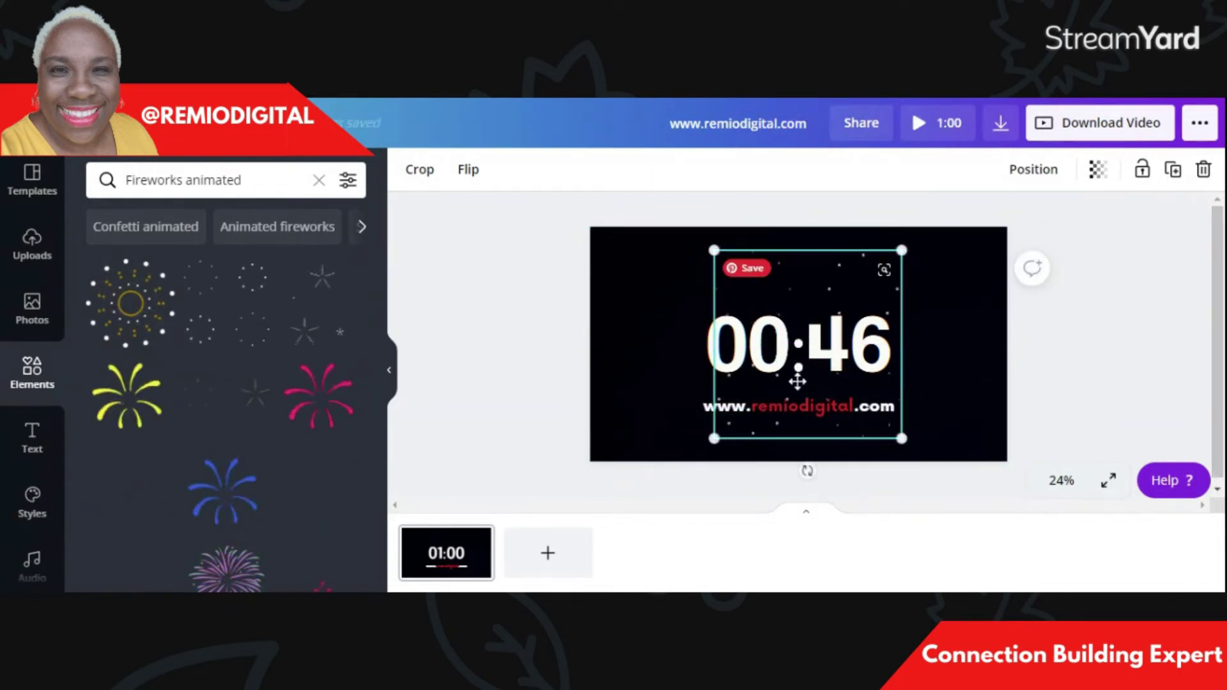
click(995, 407)
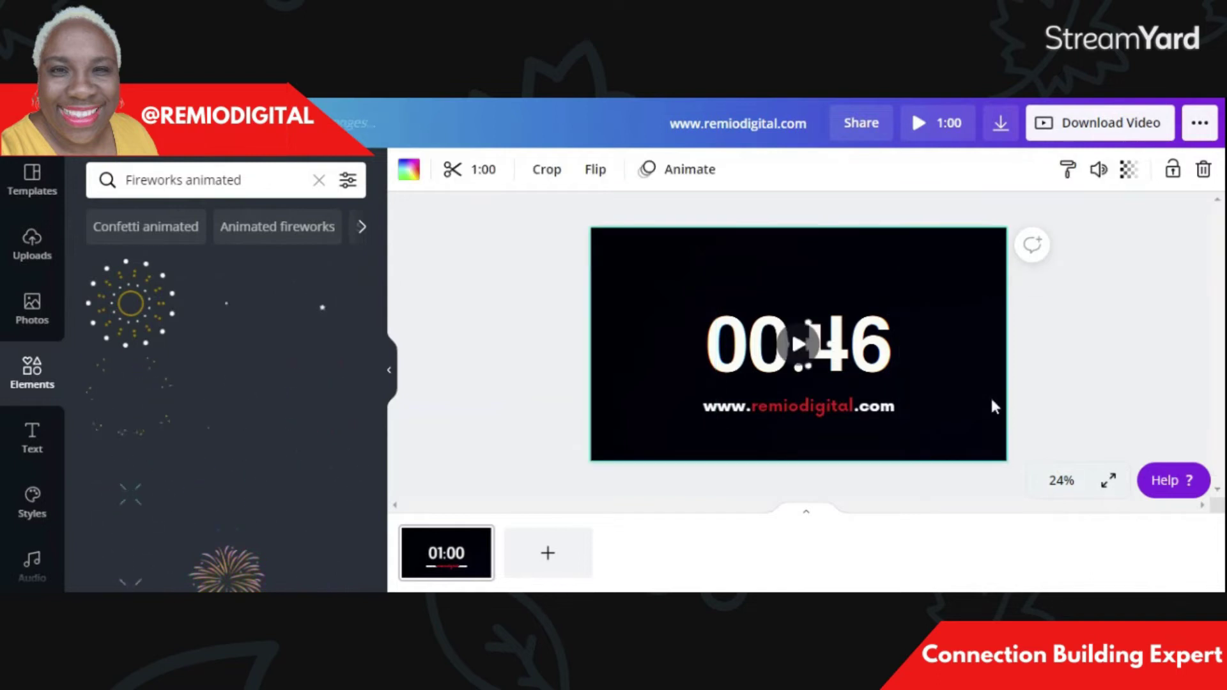
click(922, 123)
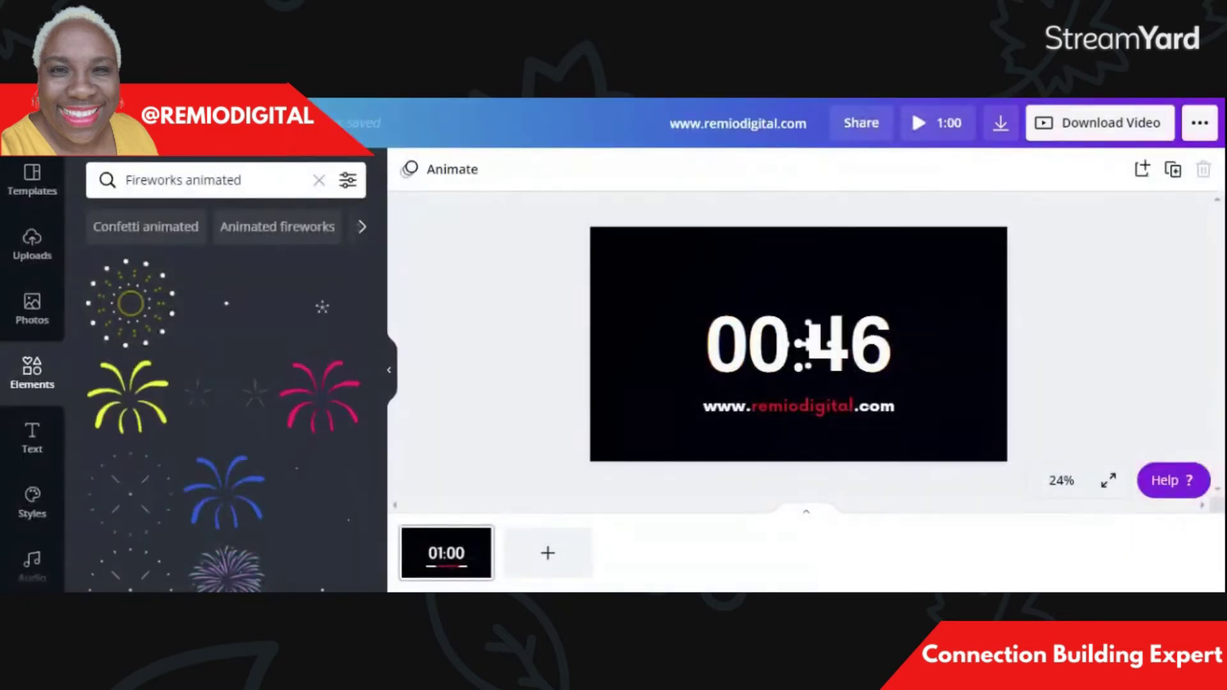
Exit the preview and browse Elements results for 'drips'
click(317, 182)
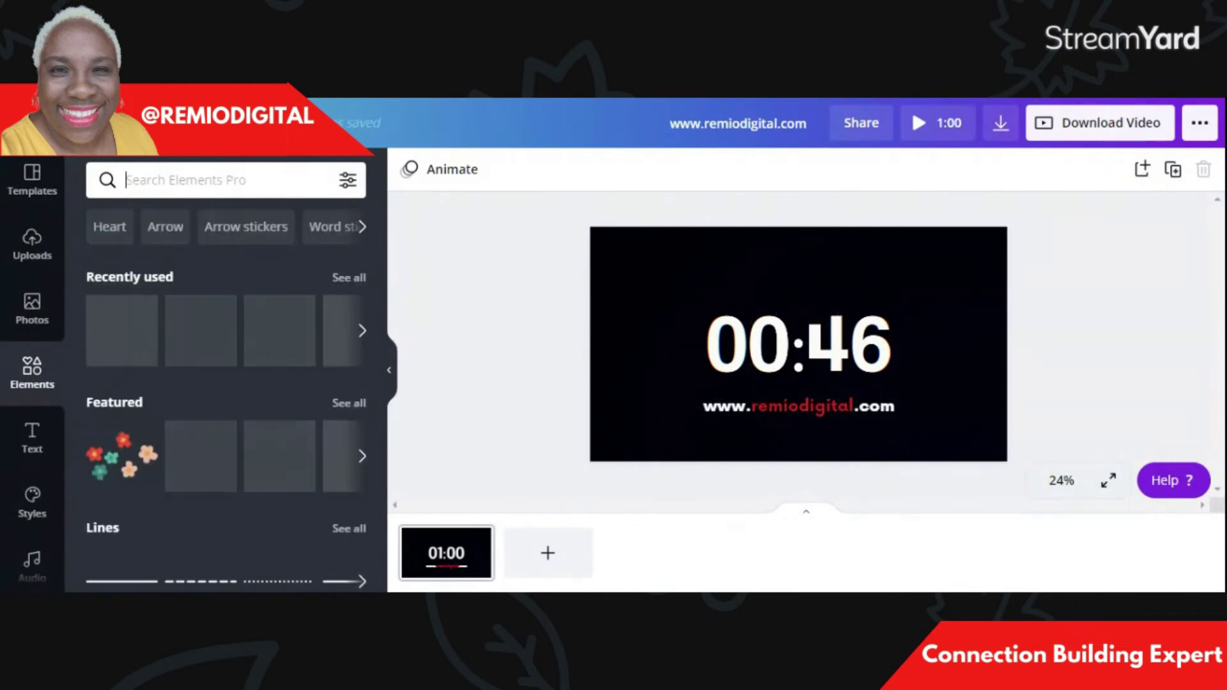
text(drips)
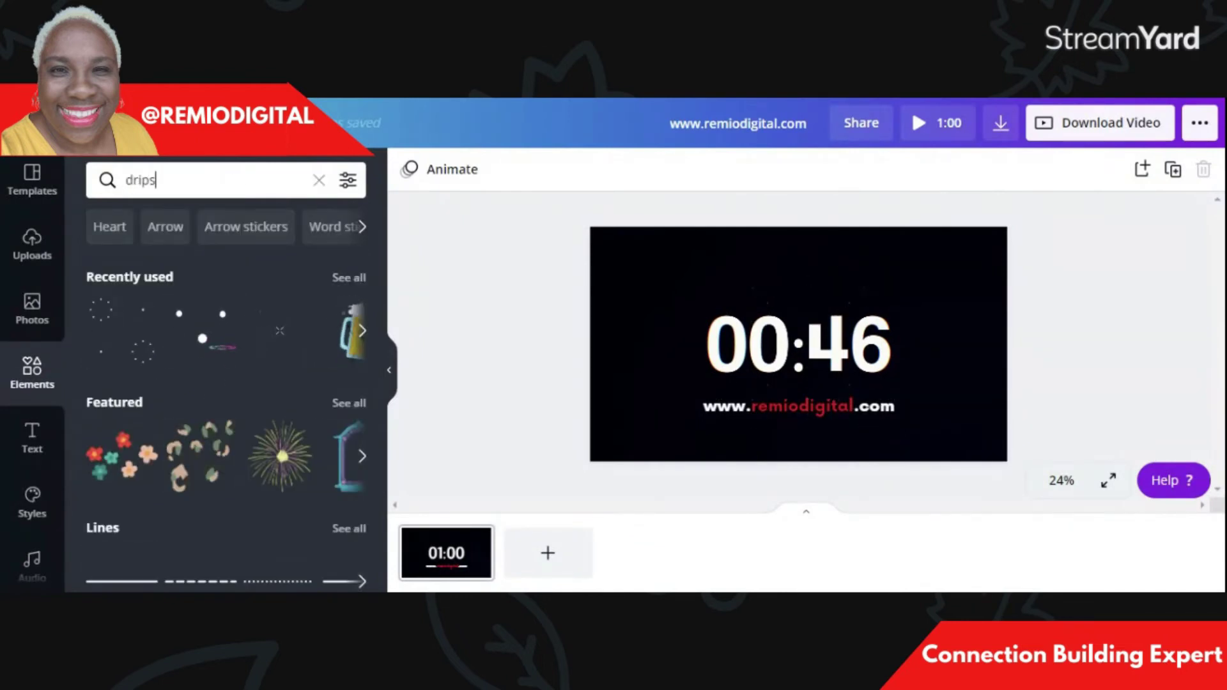
key(Return)
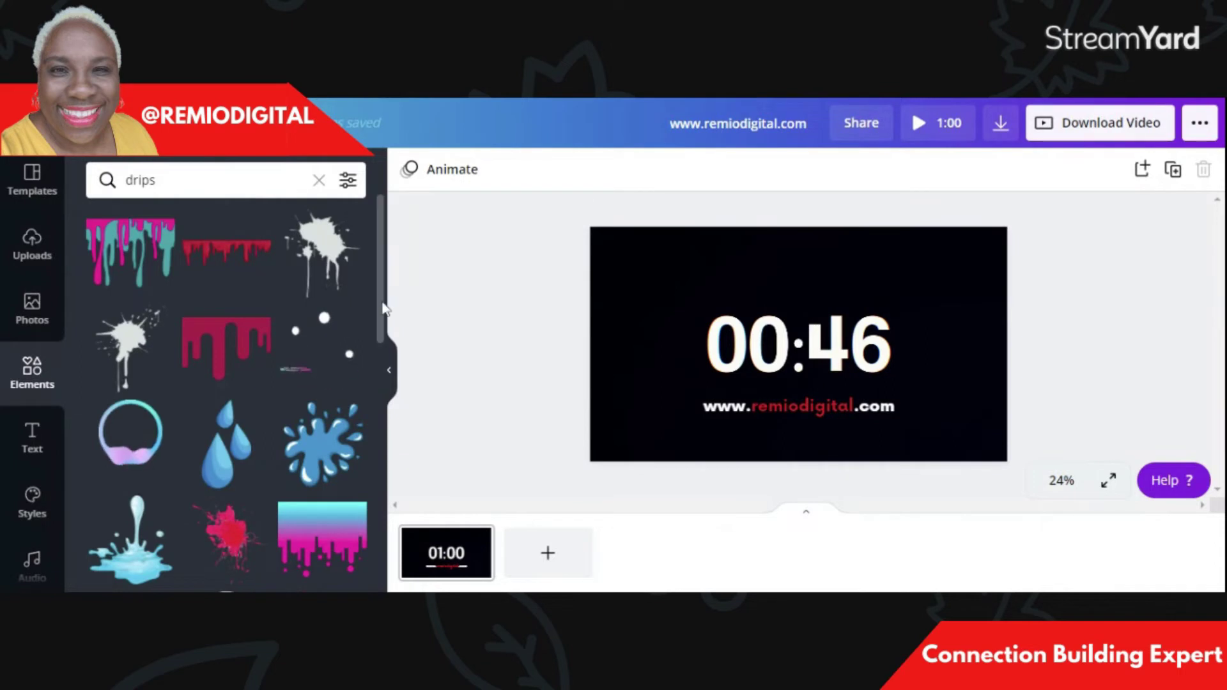
scroll(326, 333, down, 2)
scroll(380, 339, down, 2)
scroll(325, 326, up, 3)
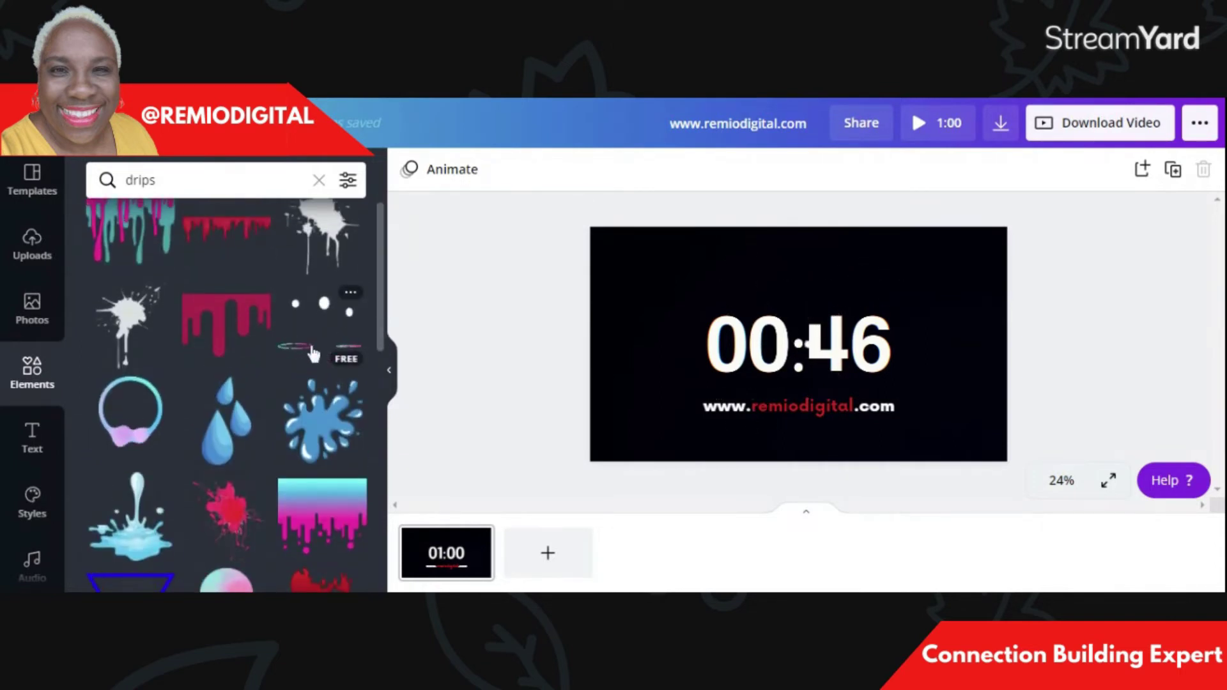
drag(384, 297, 382, 413)
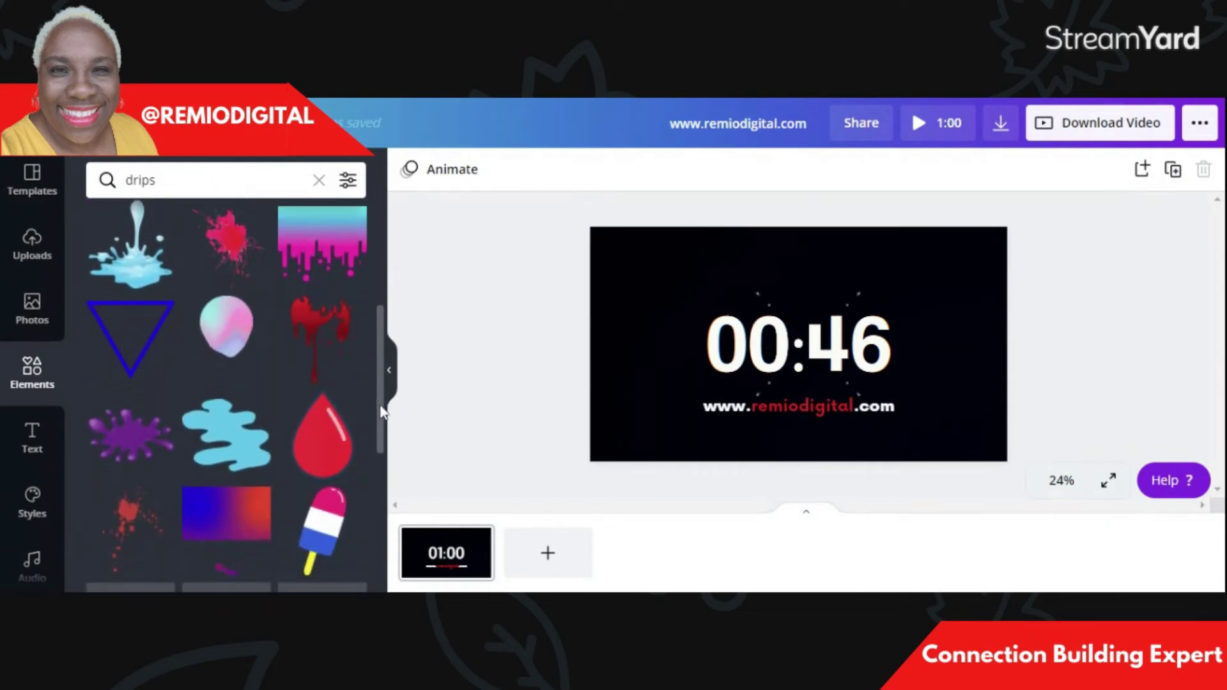
click(783, 313)
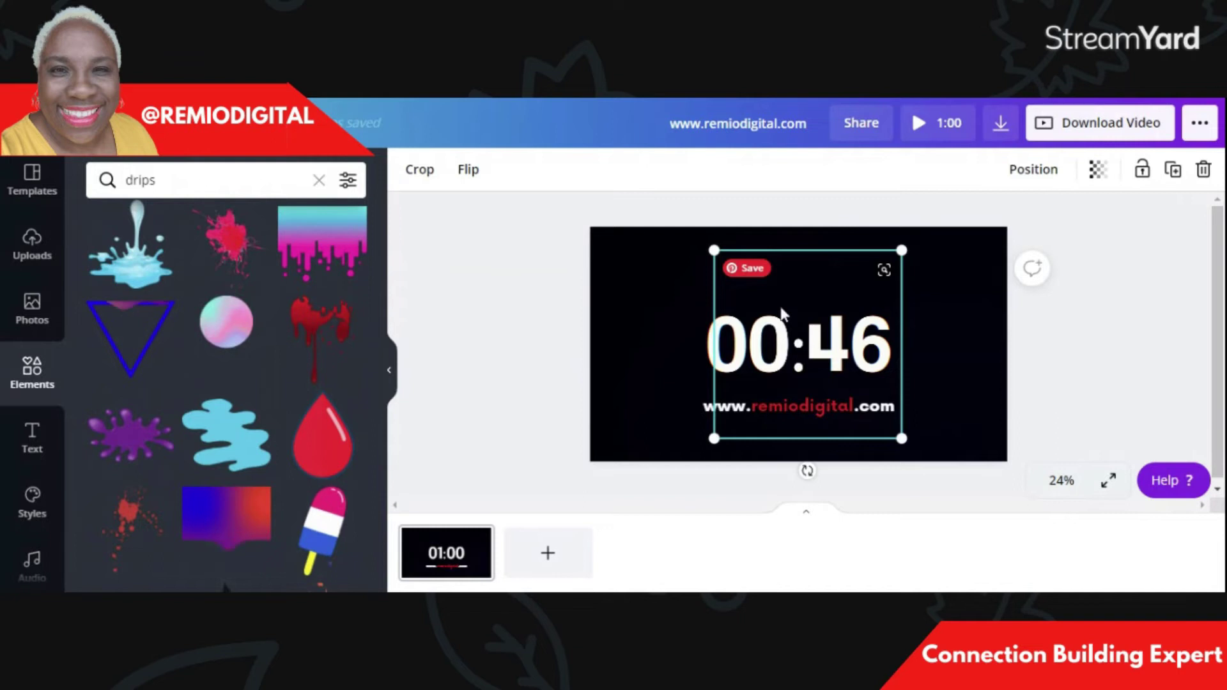
key(Escape)
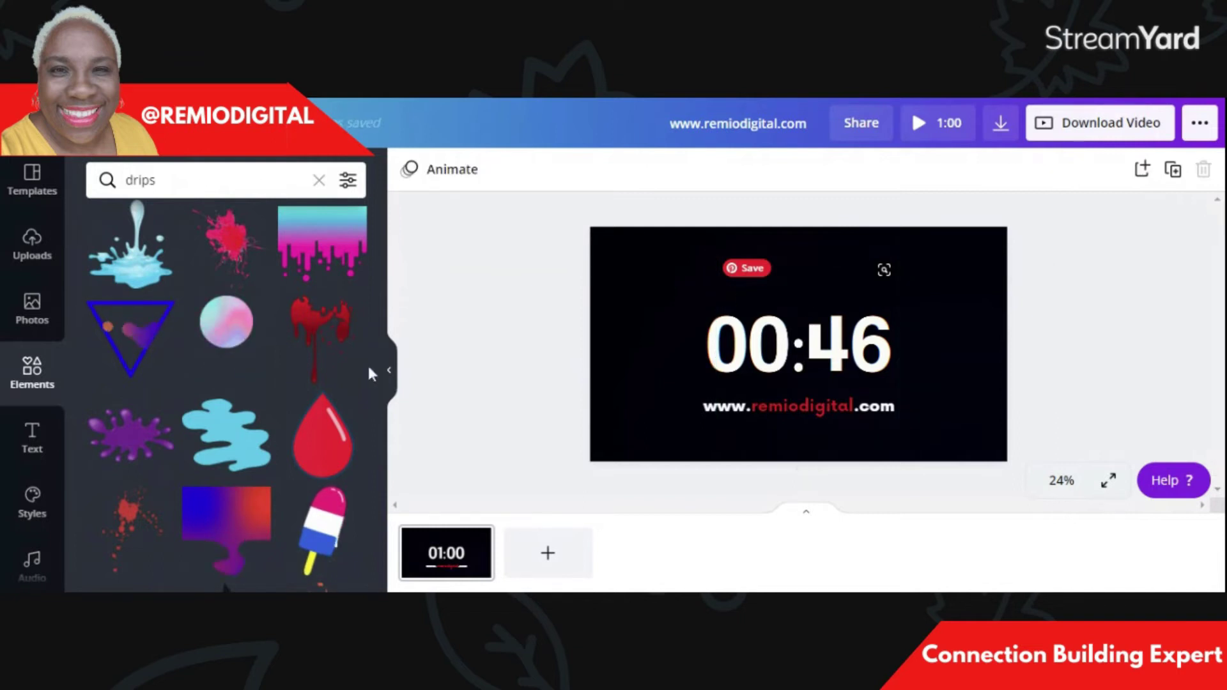
drag(380, 346, 383, 481)
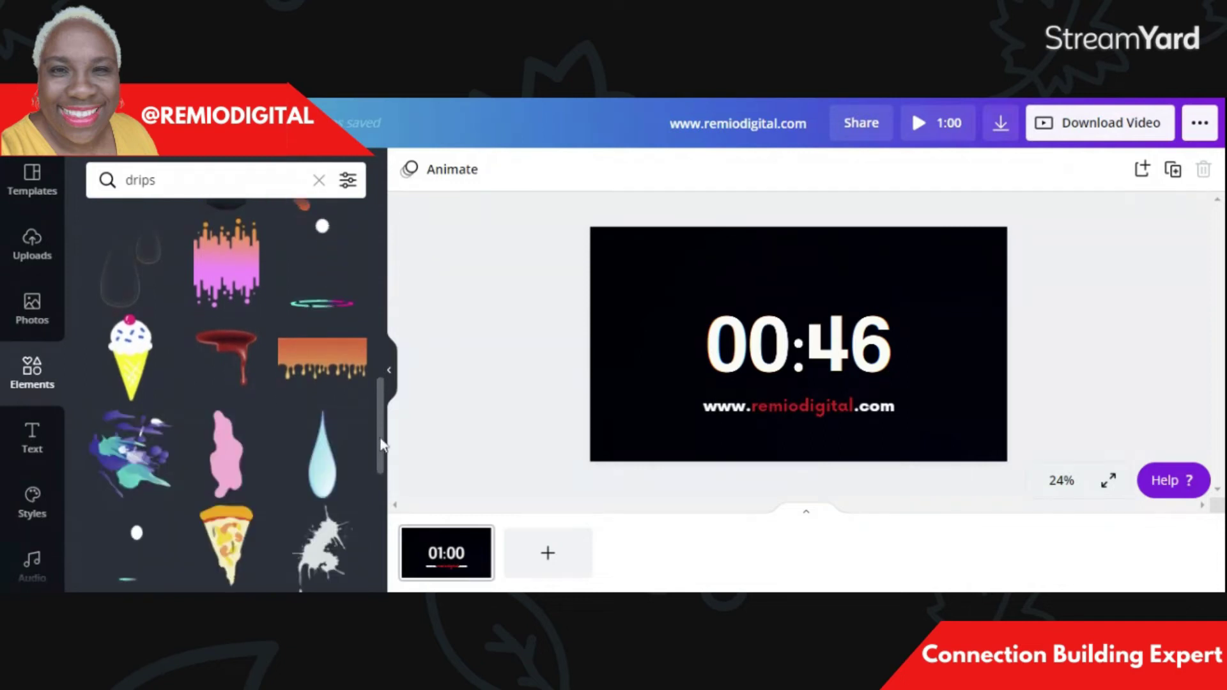
drag(380, 434, 383, 490)
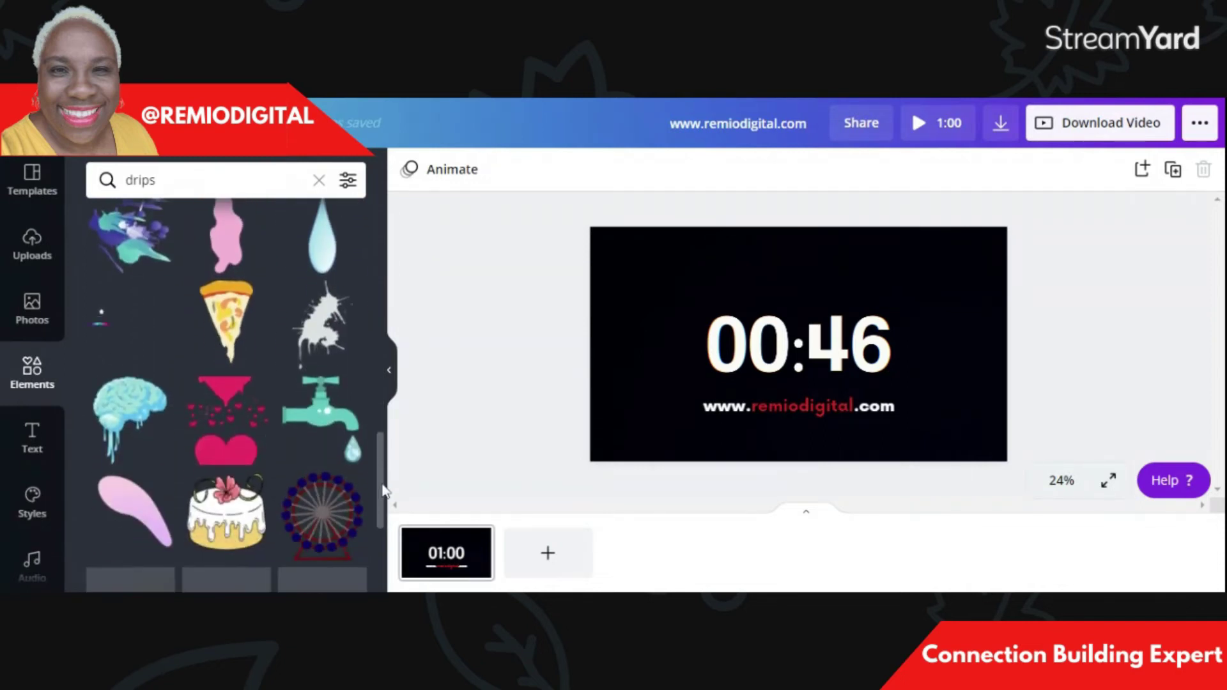
scroll(385, 495, down, 1)
scroll(385, 498, down, 1)
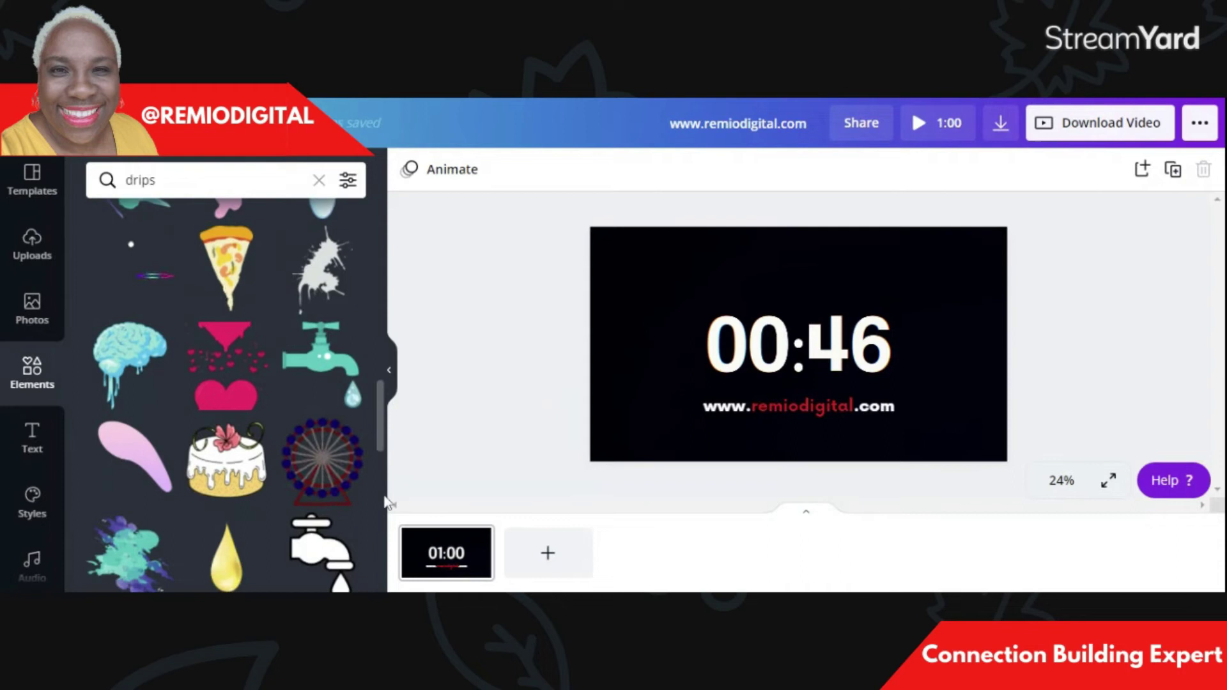
Place the pizza drip graphic, shrink it and move it to the page's upper left
drag(229, 279, 645, 294)
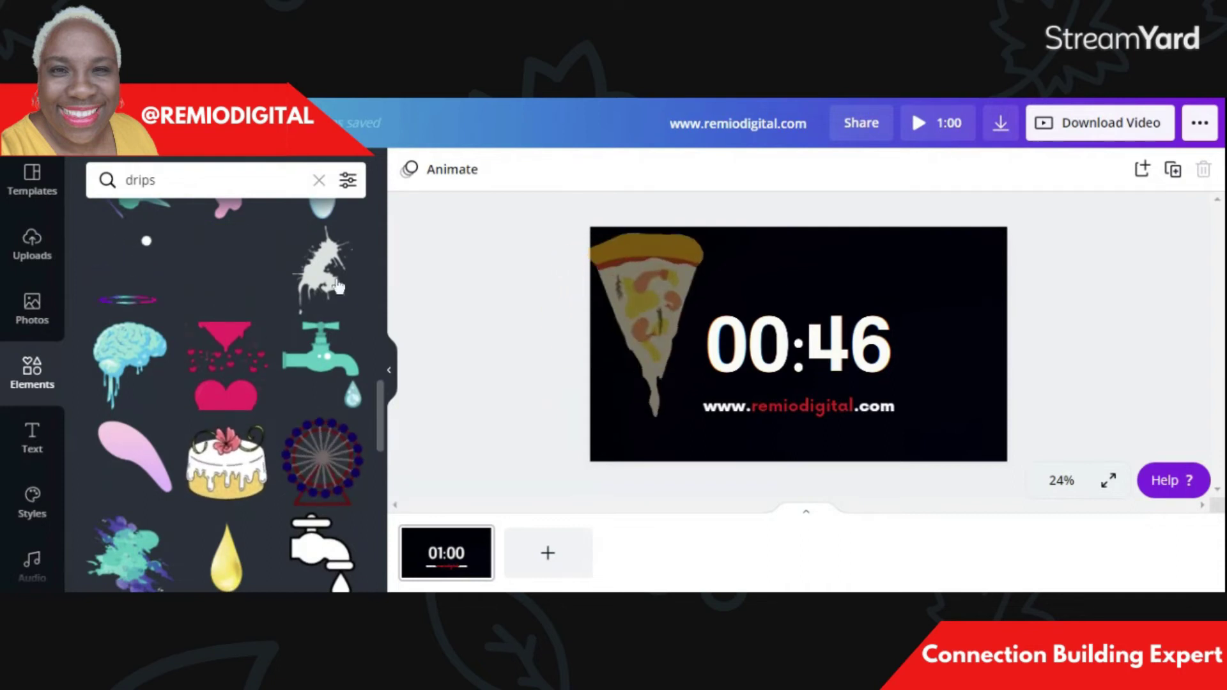
drag(710, 238, 660, 321)
drag(648, 384, 654, 339)
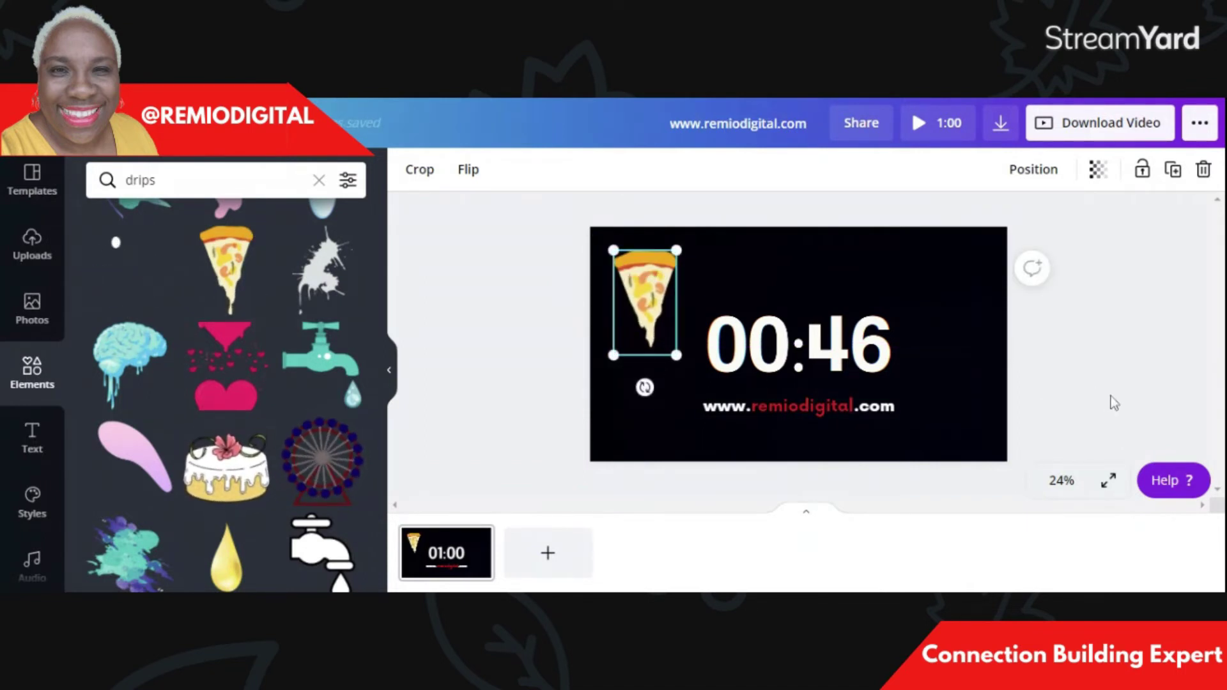
click(666, 417)
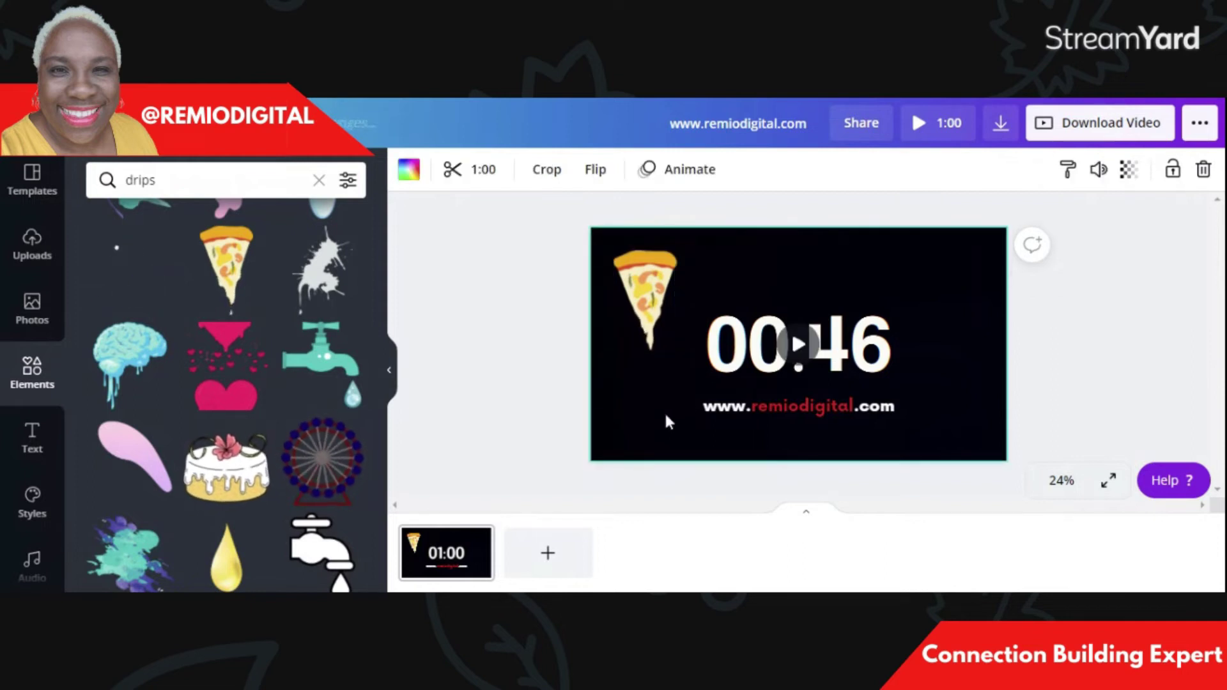
drag(380, 415, 380, 231)
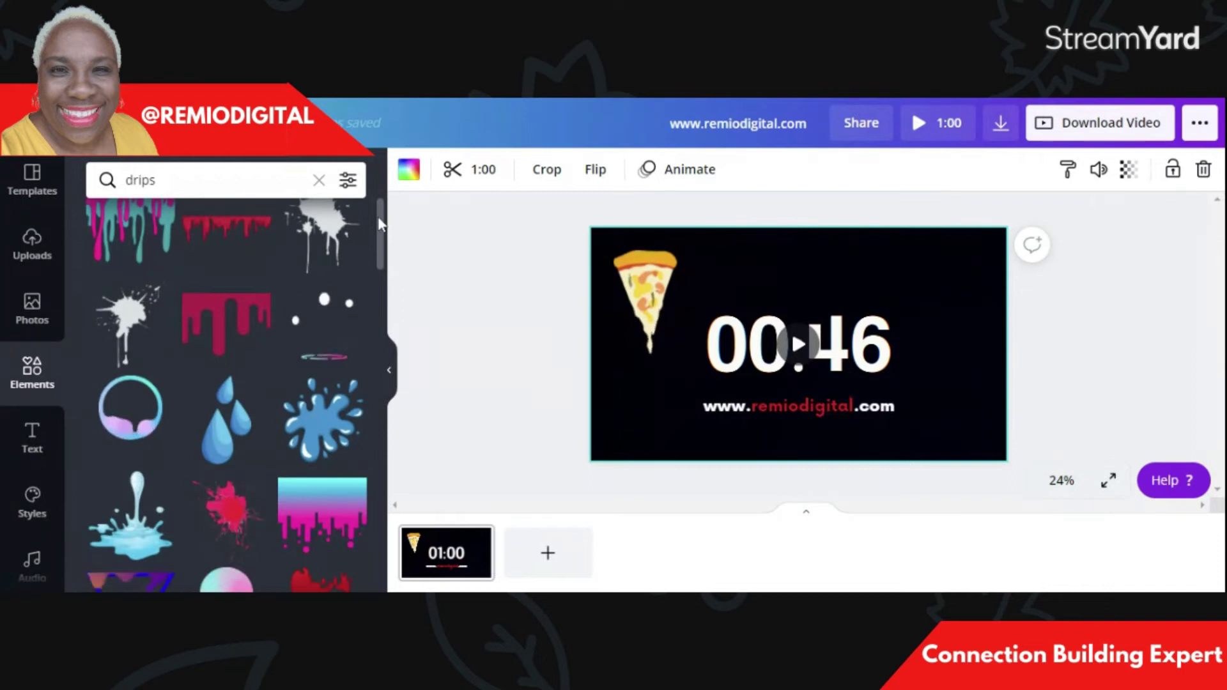
drag(384, 231, 380, 216)
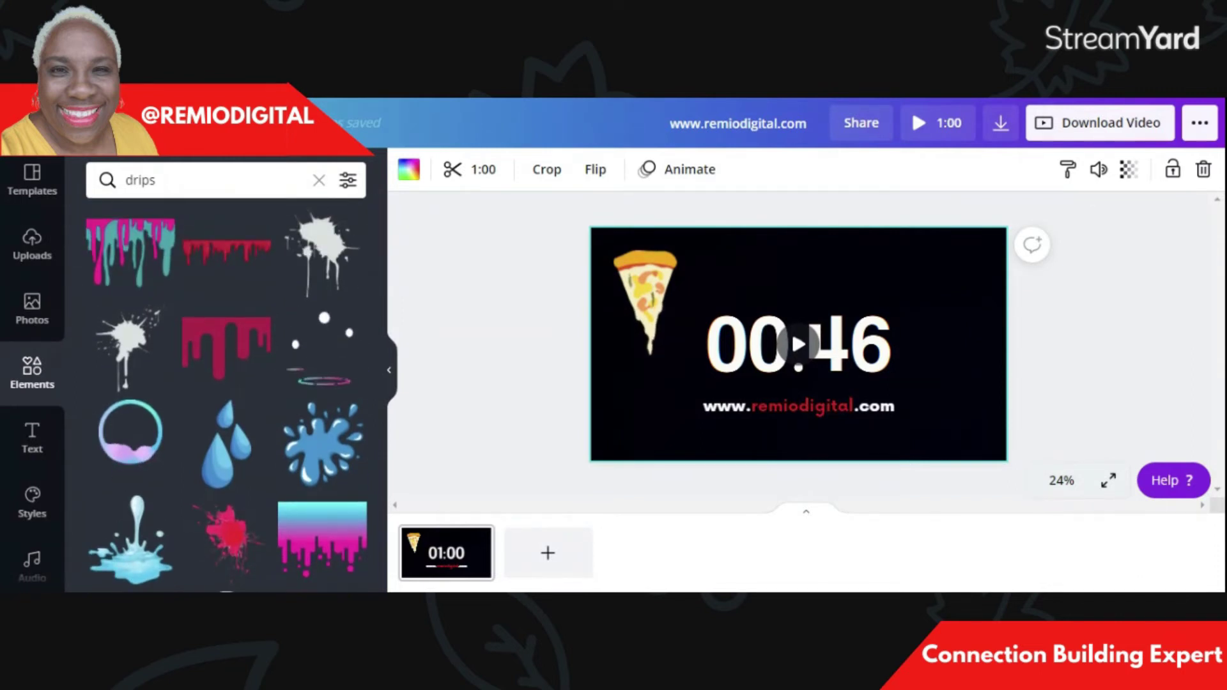
Place a small beer mug from a 'beer' search right of the timer; lower the pizza level with it
double_click(140, 179)
text(beer)
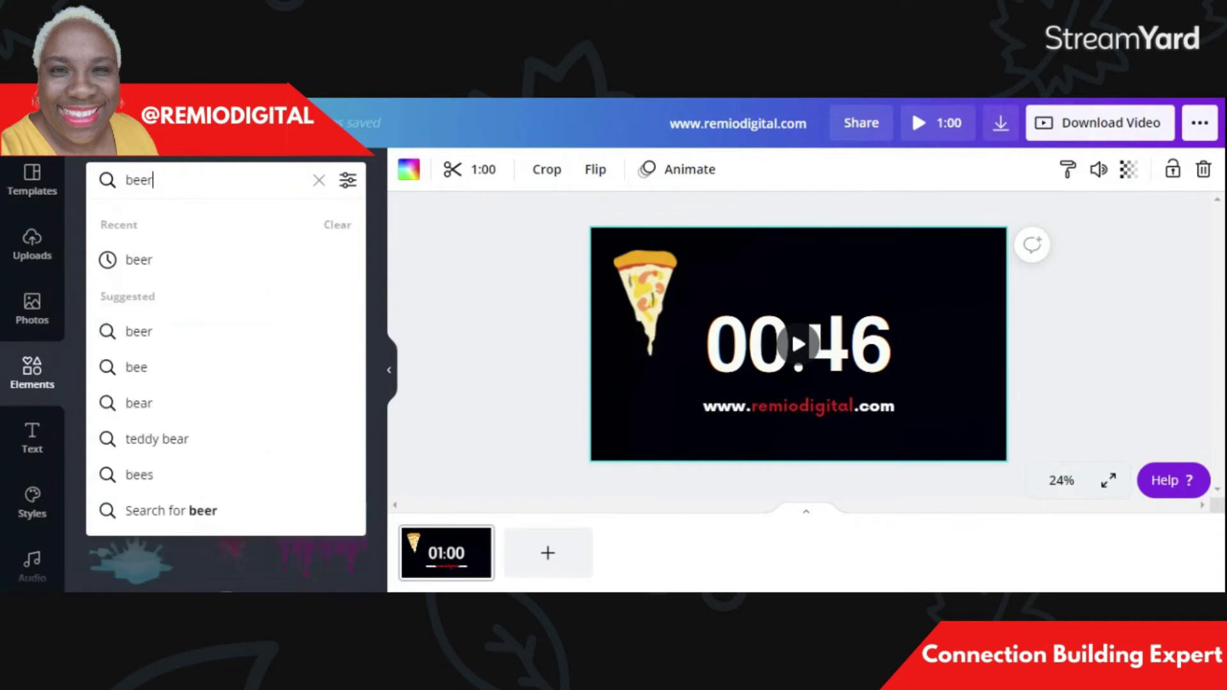
key(Return)
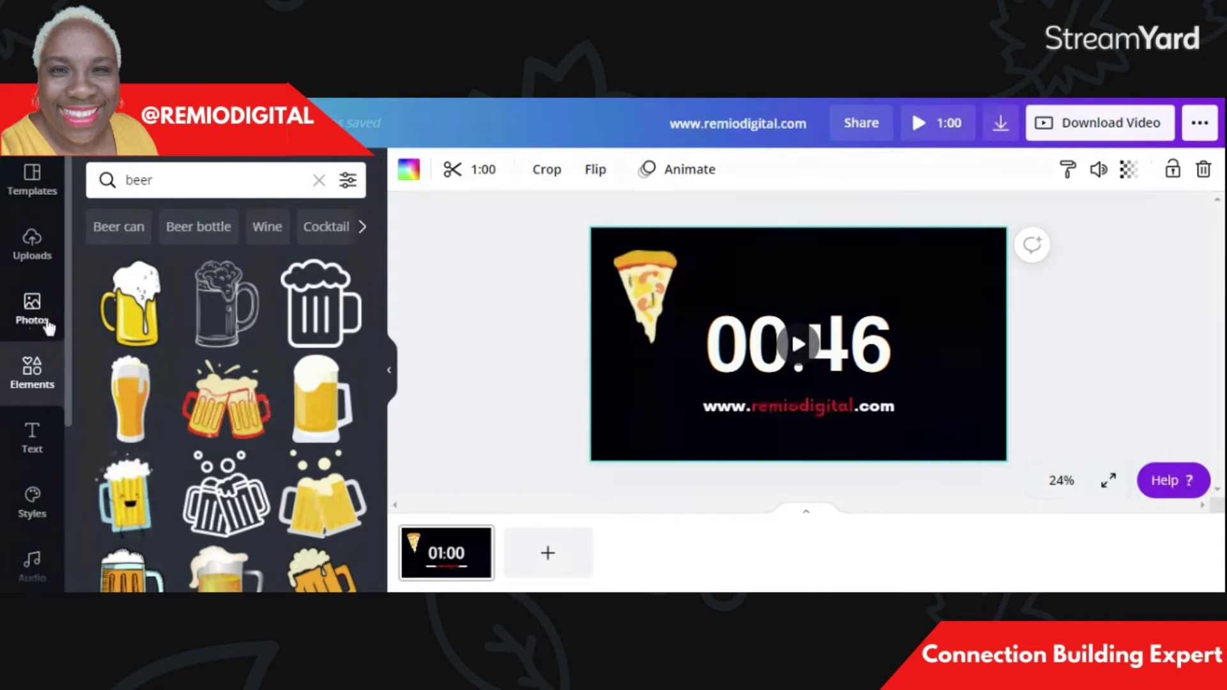
drag(317, 409, 940, 389)
drag(923, 335, 949, 351)
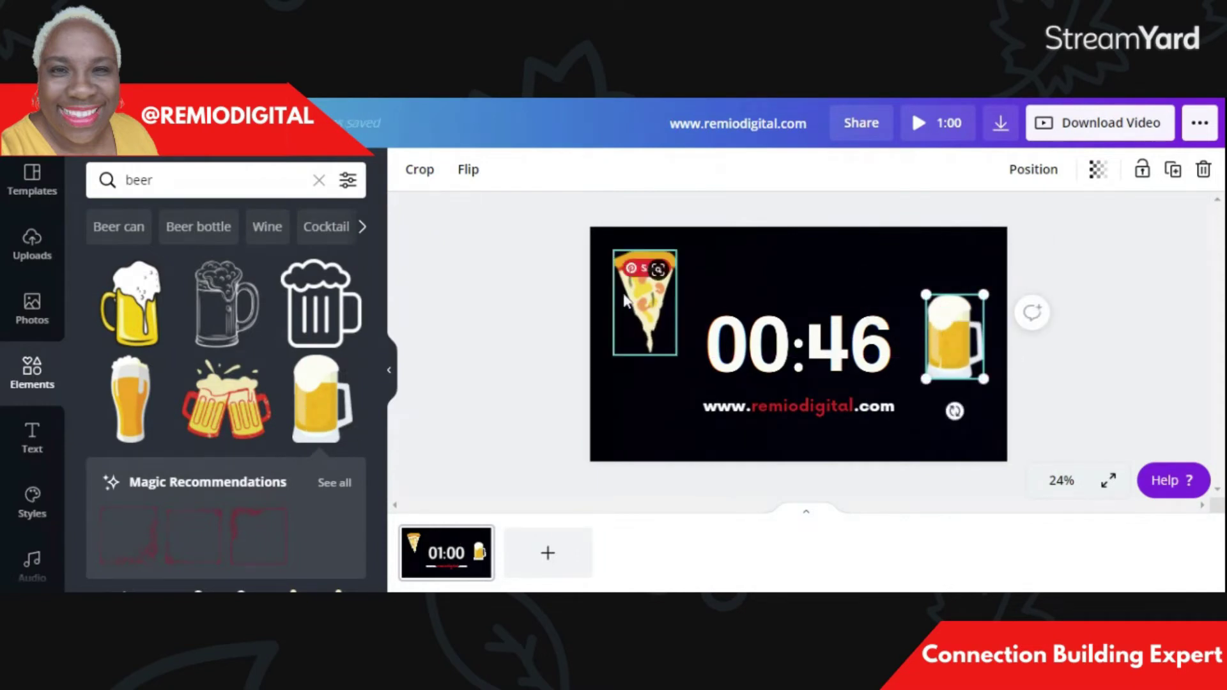
drag(647, 305, 657, 368)
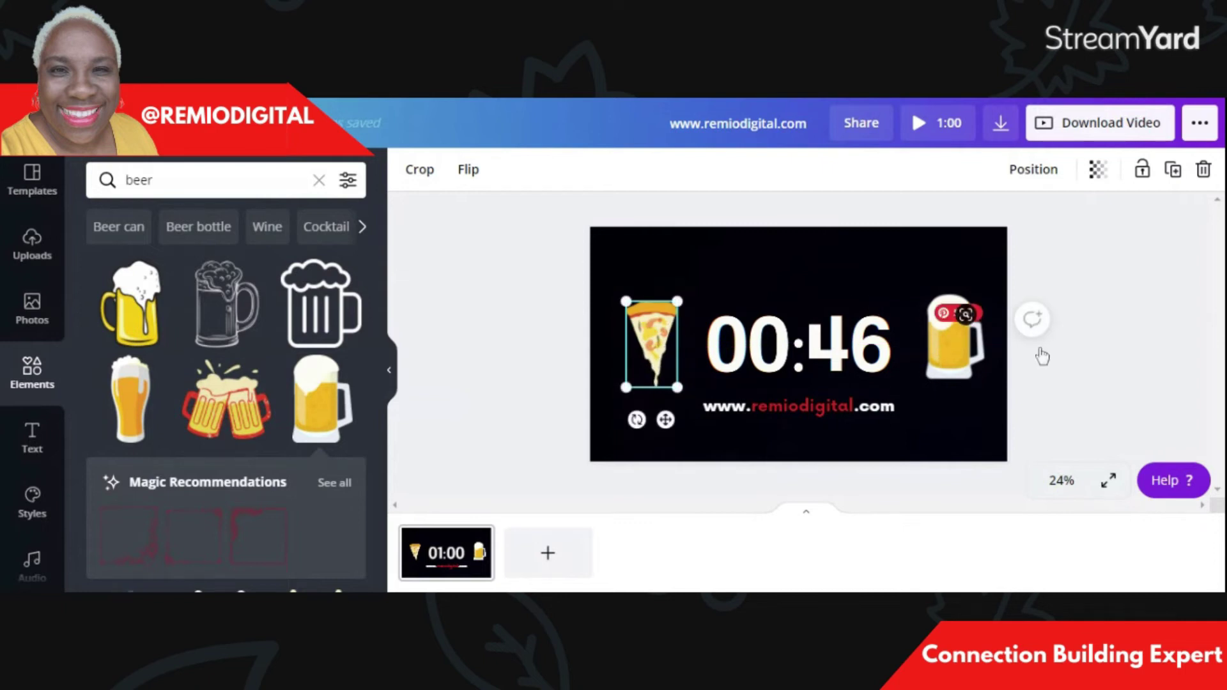
click(1112, 402)
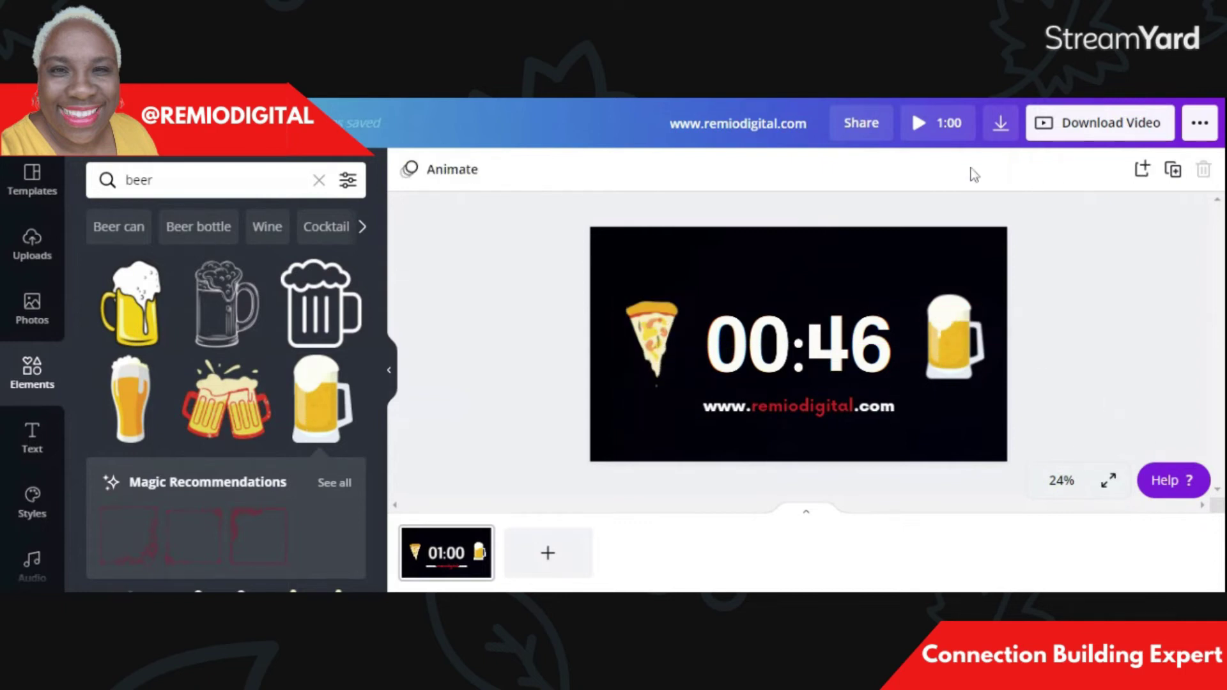
Preview the countdown video, then delete the pizza slice and beer mug stickers from the page
click(939, 126)
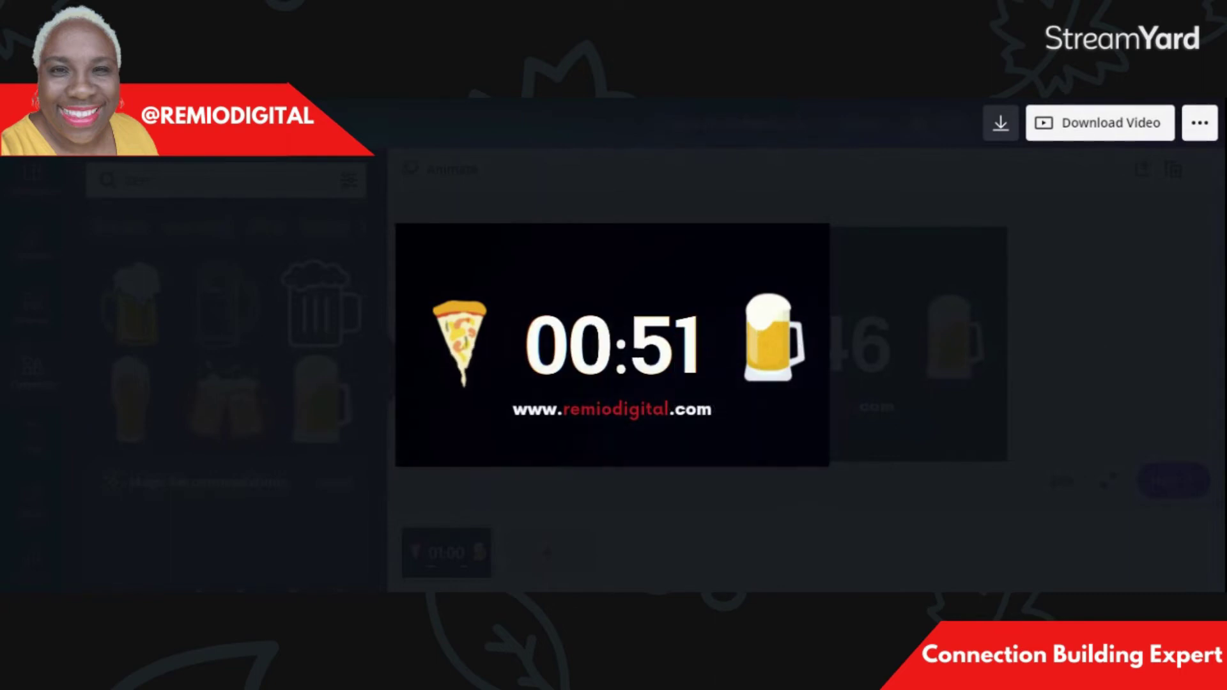
key(Escape)
click(671, 374)
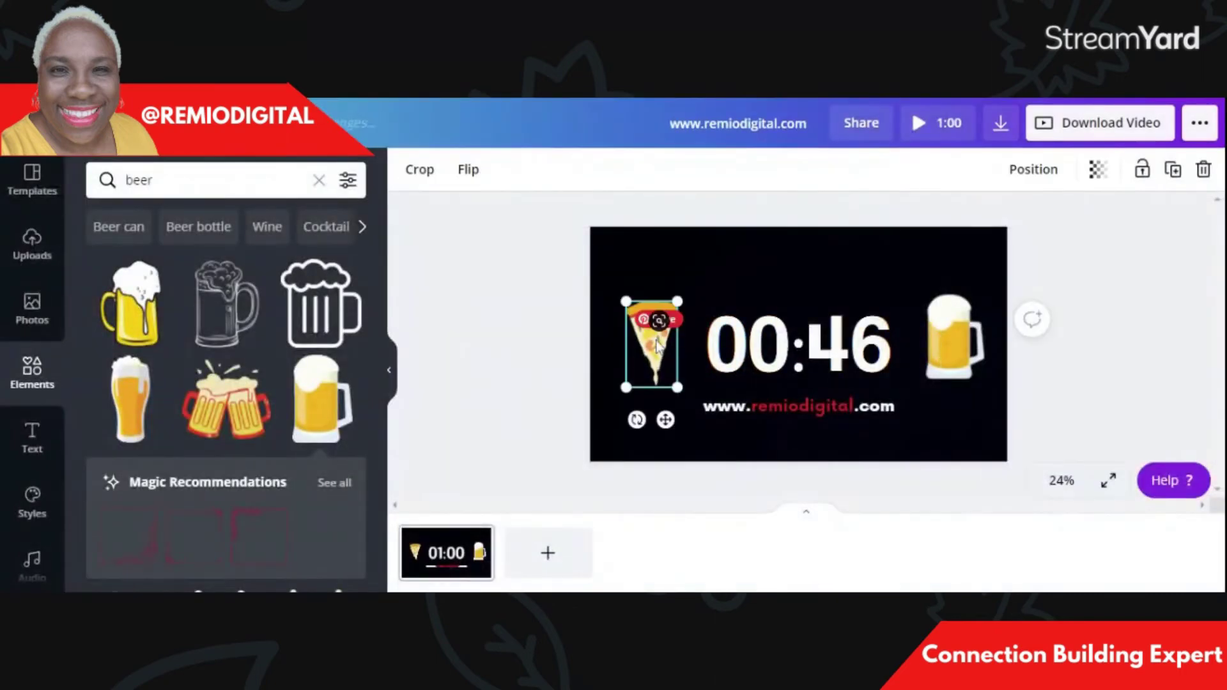
key(Delete)
click(949, 327)
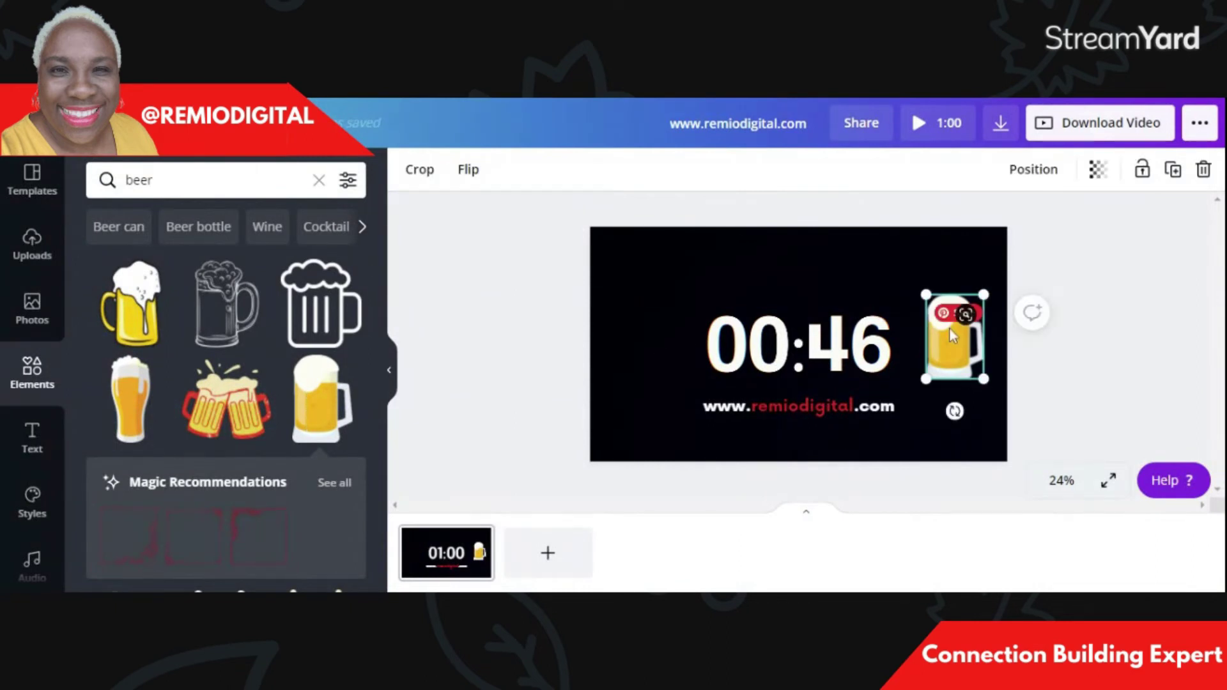
key(Delete)
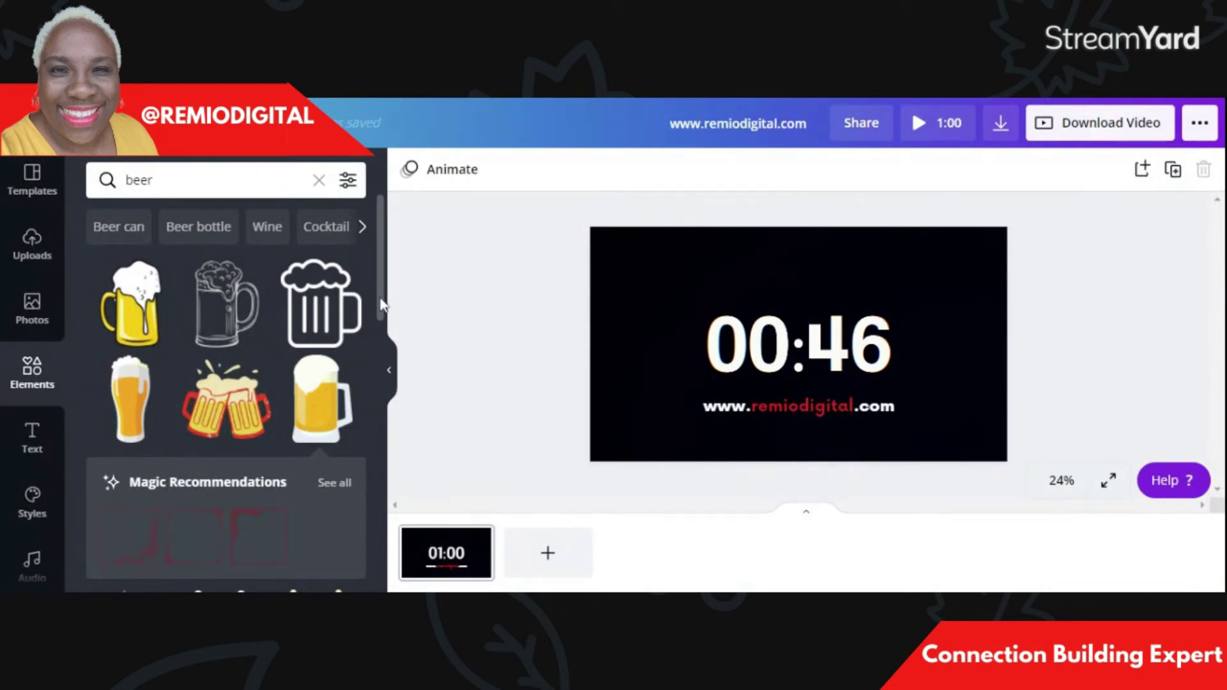
scroll(381, 307, down, 3)
scroll(382, 307, up, 3)
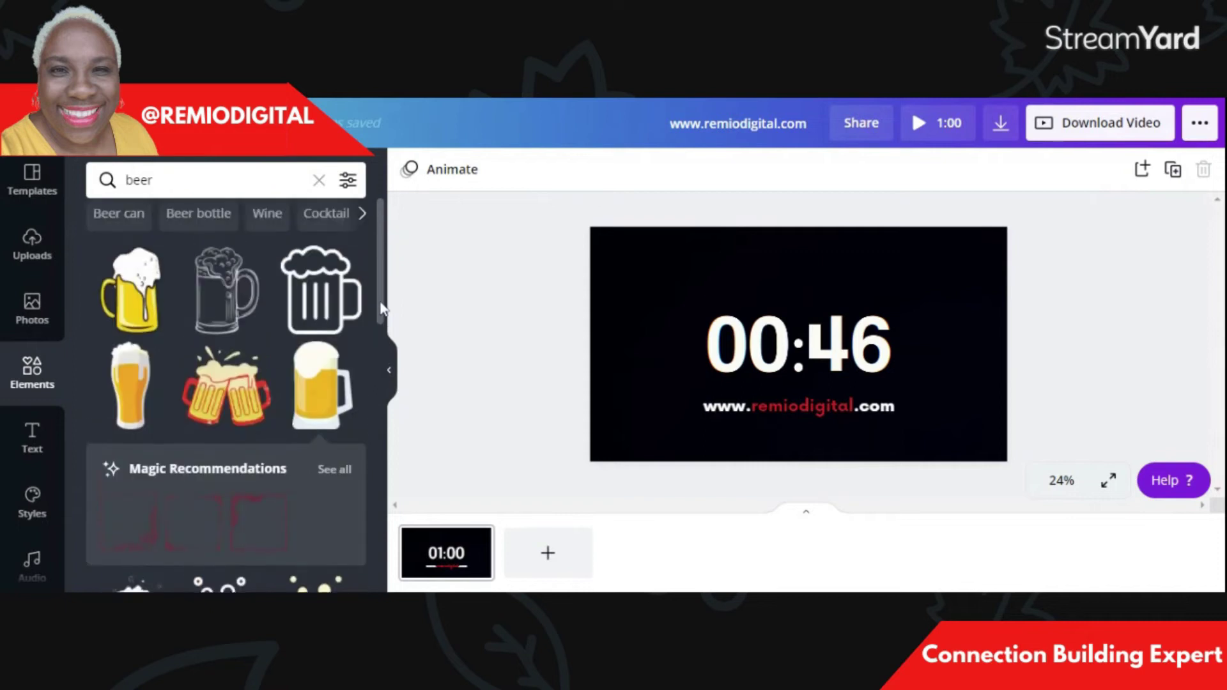
Search the Elements library for 'drips'
click(88, 187)
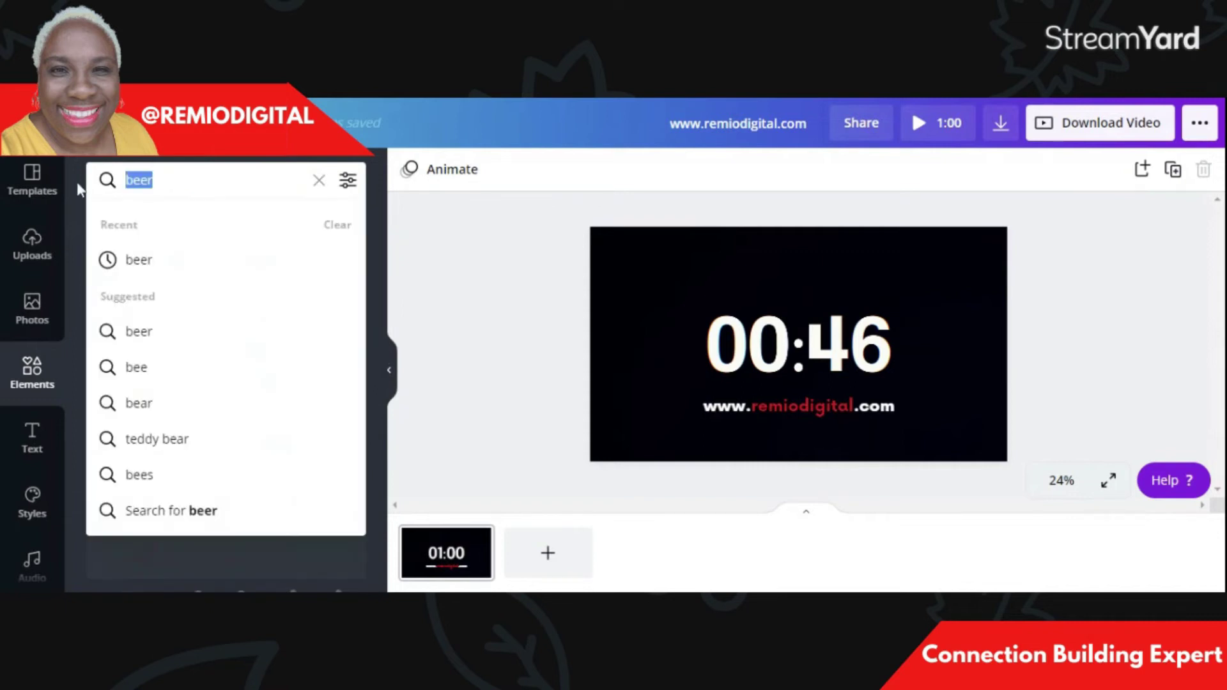
text(drips)
key(BackSpace)
key(BackSpace)
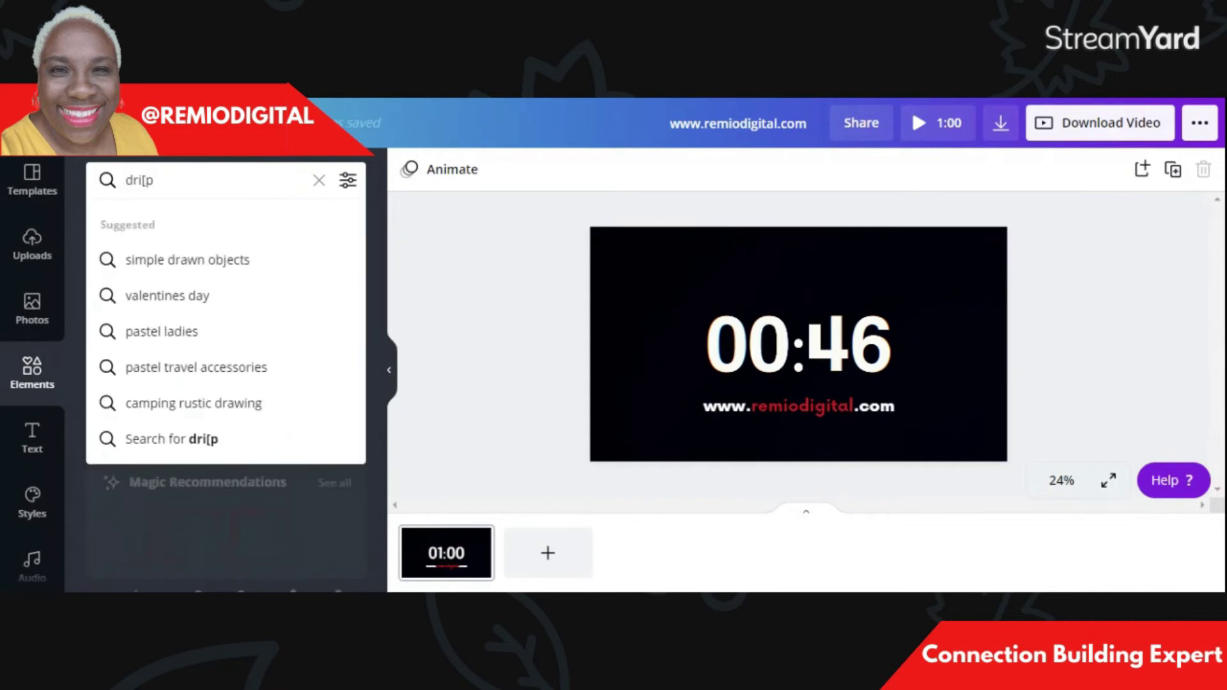
text(ps)
key(Return)
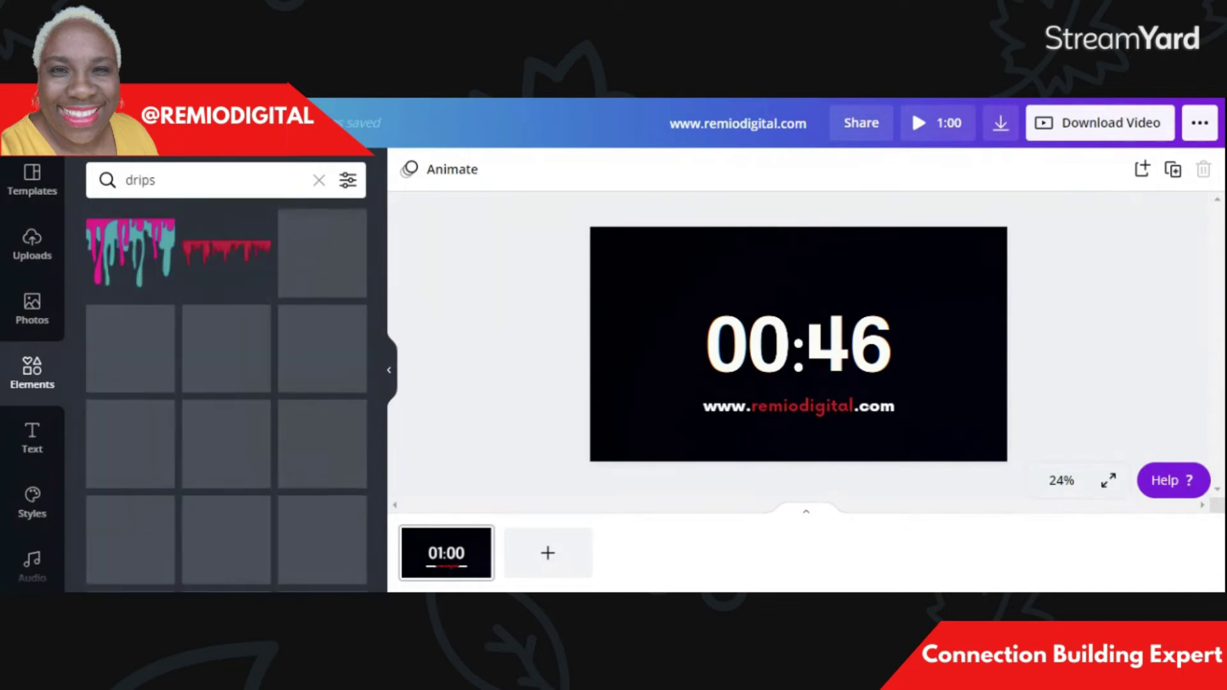
Scroll through the drip graphic results, then clear the search
drag(382, 276, 380, 380)
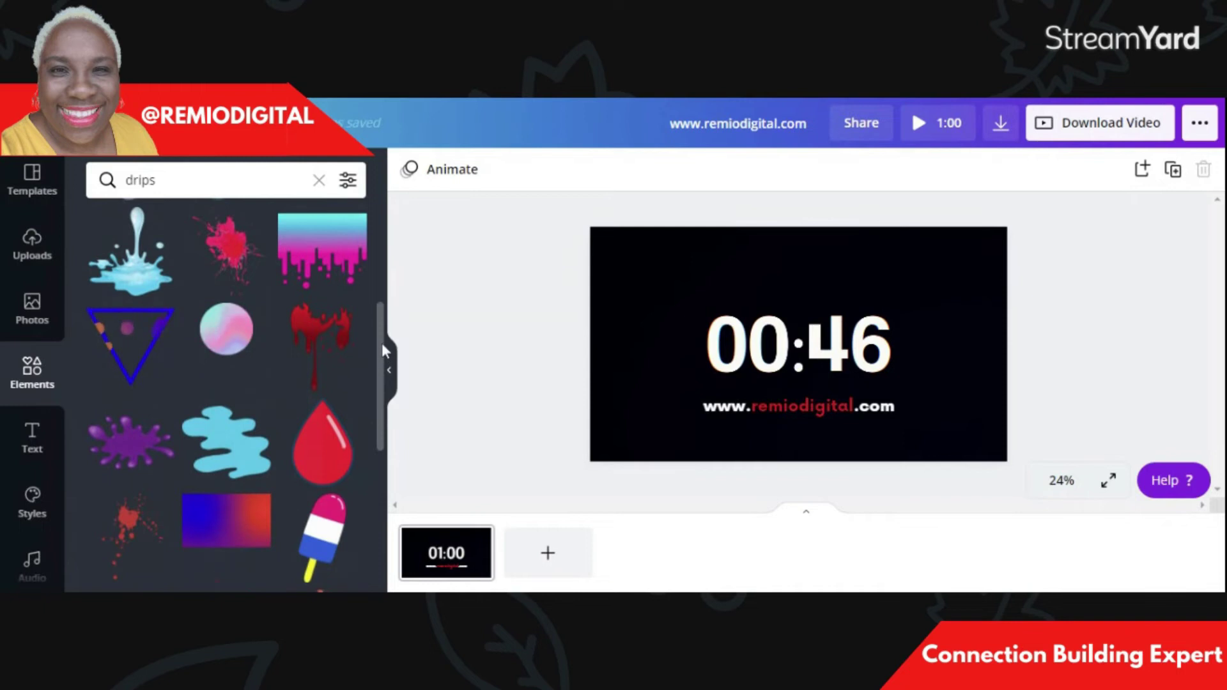
scroll(382, 342, down, 5)
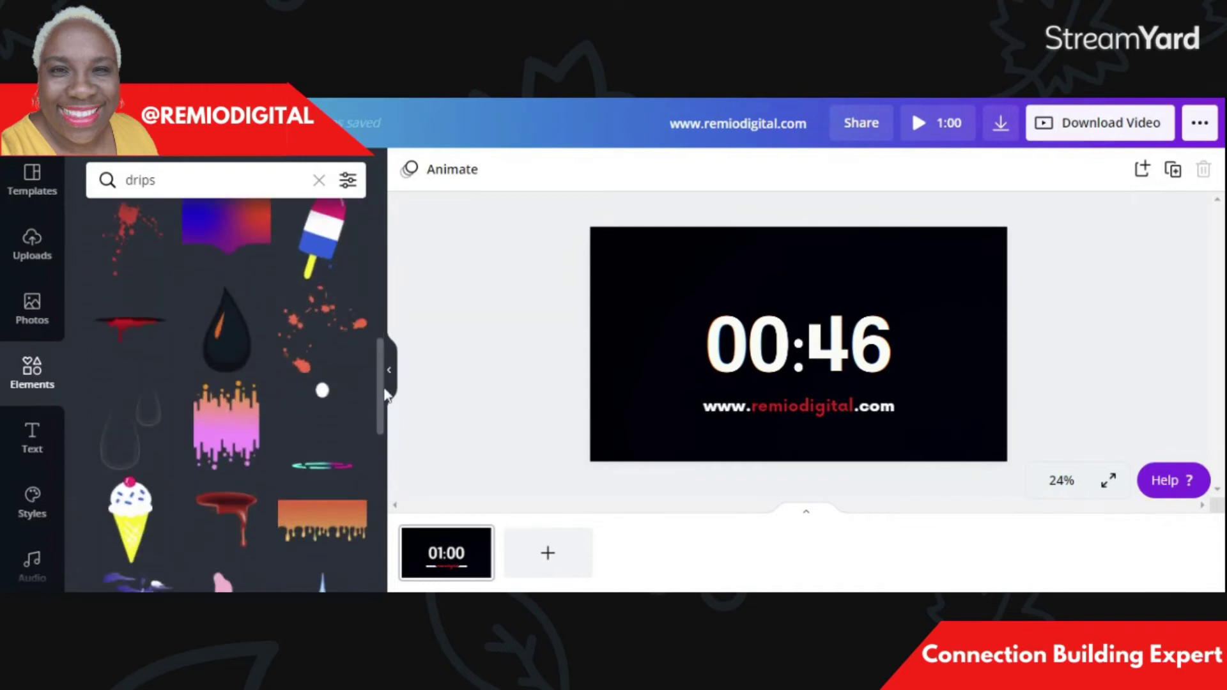
scroll(384, 447, down, 5)
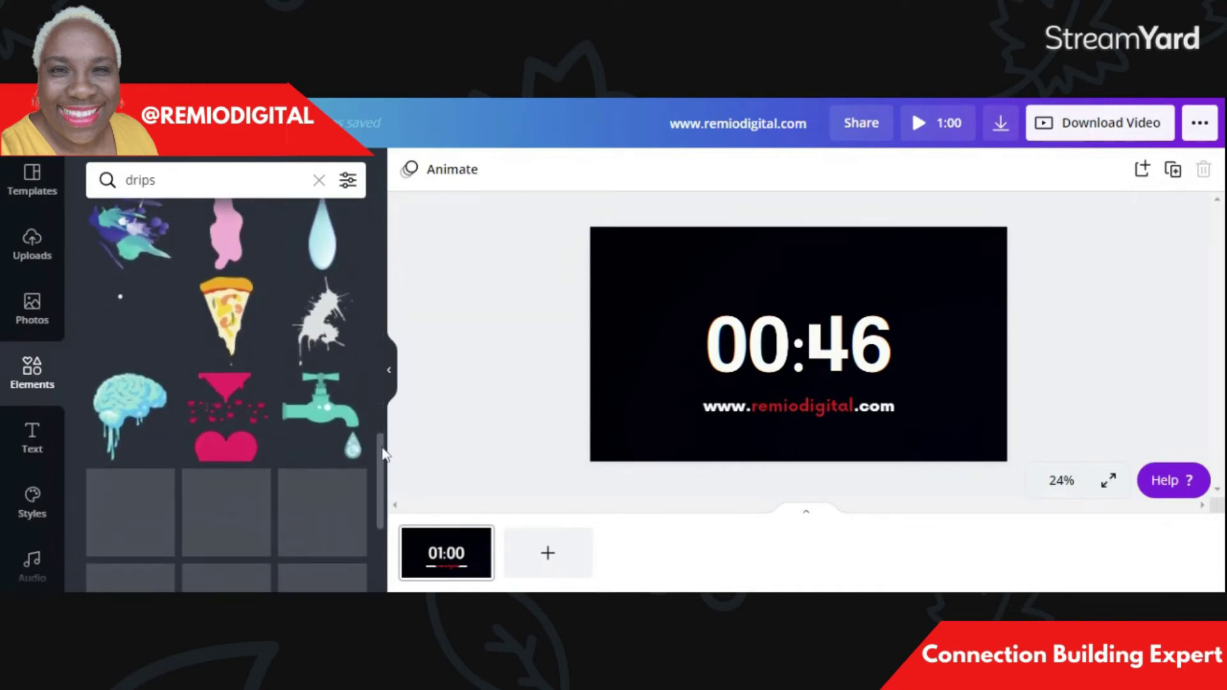
scroll(384, 476, down, 5)
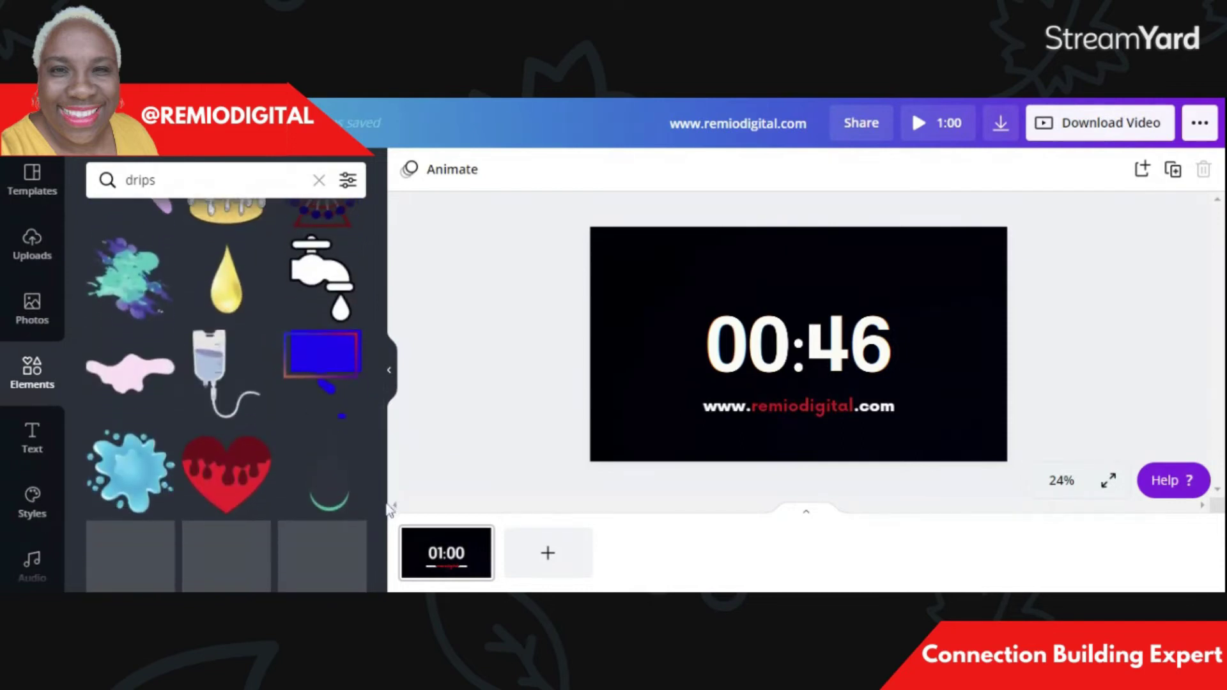
scroll(382, 469, down, 5)
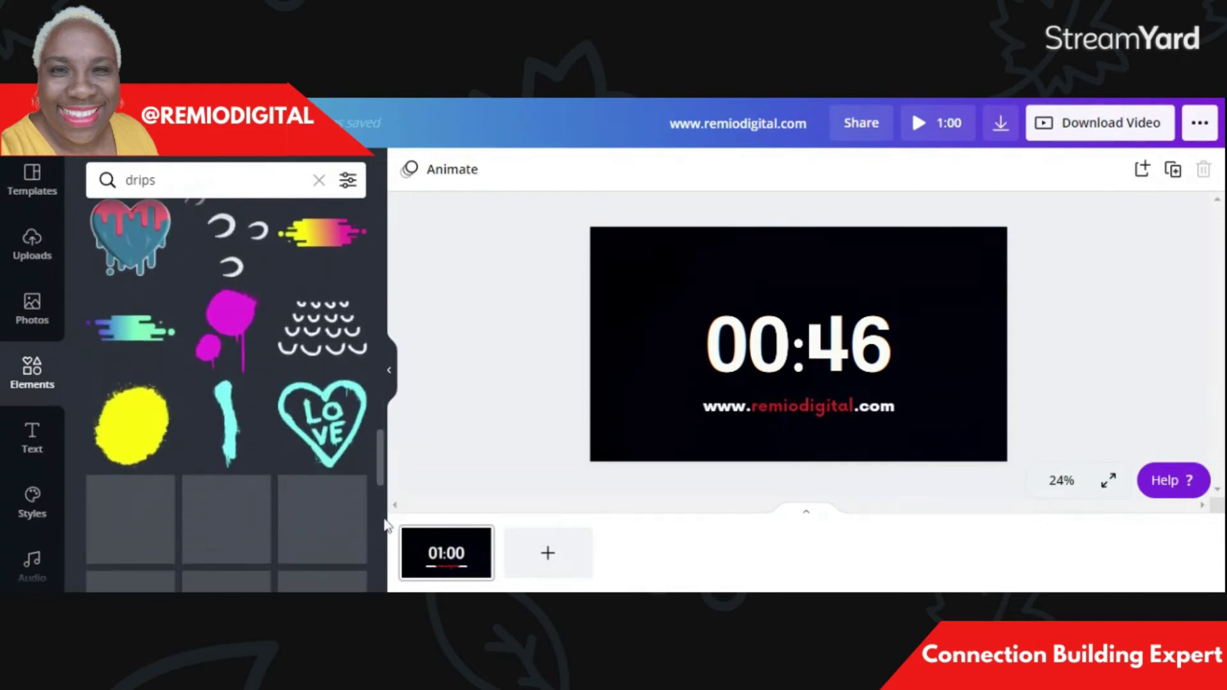
scroll(385, 465, down, 10)
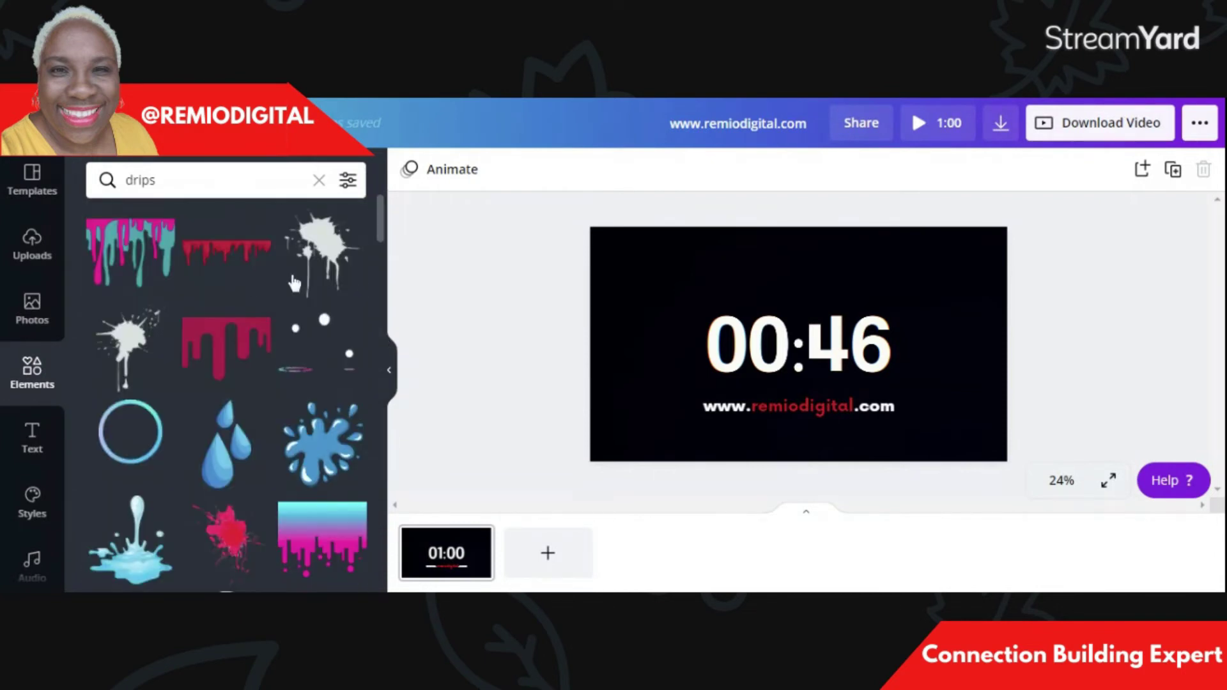
click(319, 181)
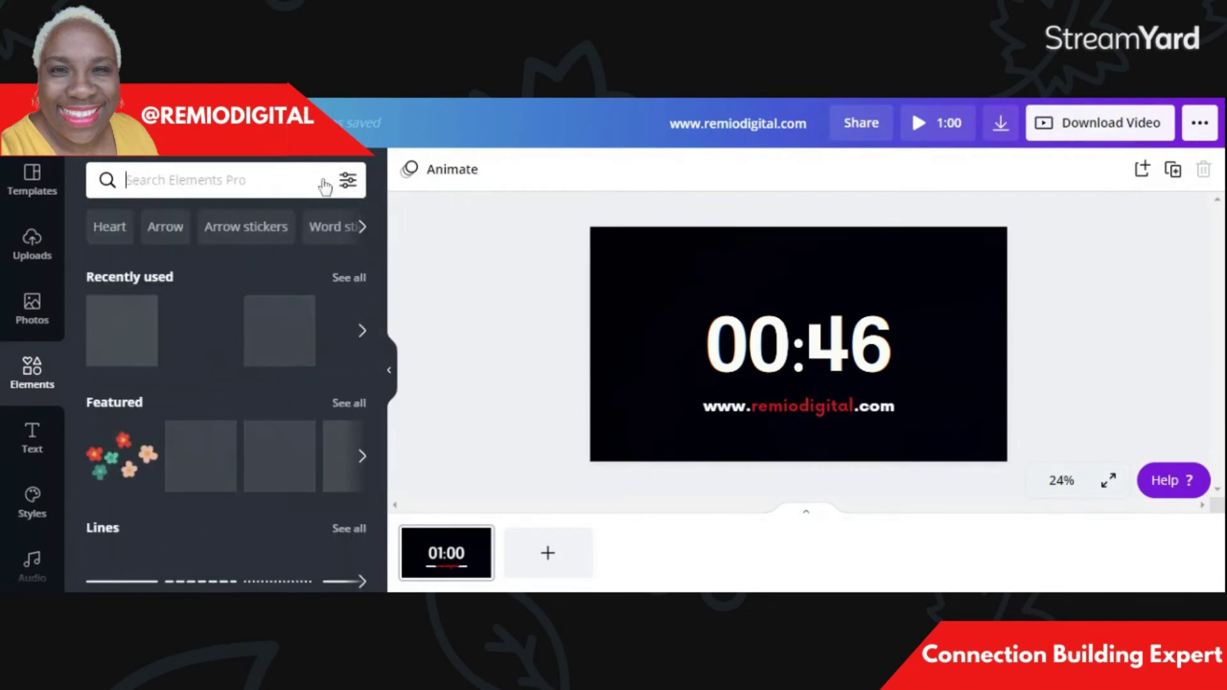
Add the purple-red gradient shape from Recently used, shrink it, centre it at the top, and preview
click(348, 277)
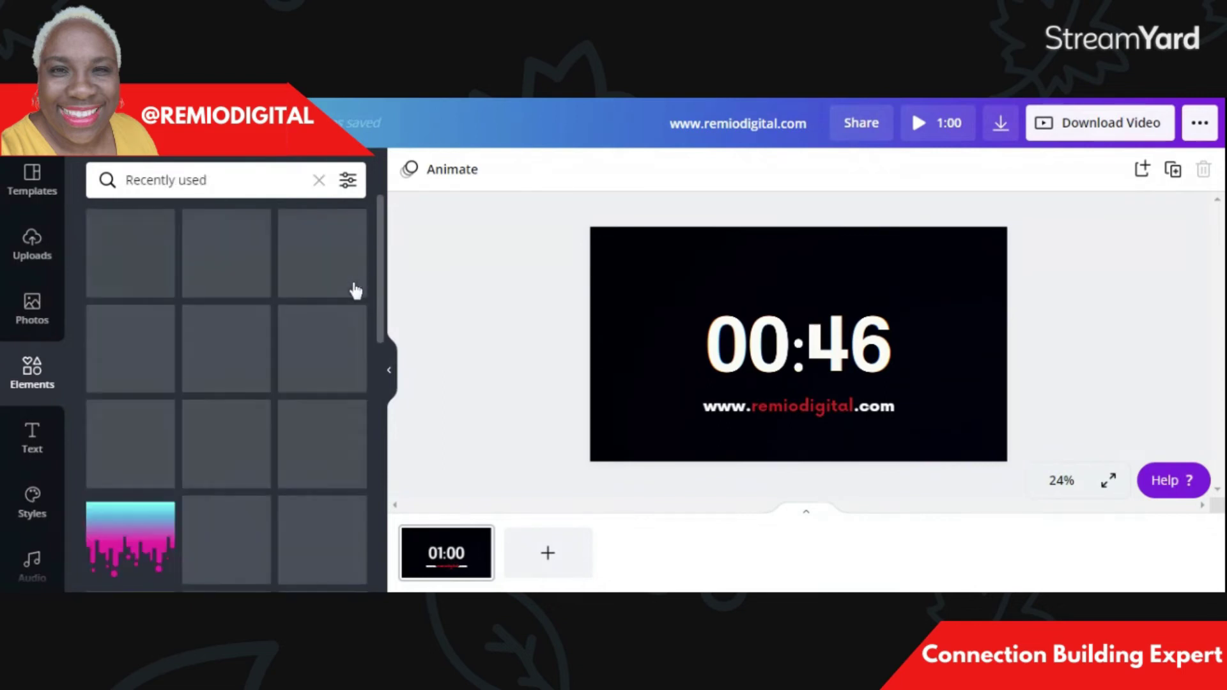
click(146, 432)
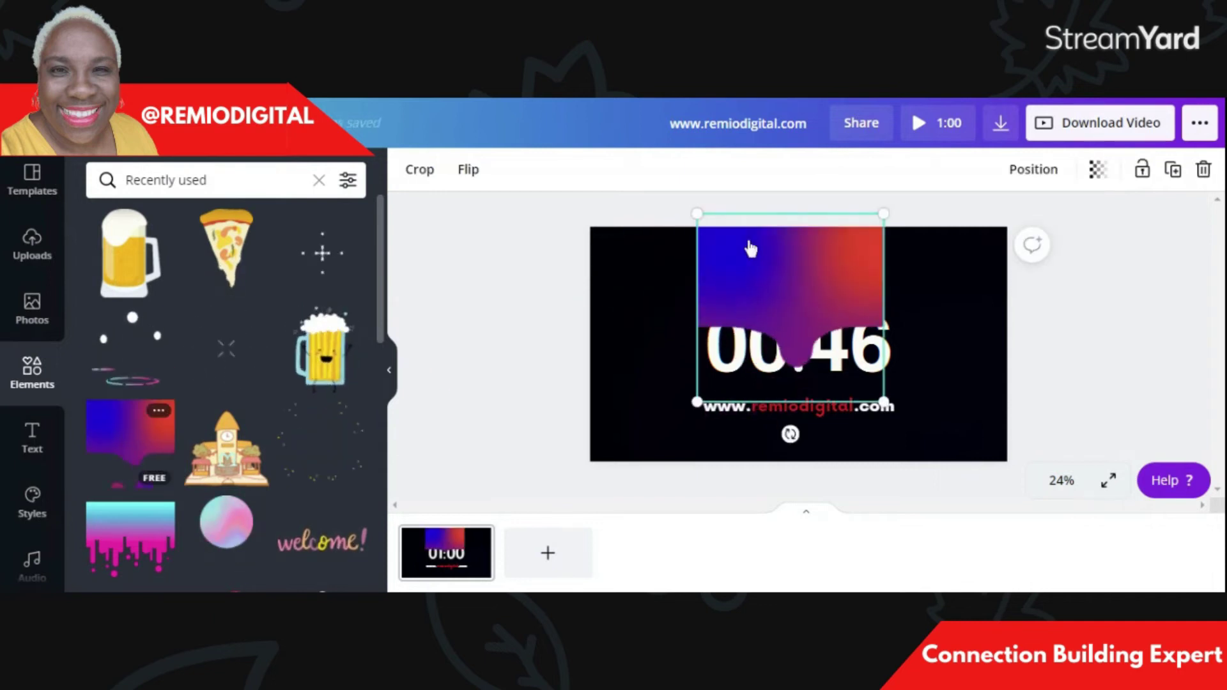
drag(880, 399, 827, 344)
drag(782, 274, 805, 252)
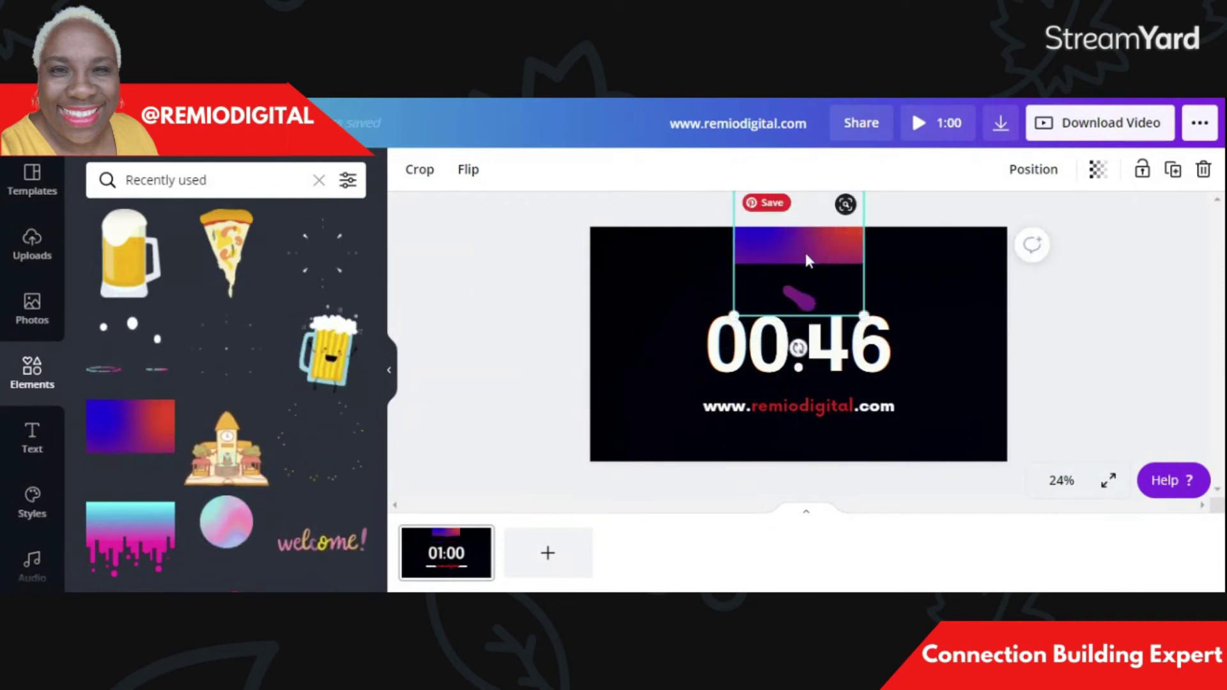
click(942, 355)
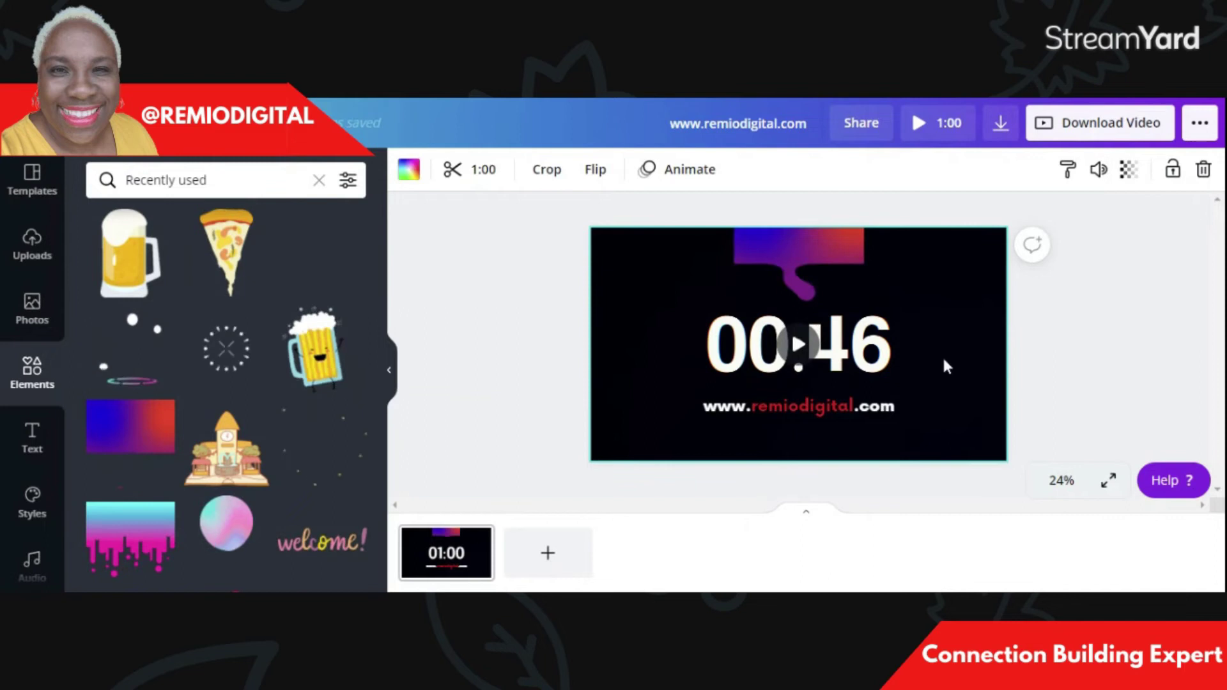
click(924, 120)
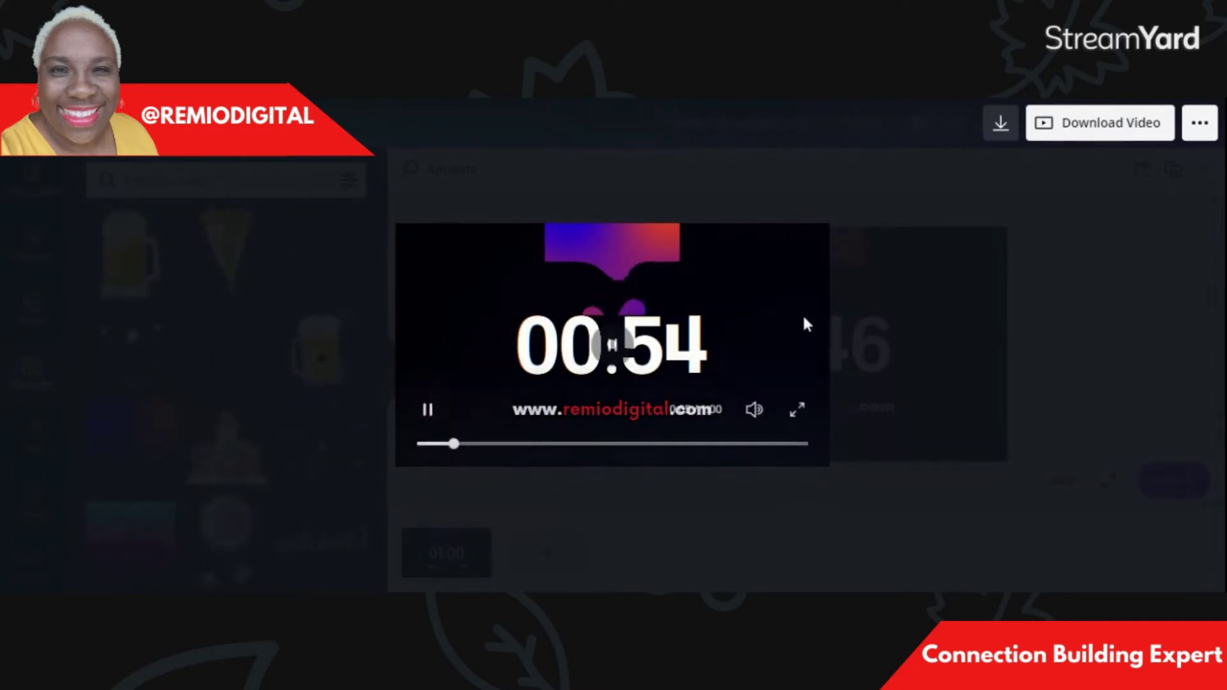
key(Escape)
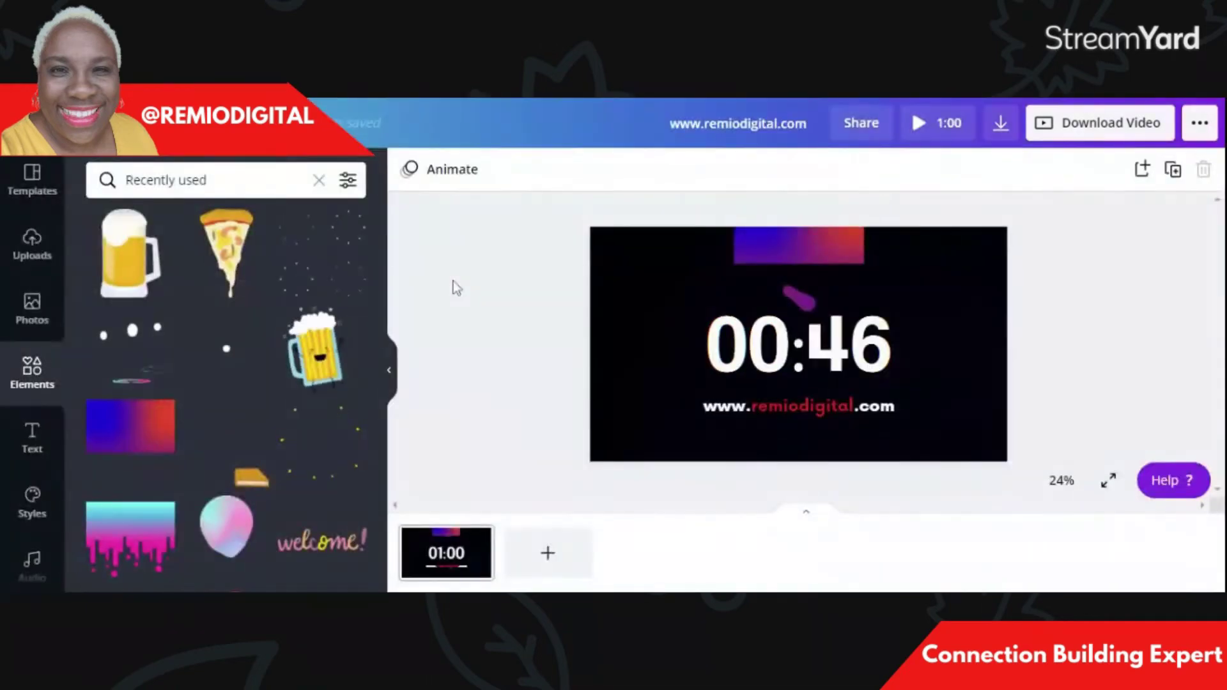
Remove the gradient banner and place a smaller welcome! sticker above the timer
click(798, 264)
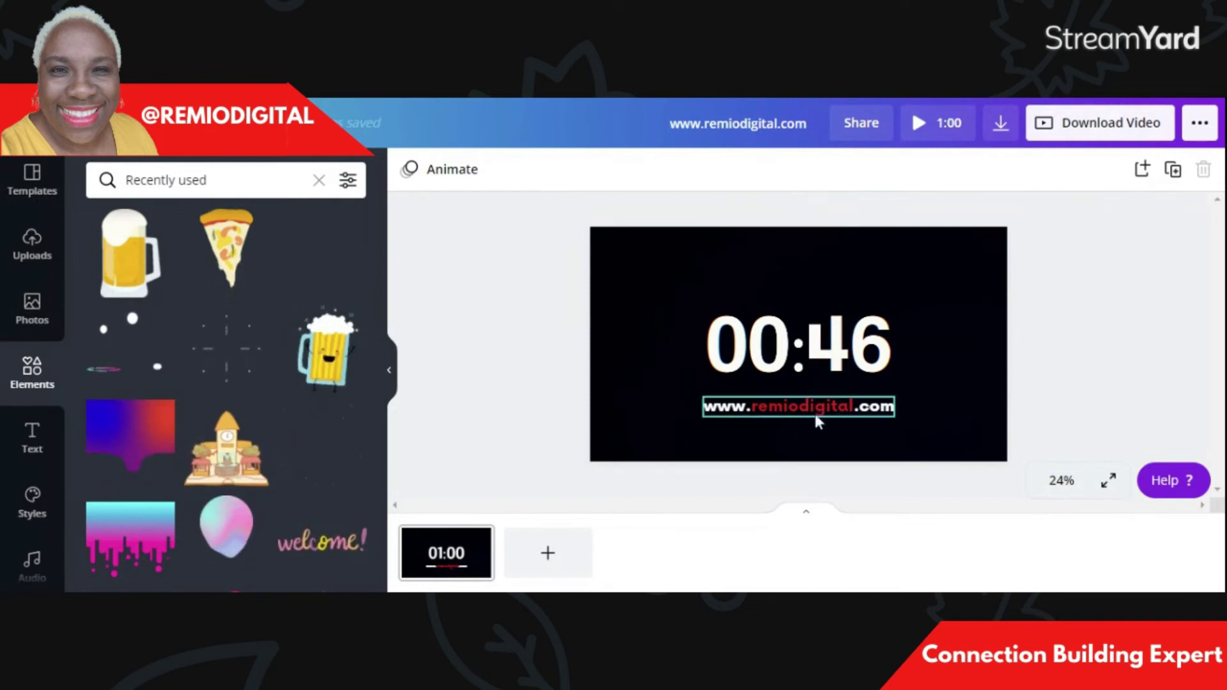
click(339, 551)
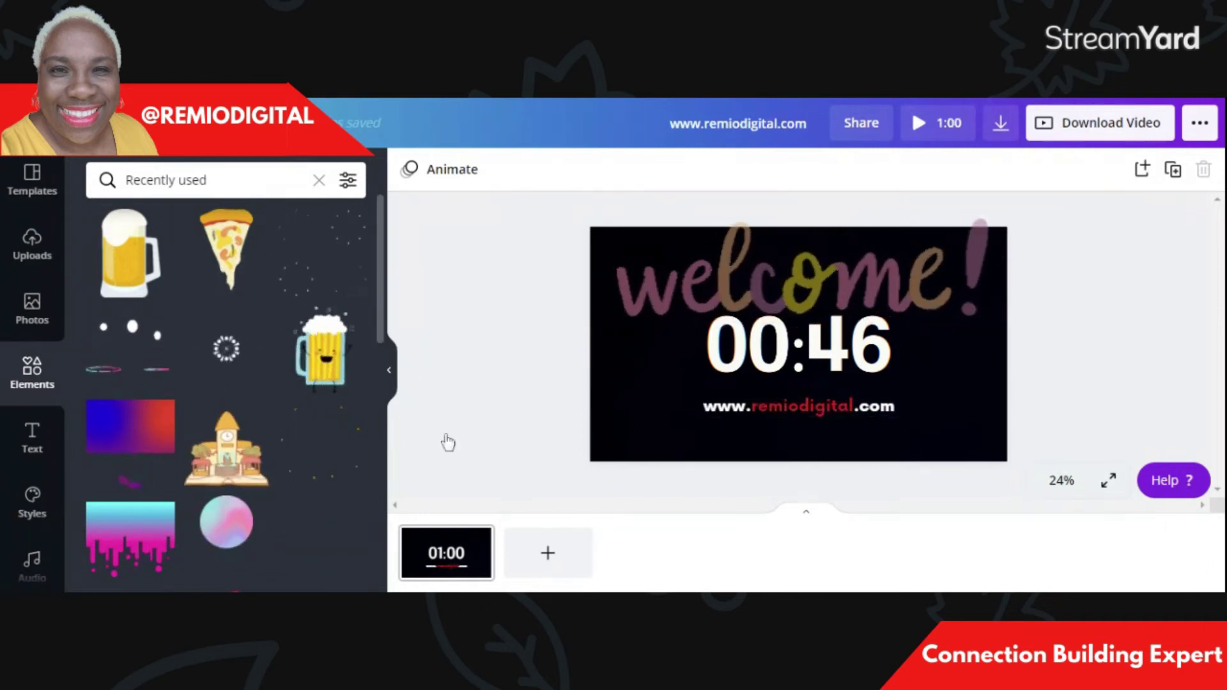
click(682, 276)
drag(988, 315, 832, 273)
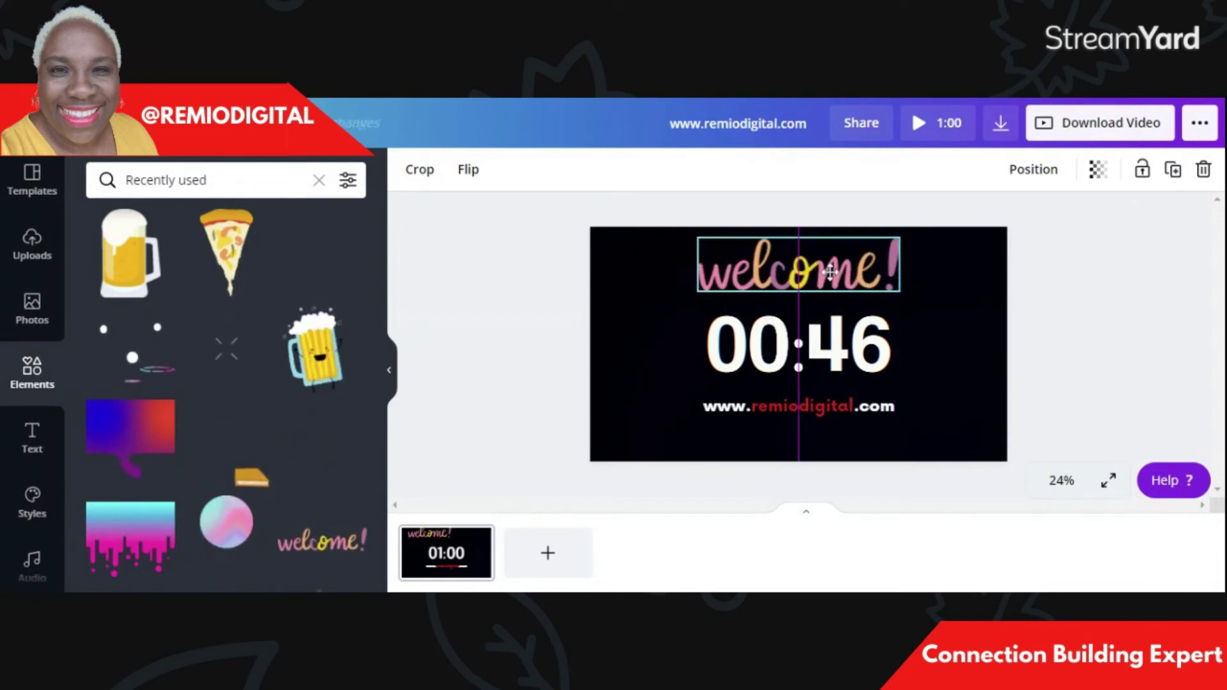
click(977, 392)
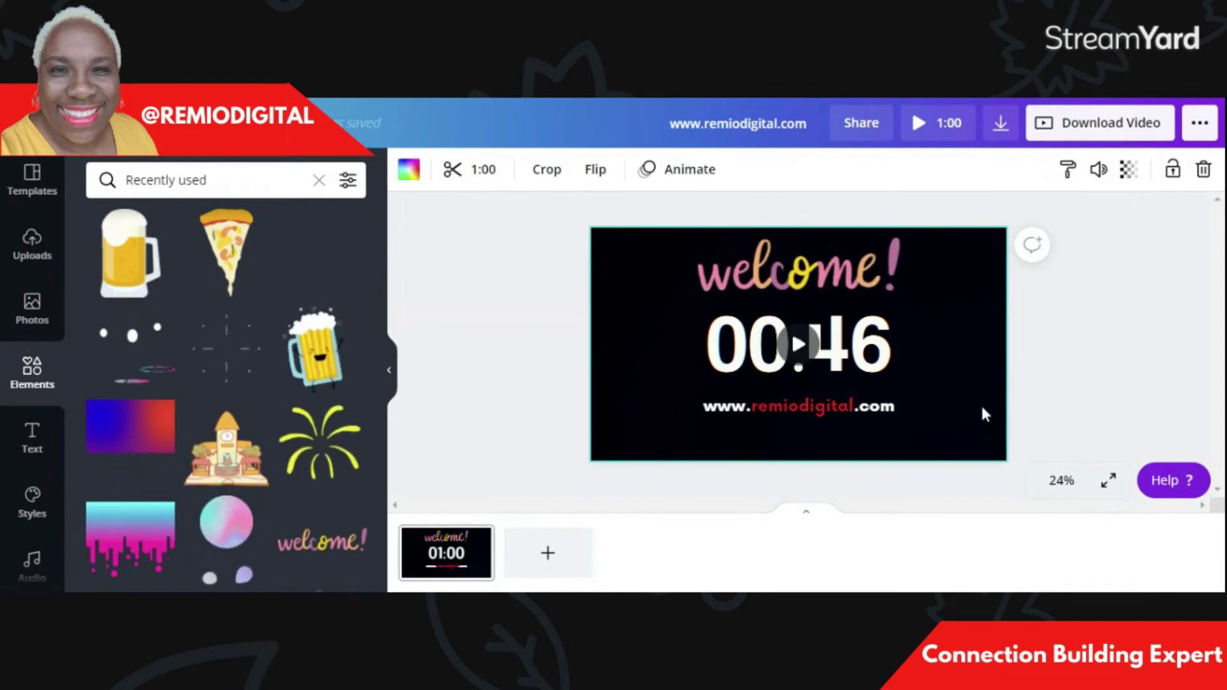
Preview the countdown, then delete the welcome! sticker
click(952, 131)
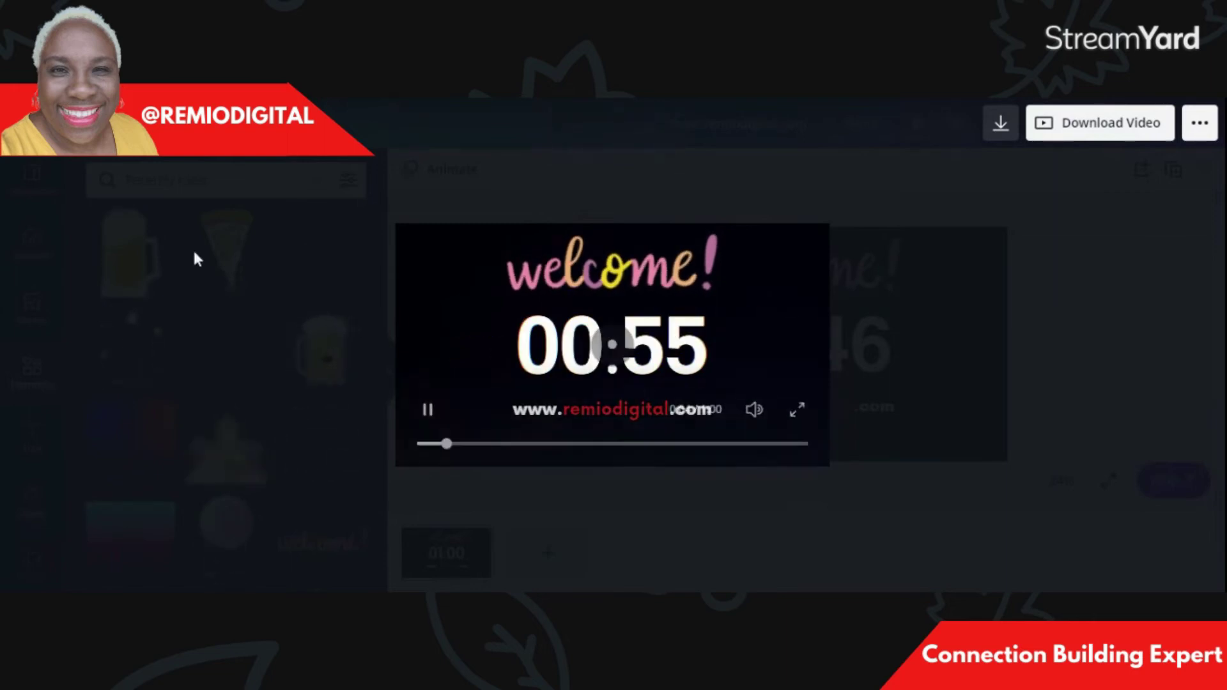
key(Escape)
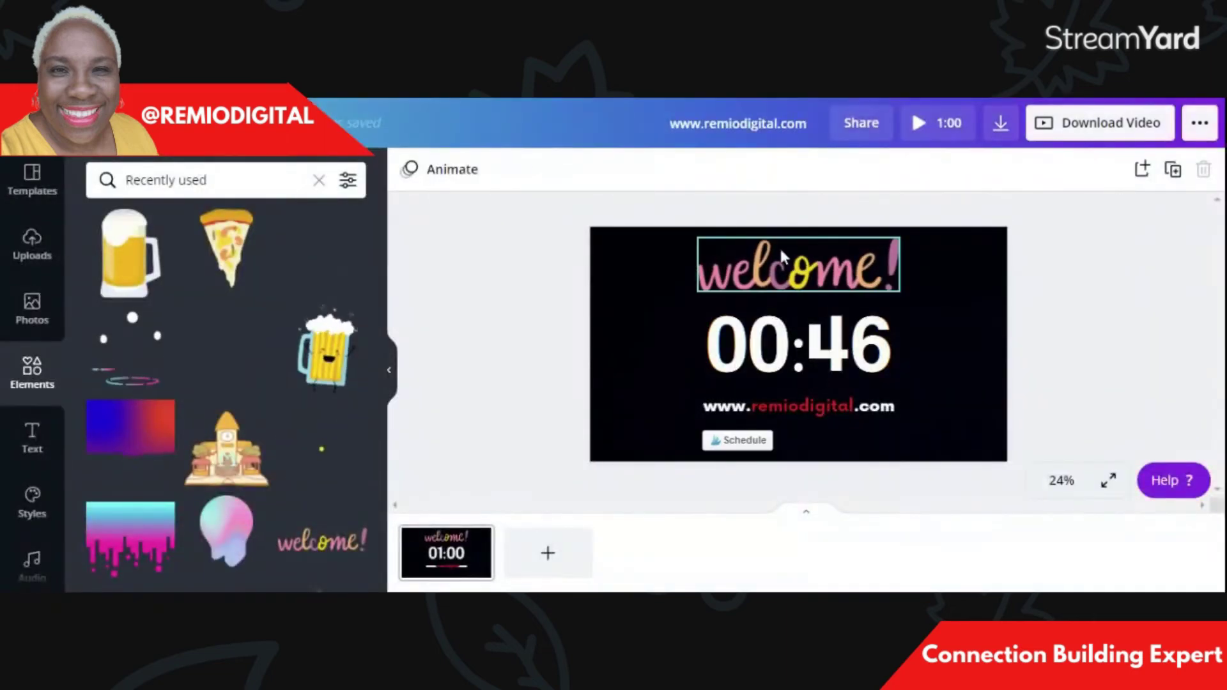
click(798, 269)
key(Delete)
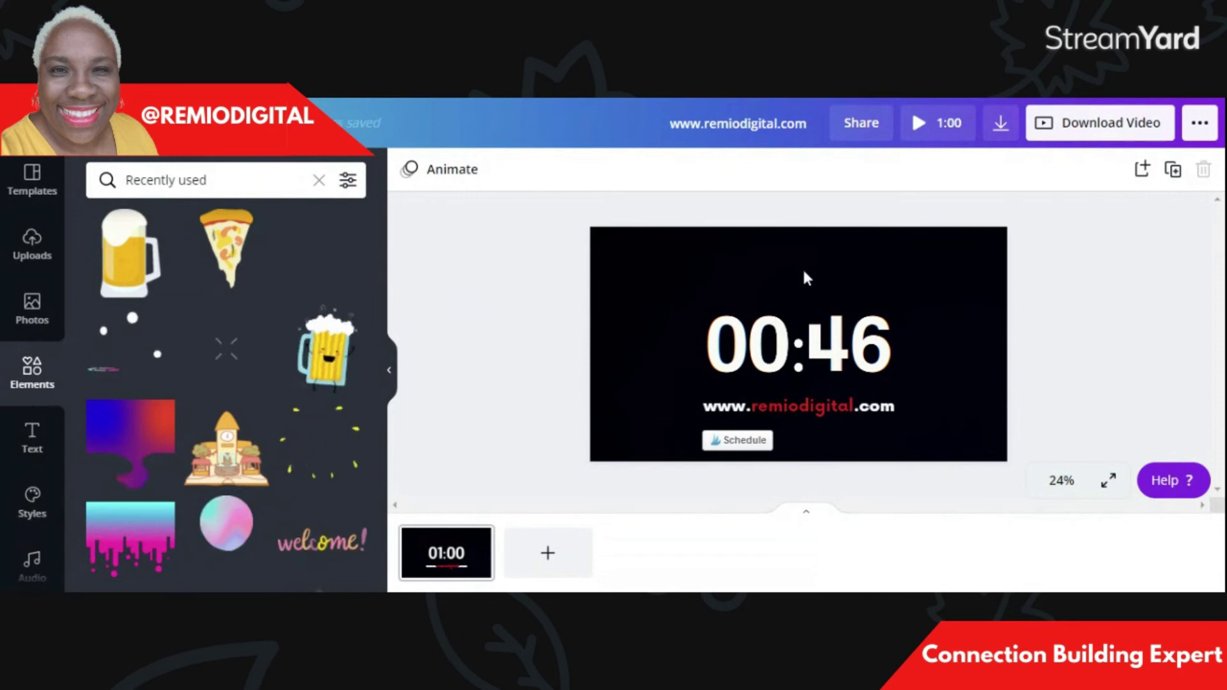
scroll(67, 394, down, 2)
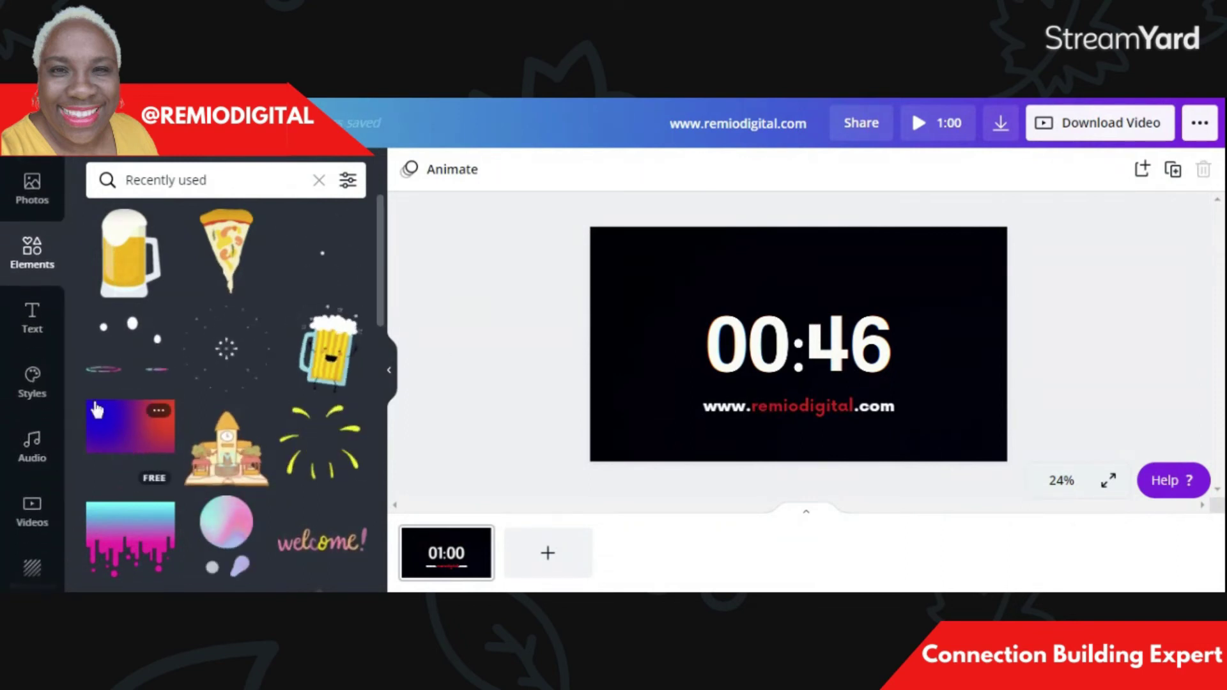
scroll(71, 324, up, 2)
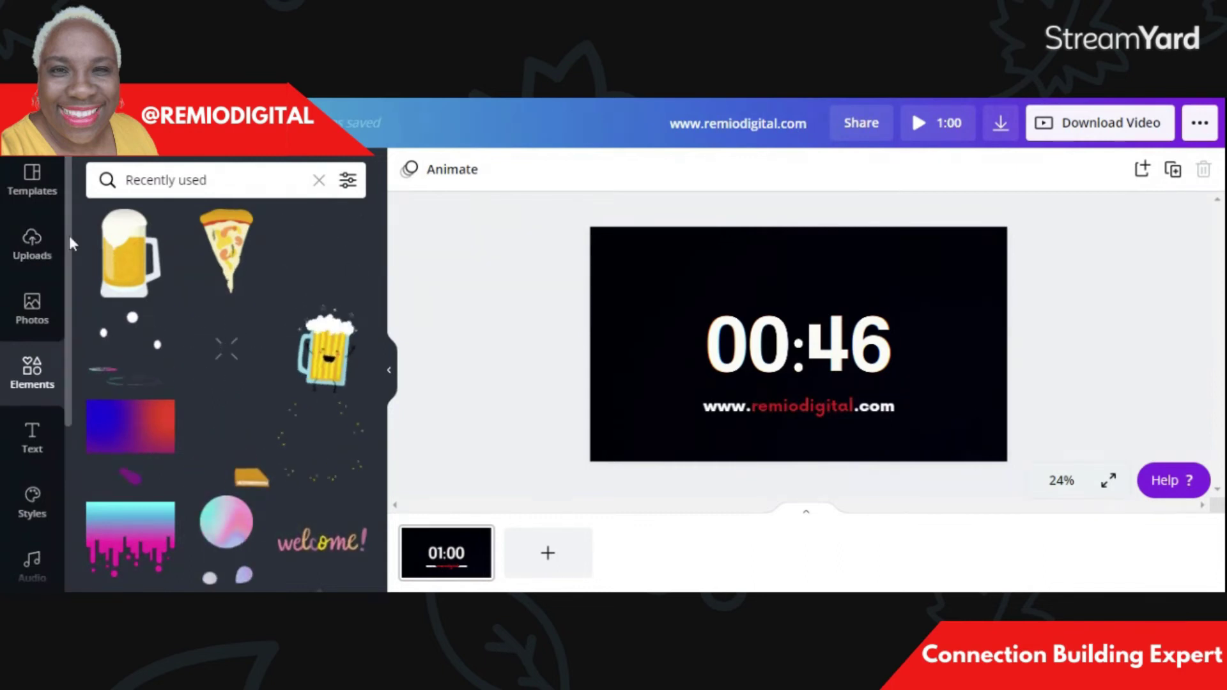
drag(69, 237, 69, 296)
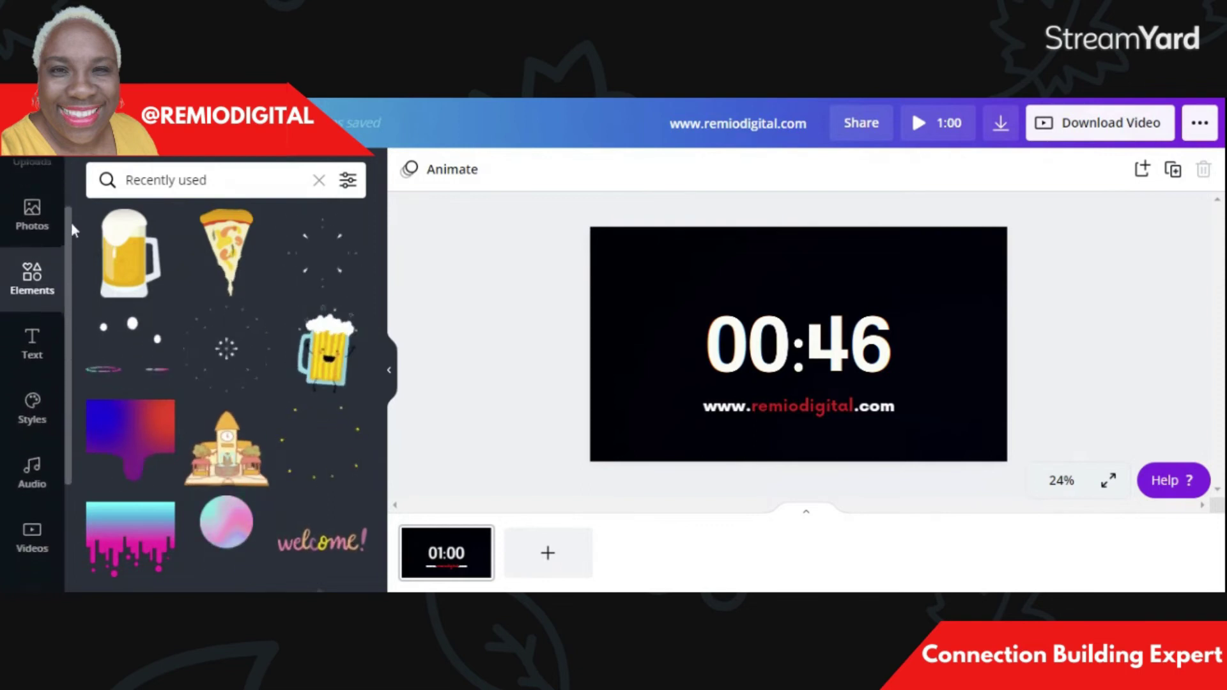
drag(70, 223, 69, 309)
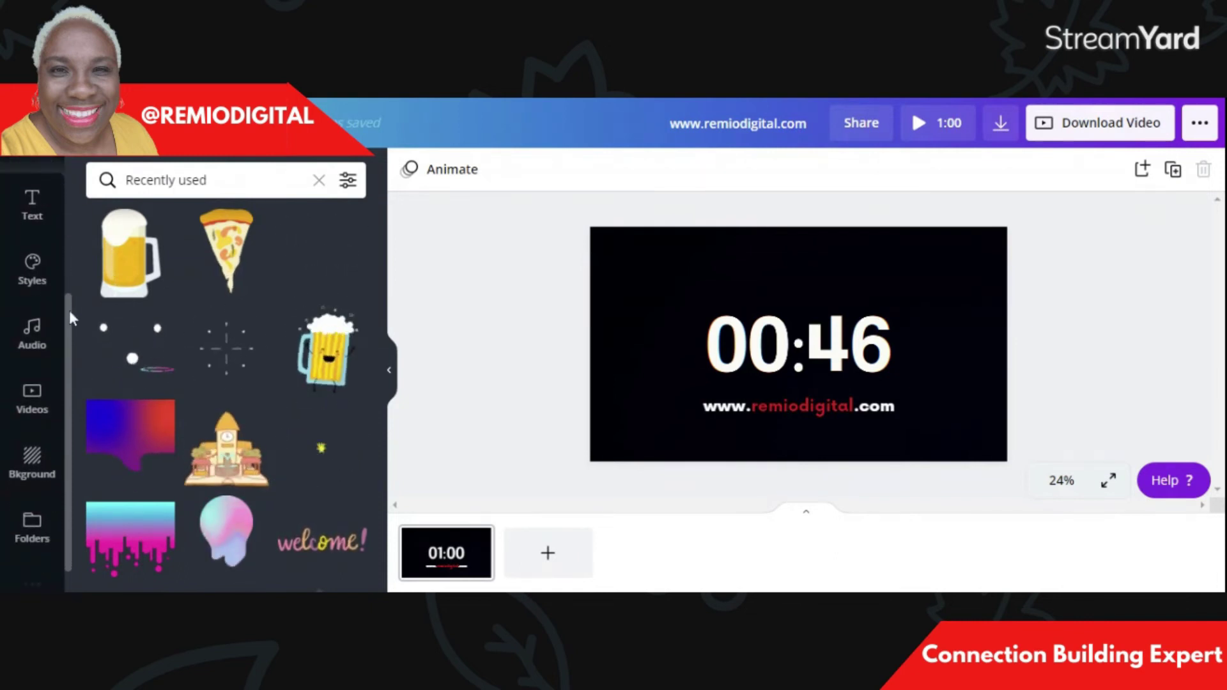
Open the audio library and preview the Hushed track
click(32, 339)
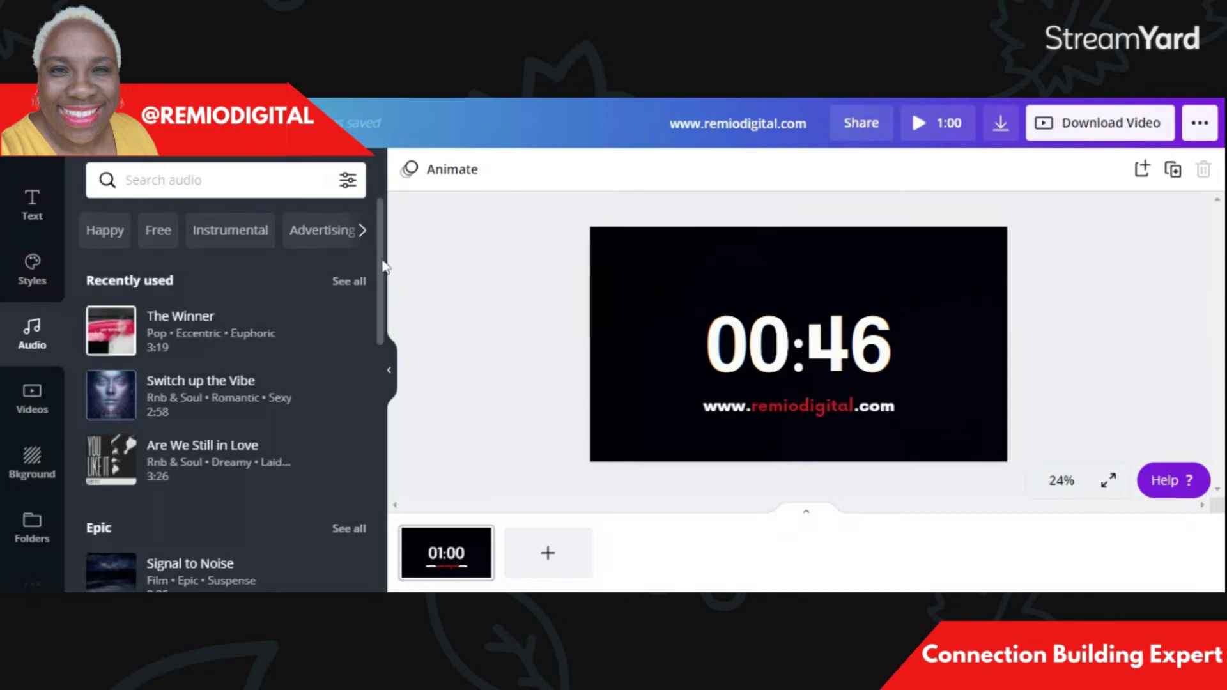
drag(384, 238, 389, 398)
scroll(384, 440, down, 2)
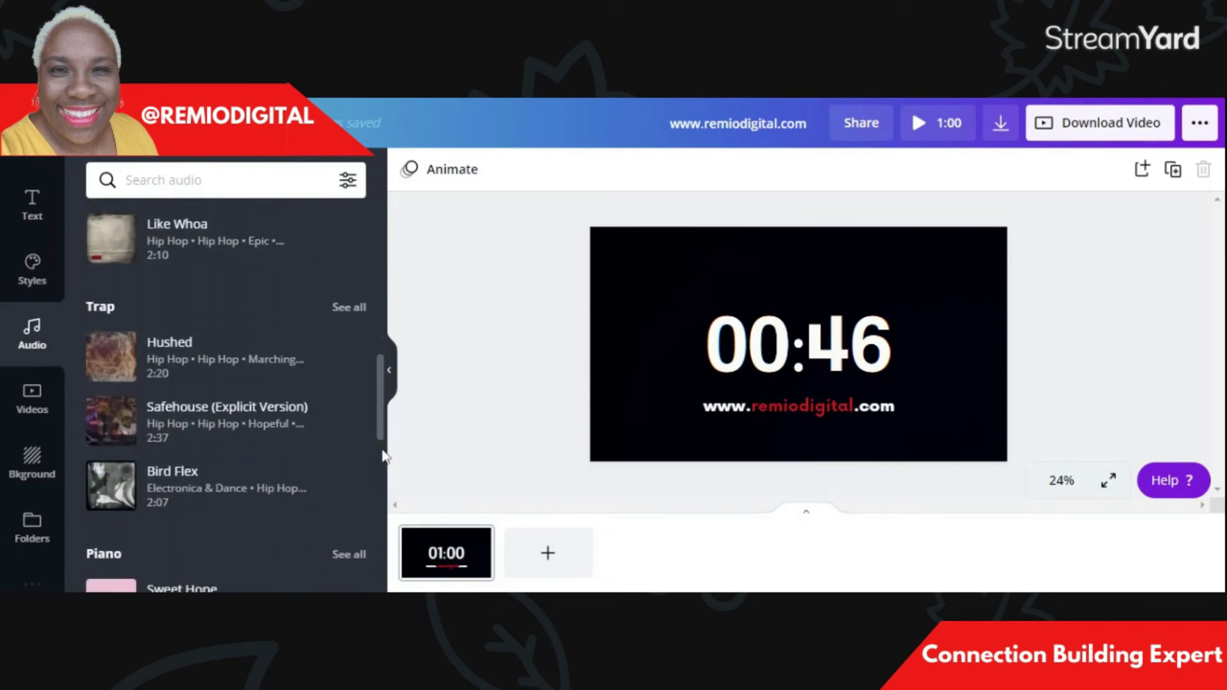
click(113, 359)
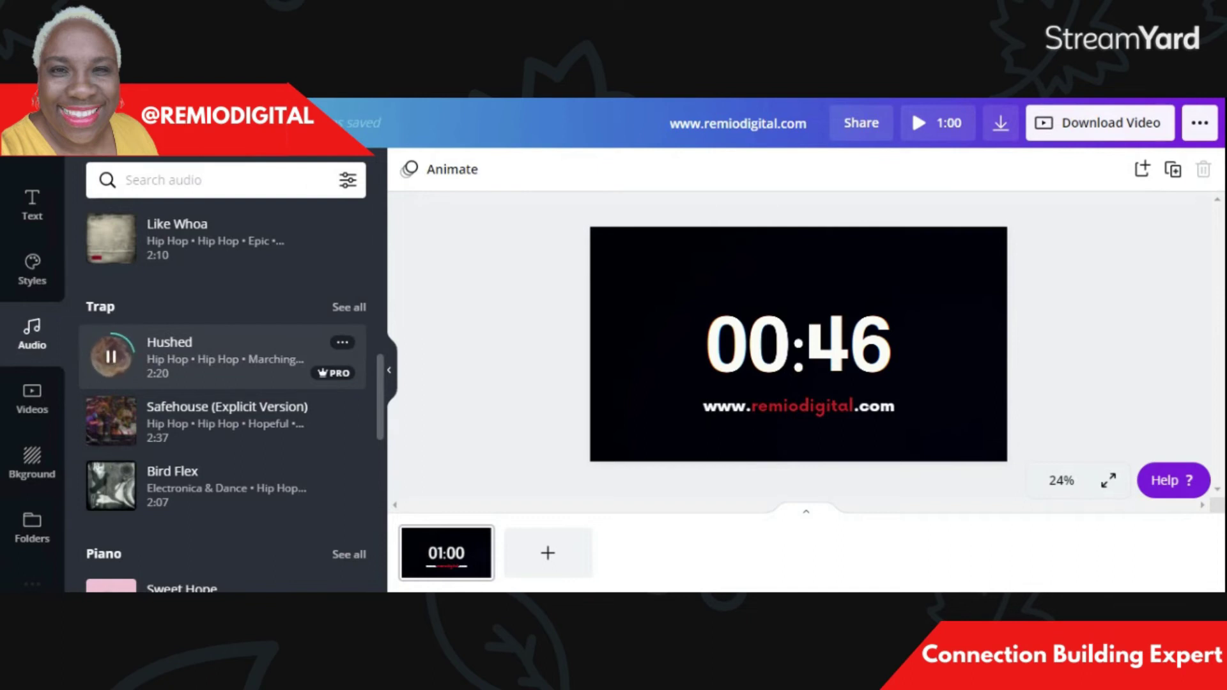
click(112, 356)
Scroll further down the track list and preview Breathe One's Last
drag(379, 378, 384, 443)
scroll(383, 442, down, 7)
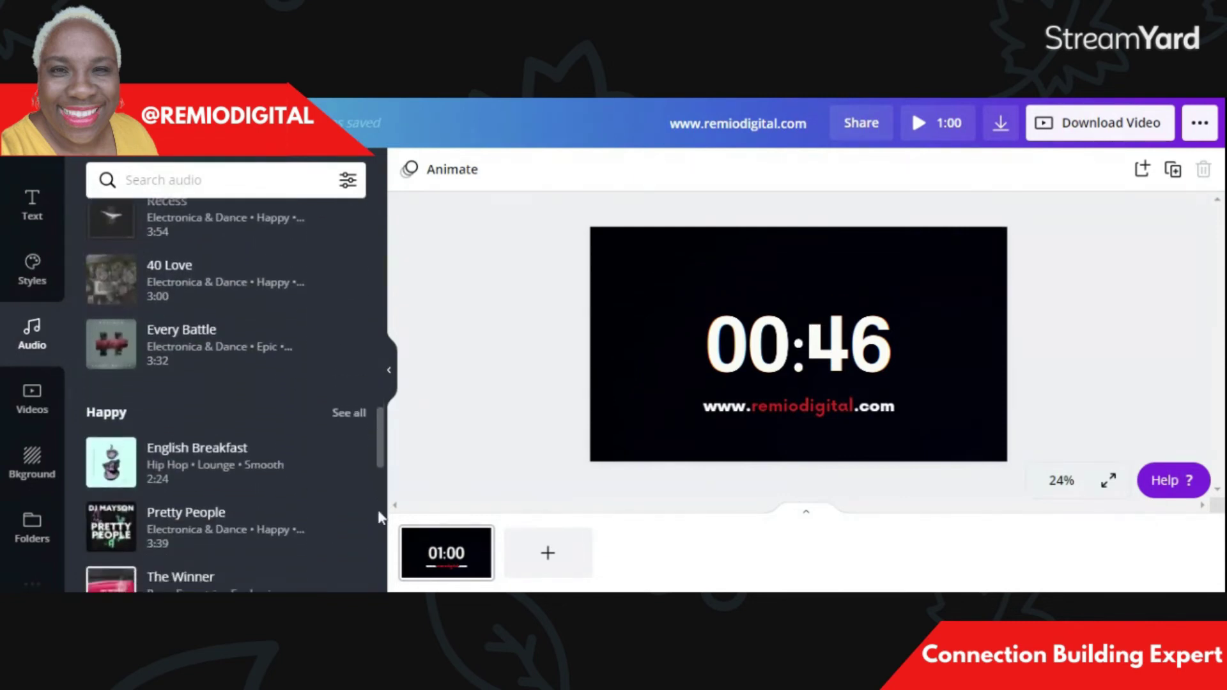
scroll(379, 517, down, 1)
scroll(383, 441, down, 5)
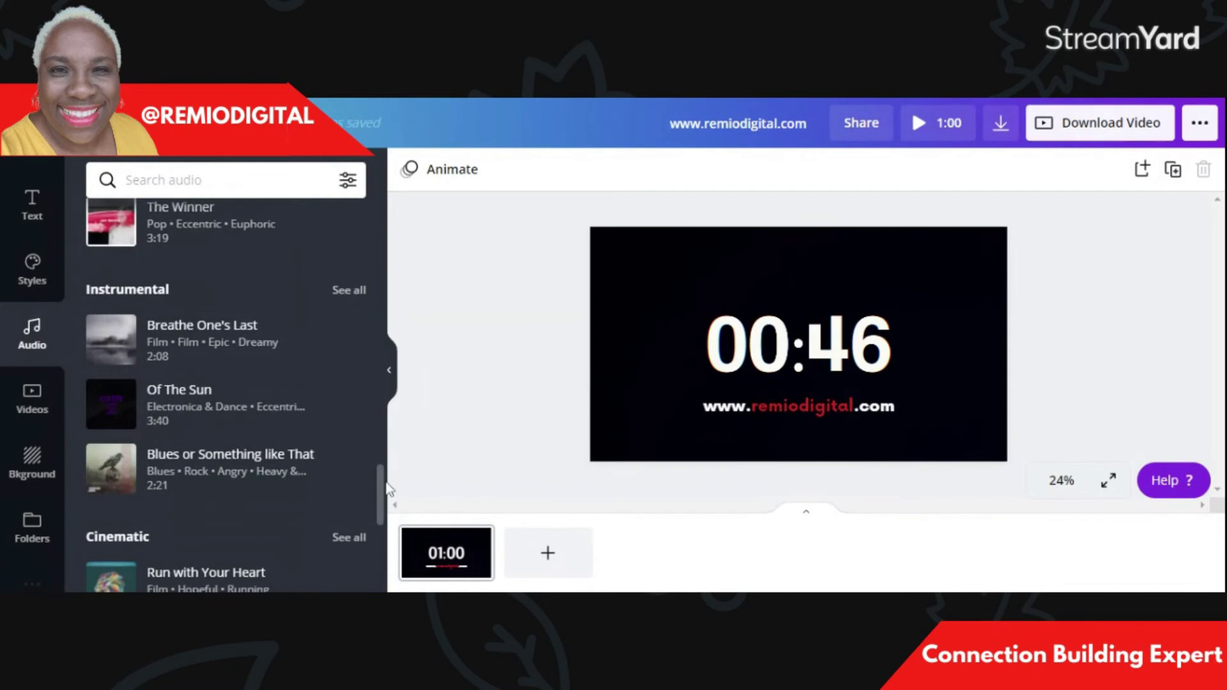
mouse_move(118, 356)
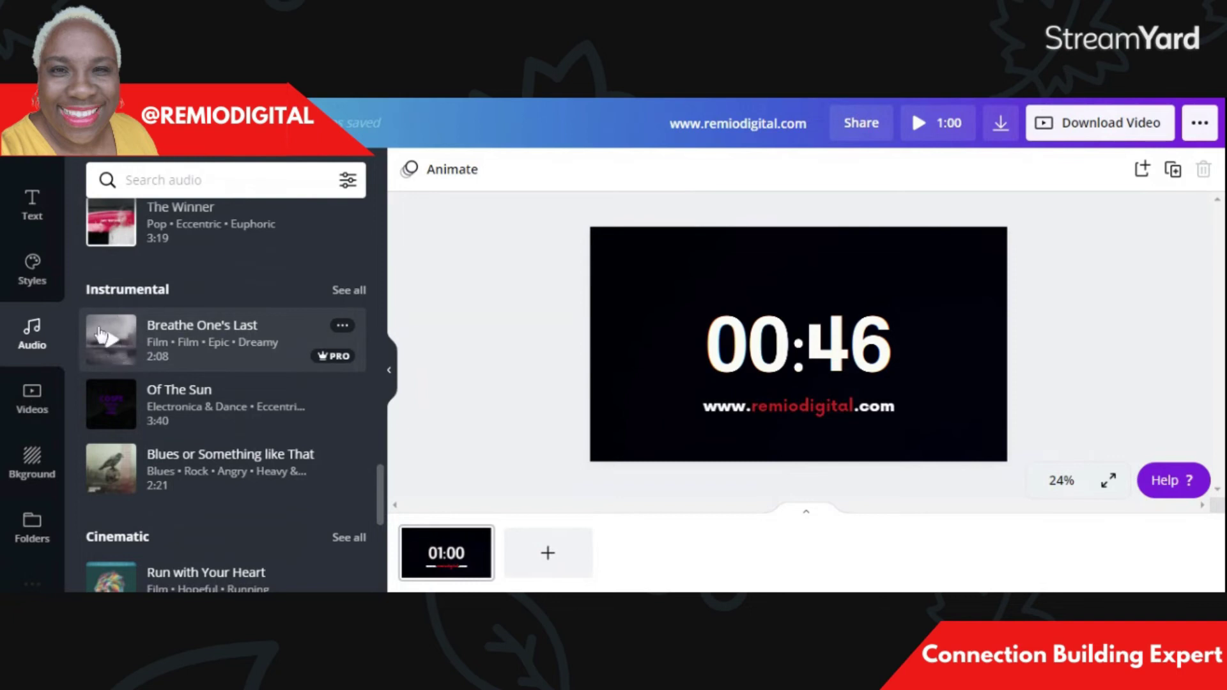
click(113, 341)
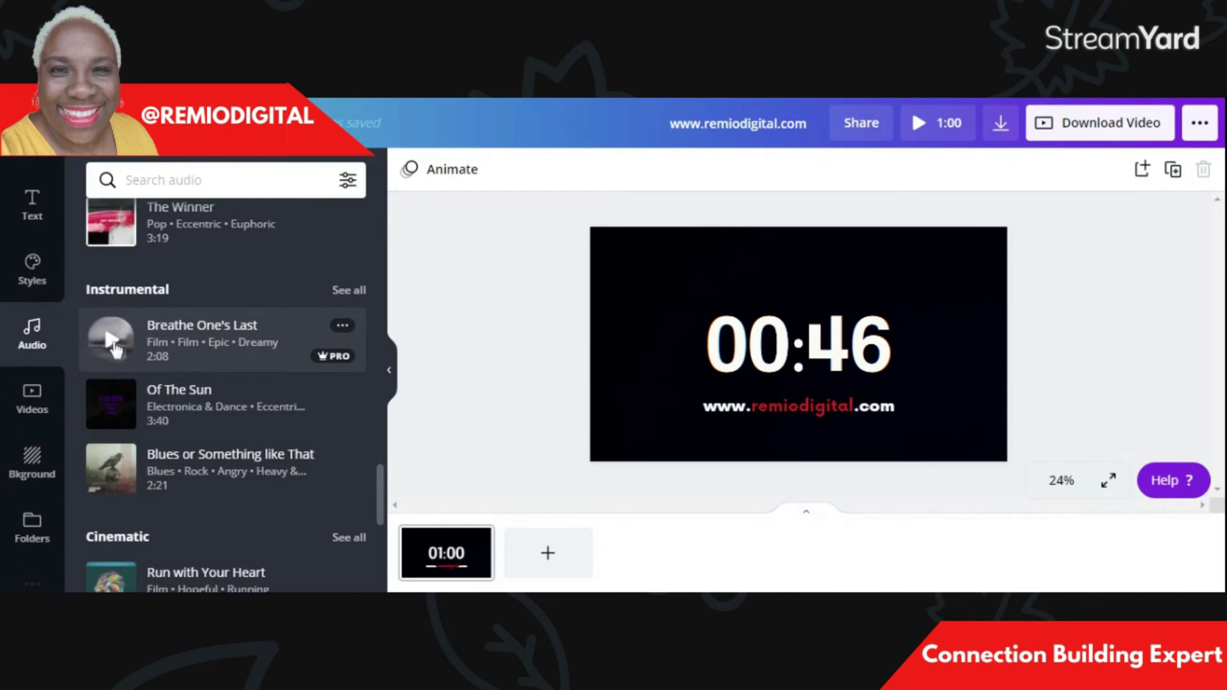
click(126, 180)
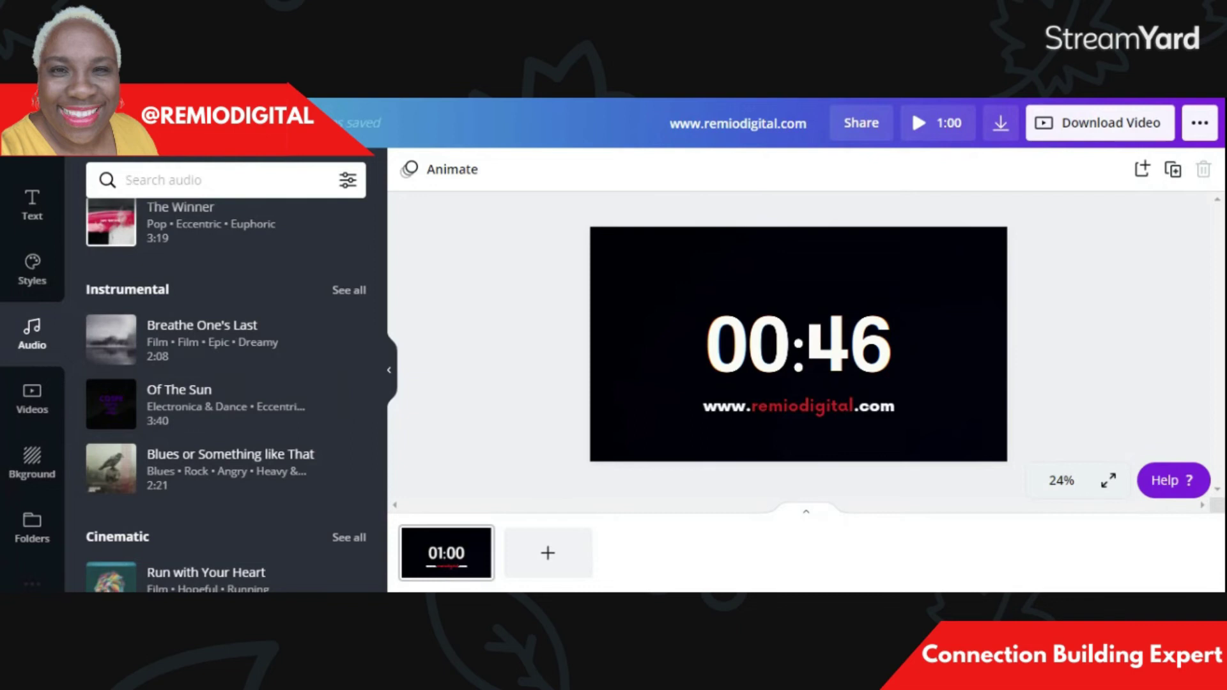
Search audio for 'pop', preview Sweat On Me, add it as the soundtrack, and test playback
text(pop)
key(Return)
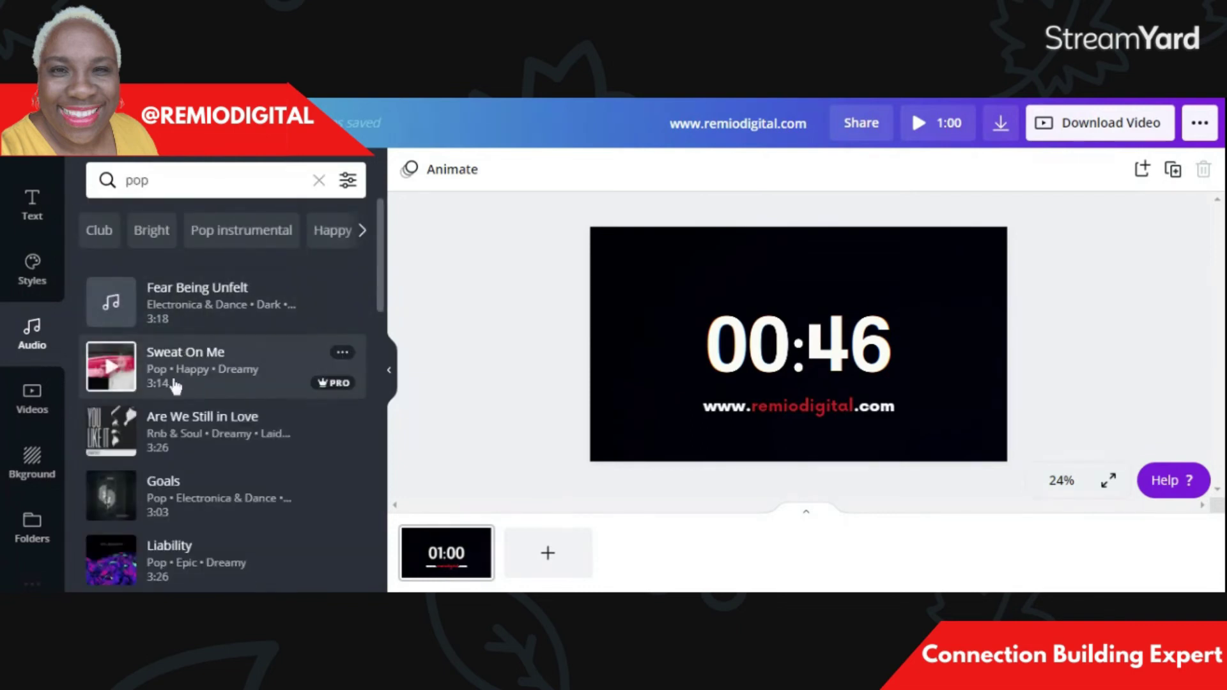
click(107, 365)
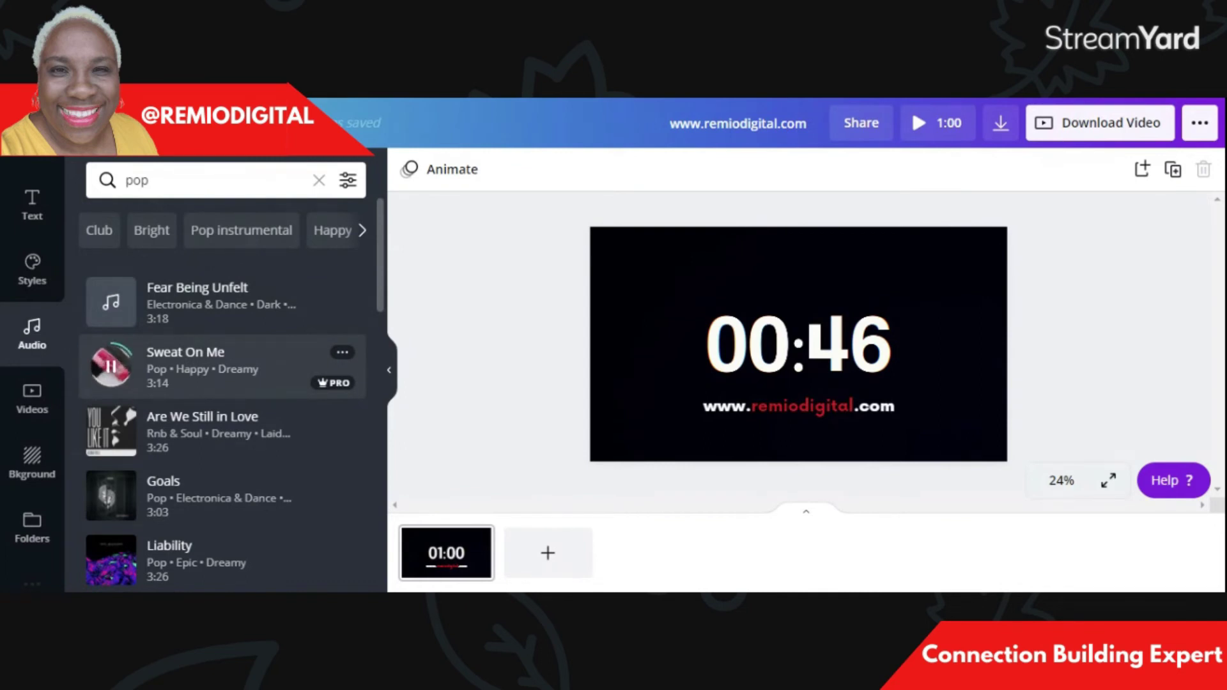
click(112, 370)
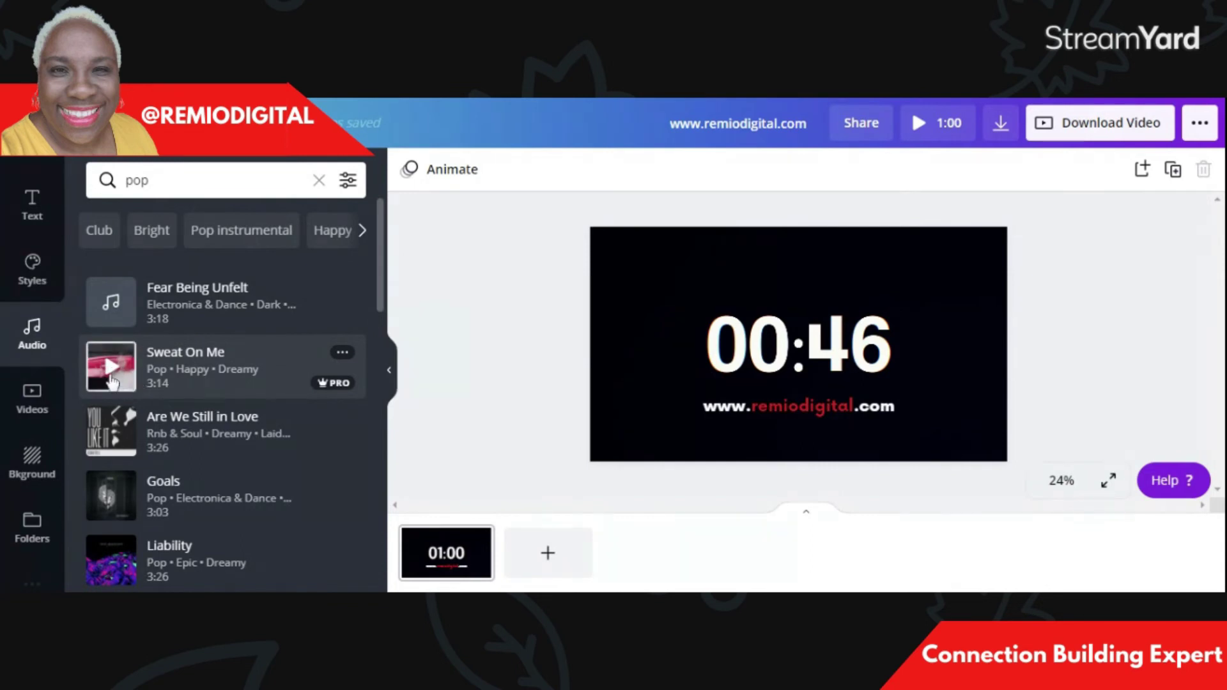
drag(126, 385, 488, 416)
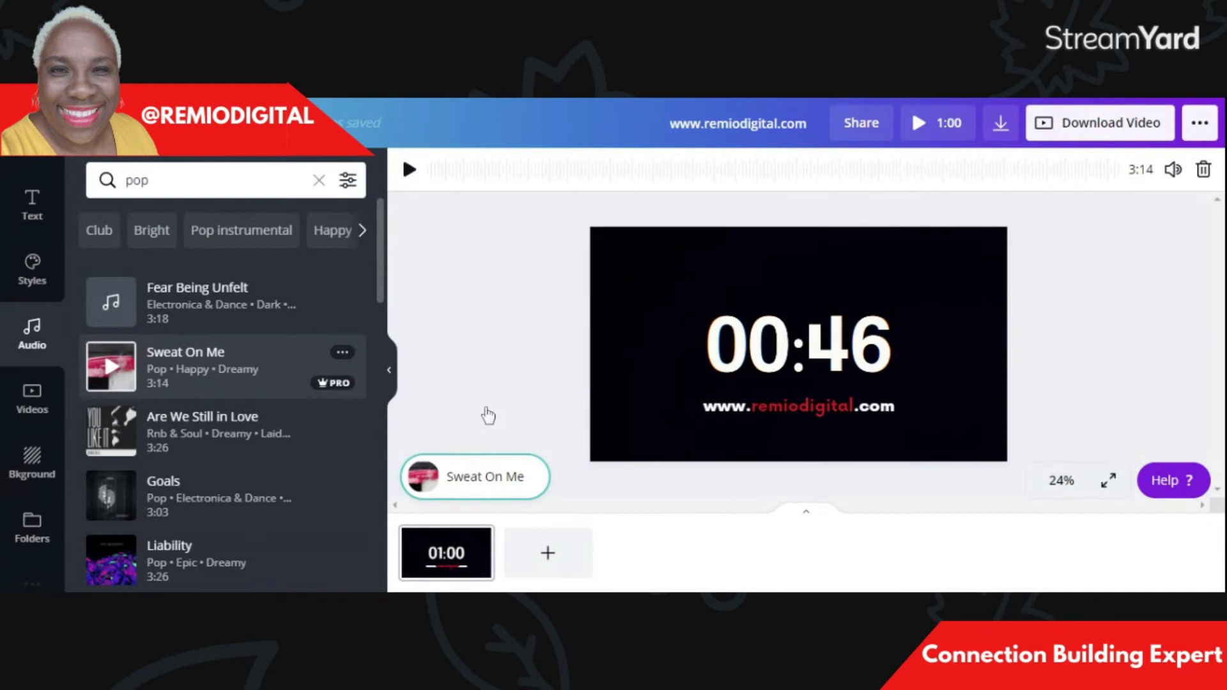
click(409, 170)
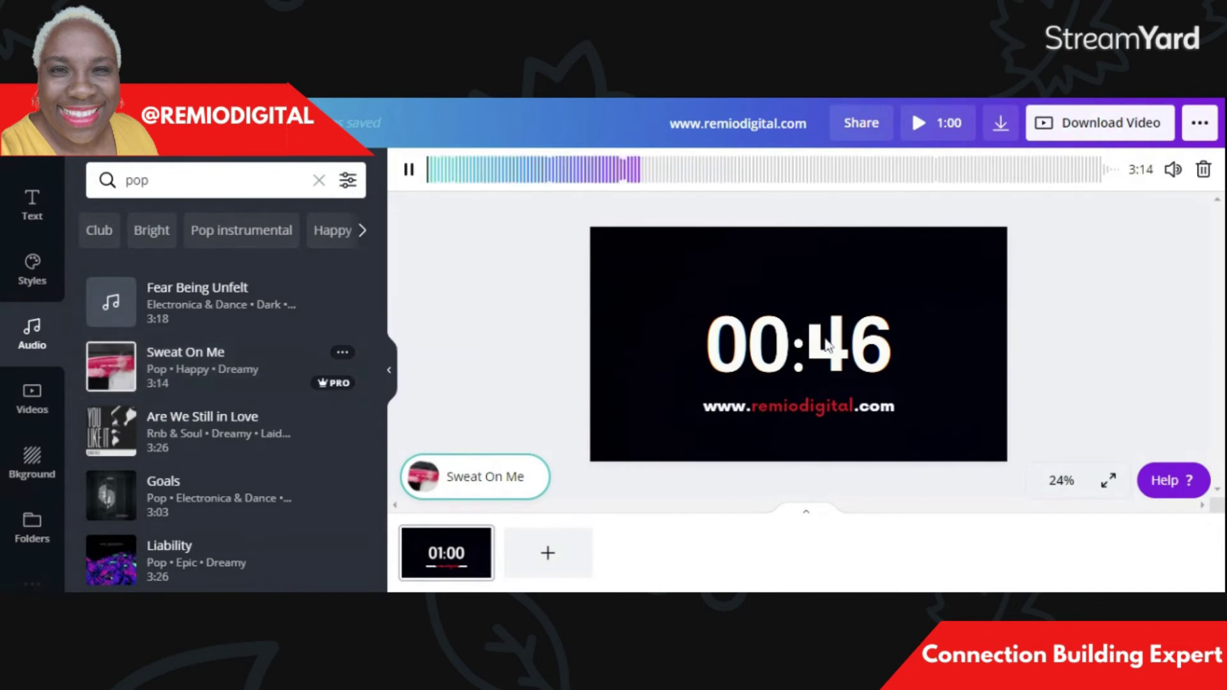
click(409, 170)
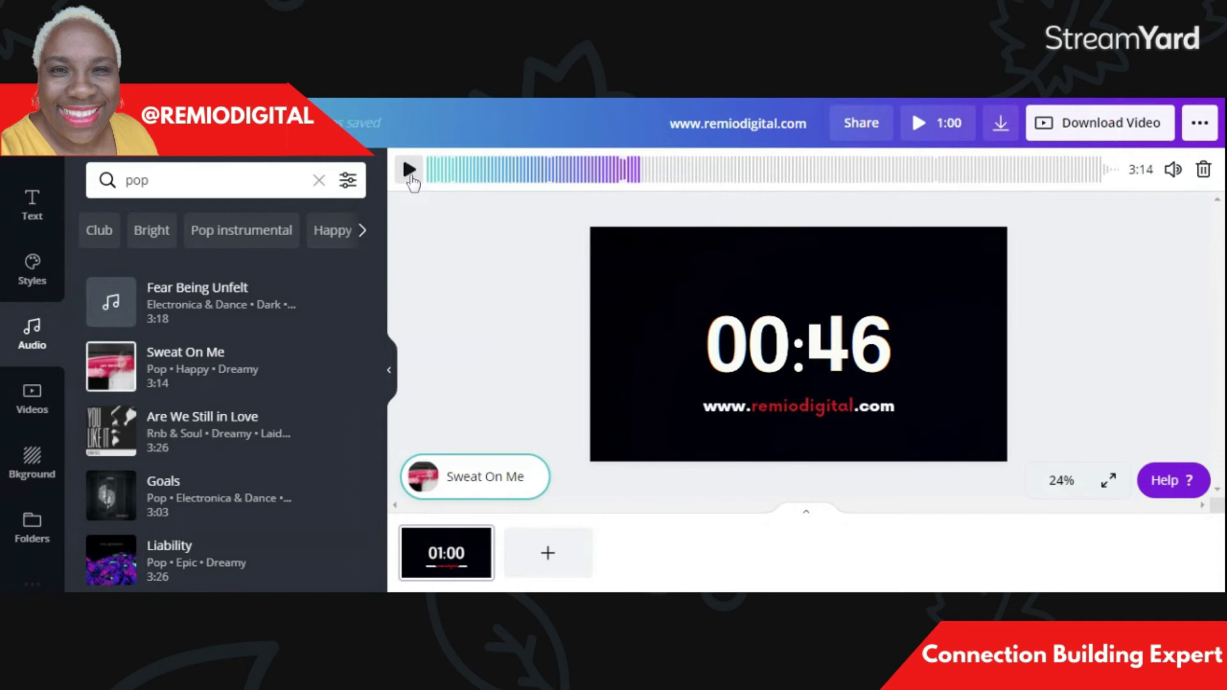
click(919, 124)
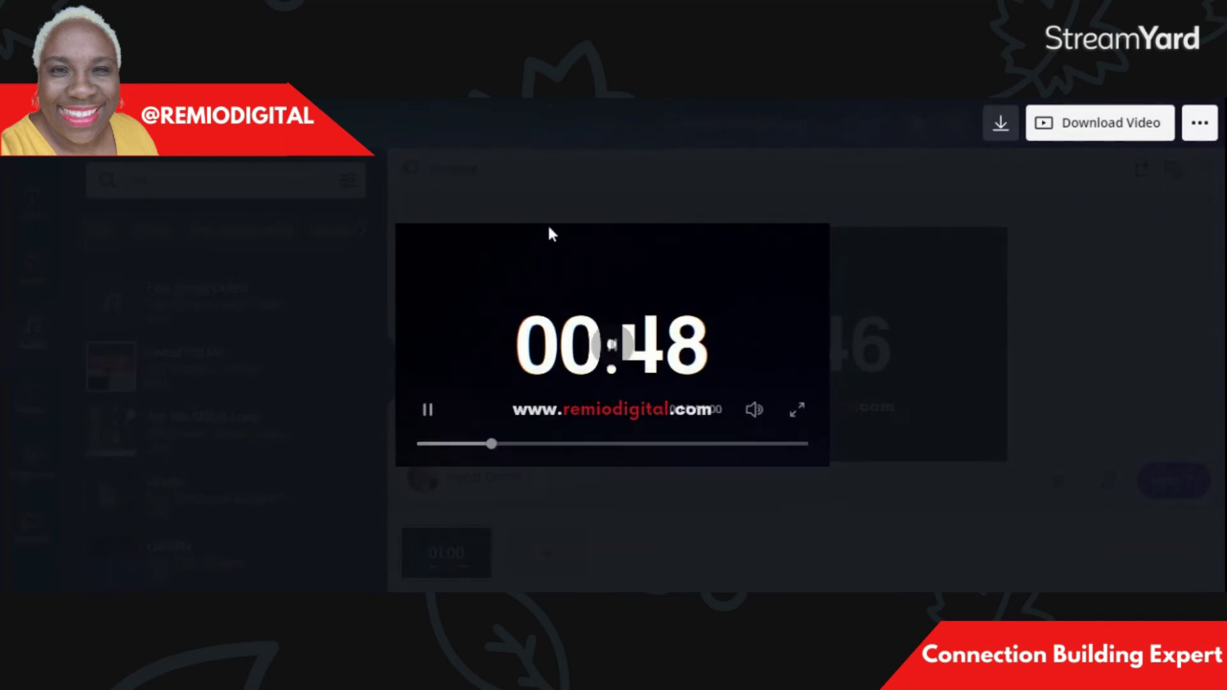
key(Escape)
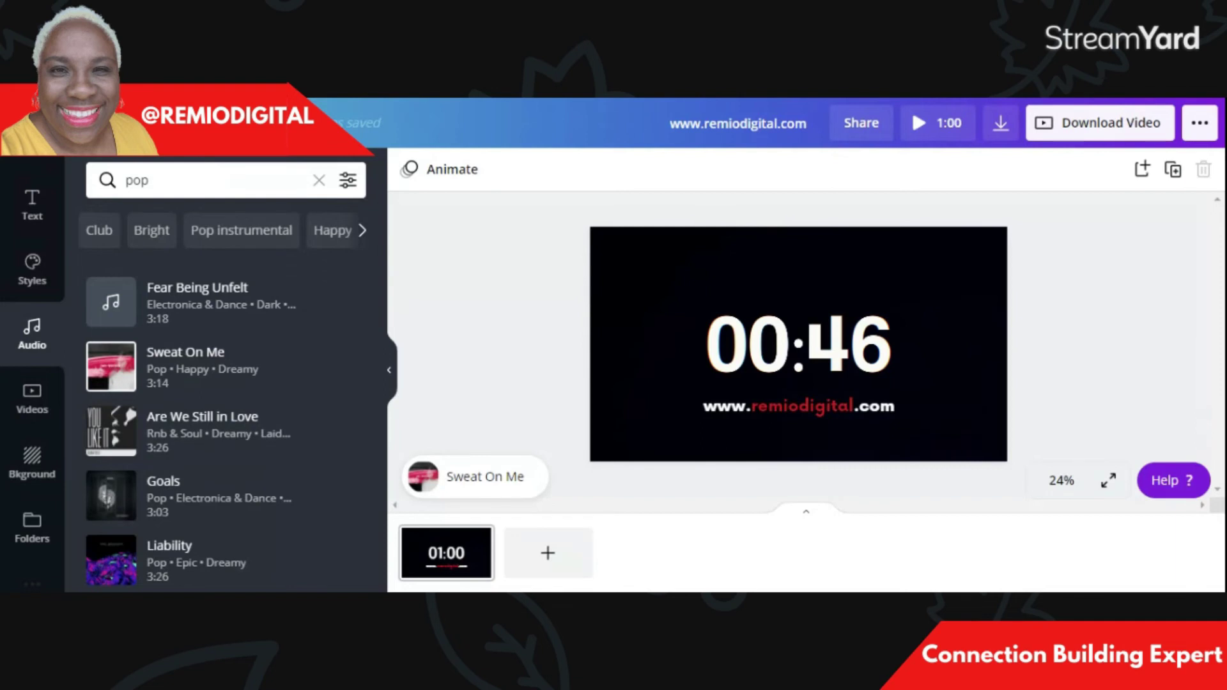
Download the countdown video as an MP4 (high quality video) file
click(1094, 136)
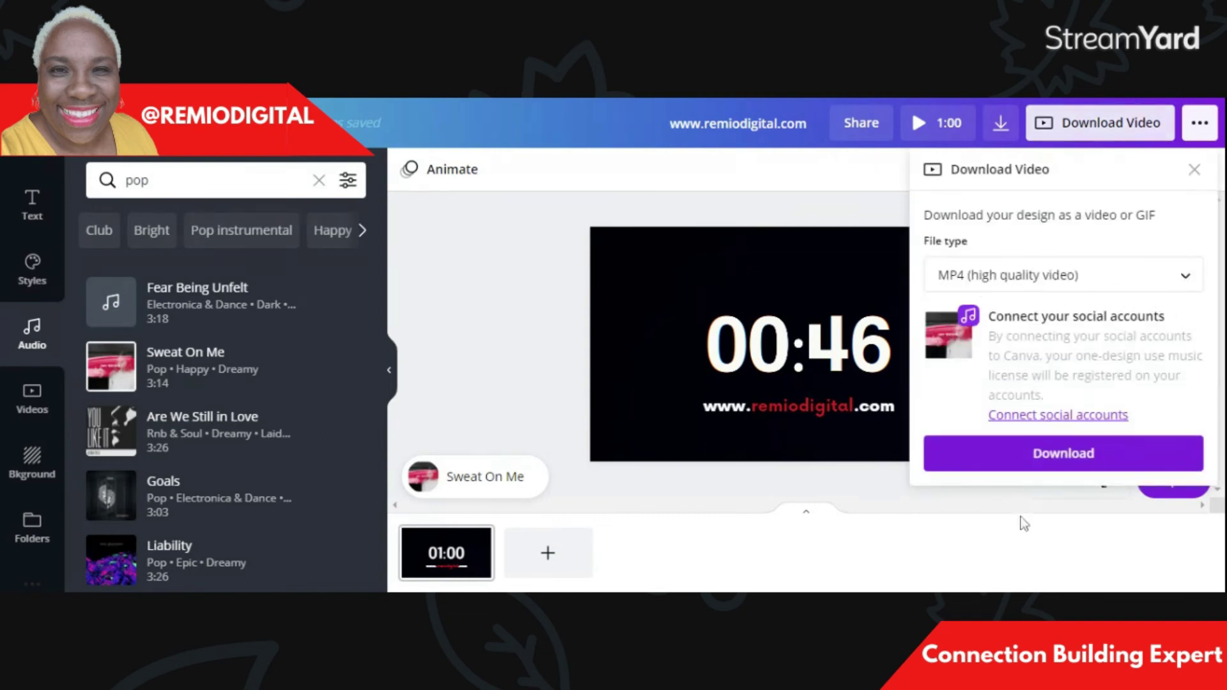
click(1066, 457)
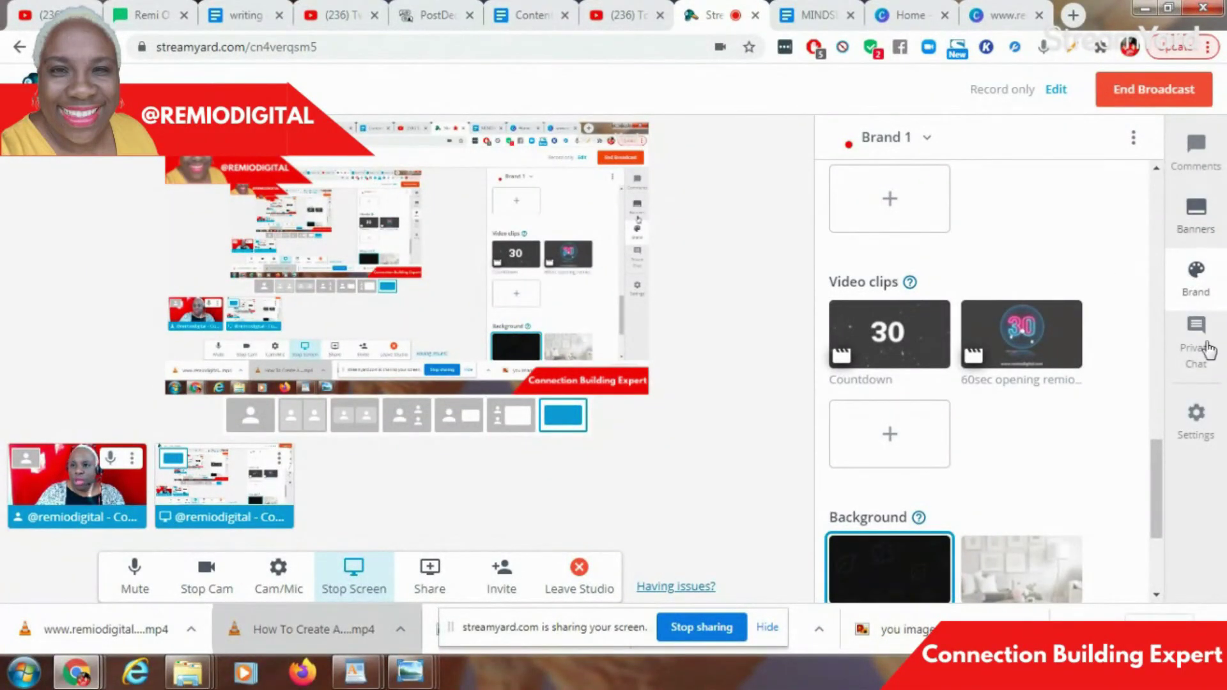
Keeping Brand 1, upload the countdown MP4 as a new video clip and play it on stream
click(920, 139)
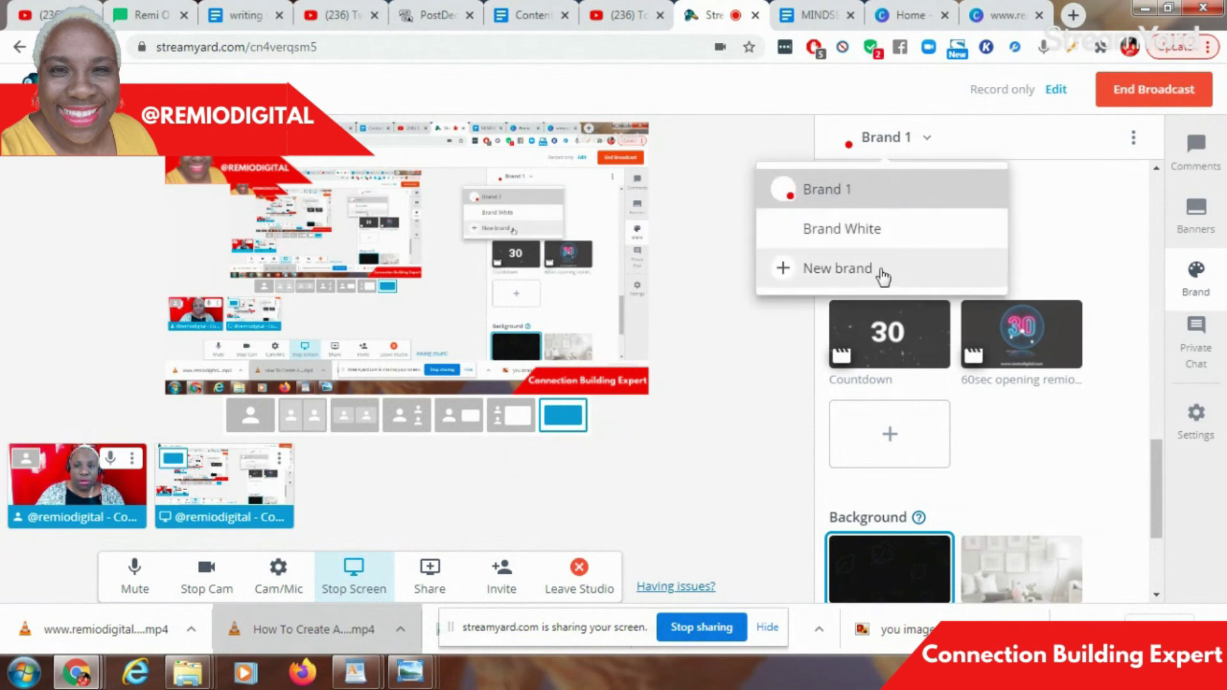
click(956, 120)
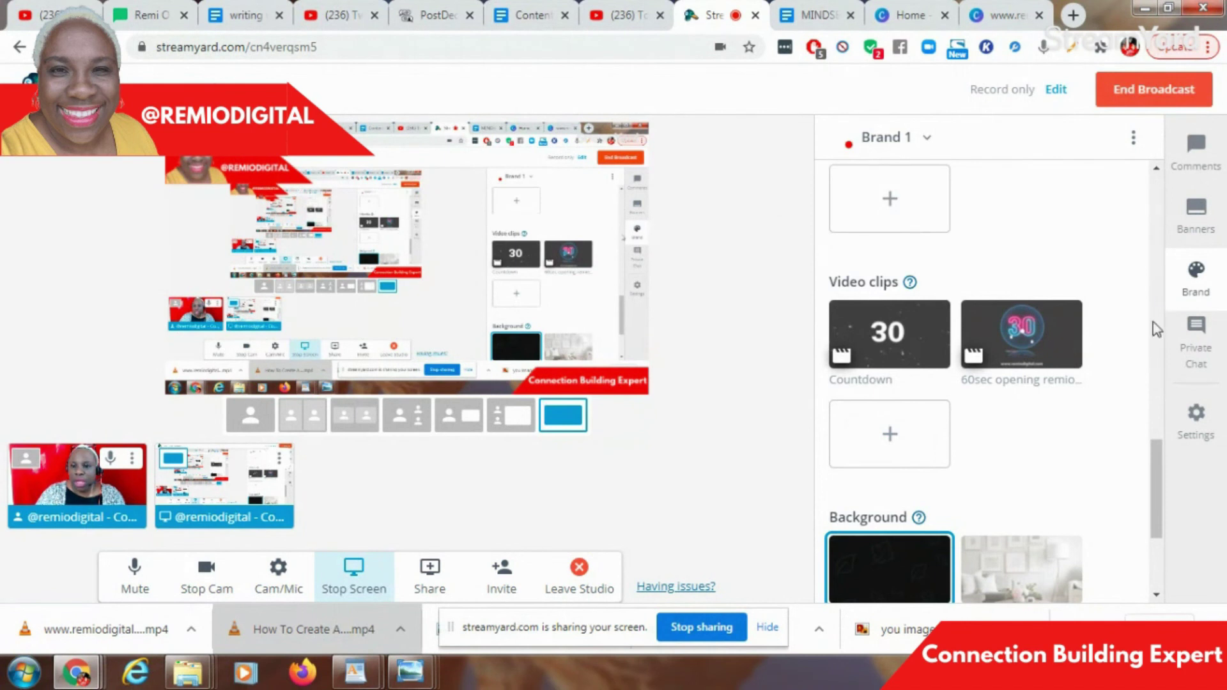
drag(1154, 446, 1175, 468)
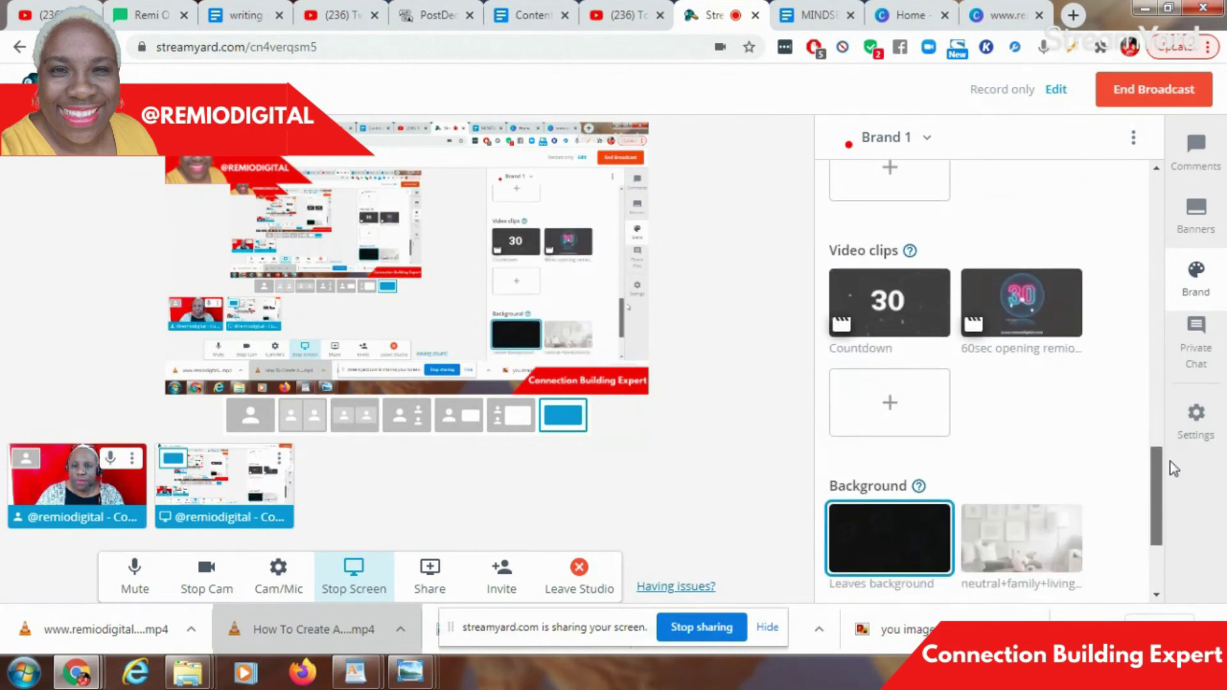
click(890, 404)
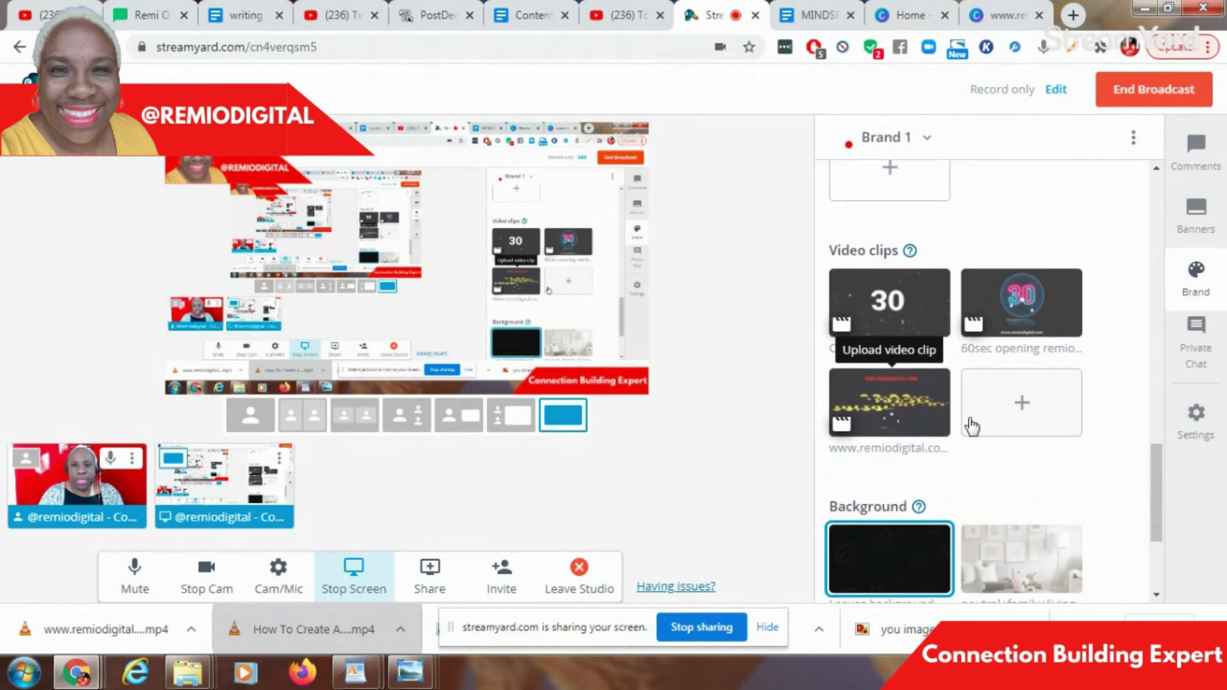
click(905, 407)
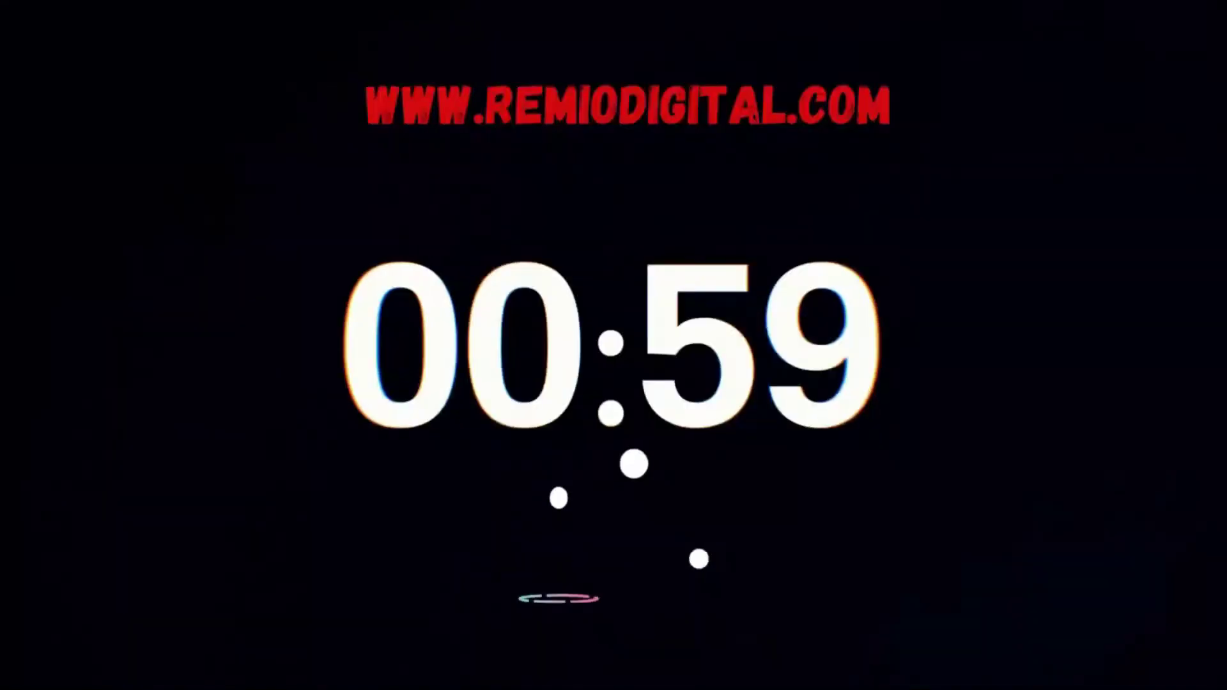